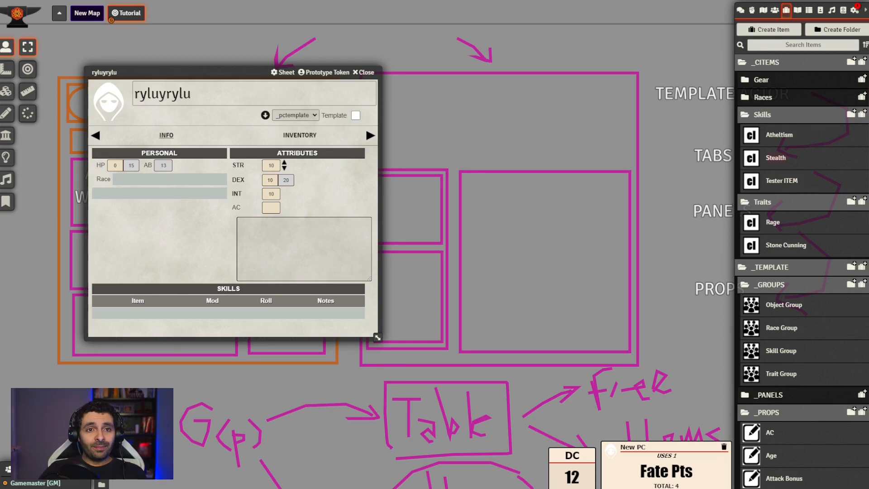
Look over the mods of the Stealth and Atheltism items, closing each sheet after viewing it
left_click(745, 164)
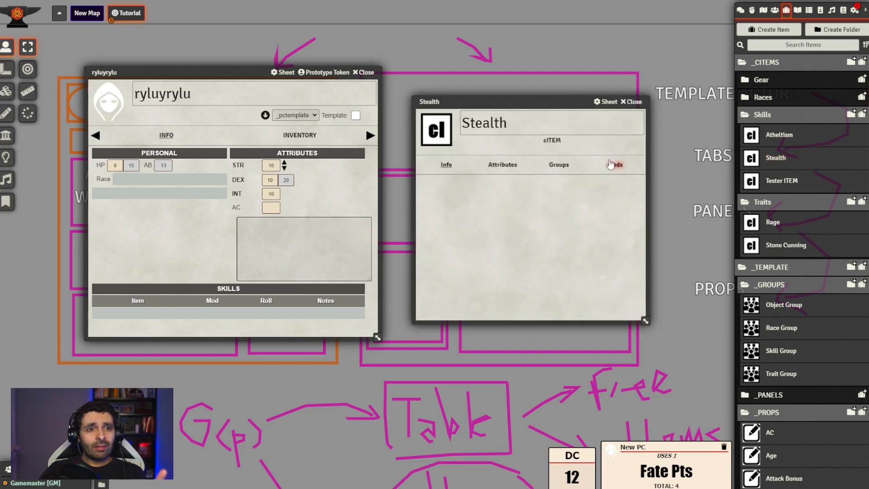
left_click(614, 167)
left_click(633, 104)
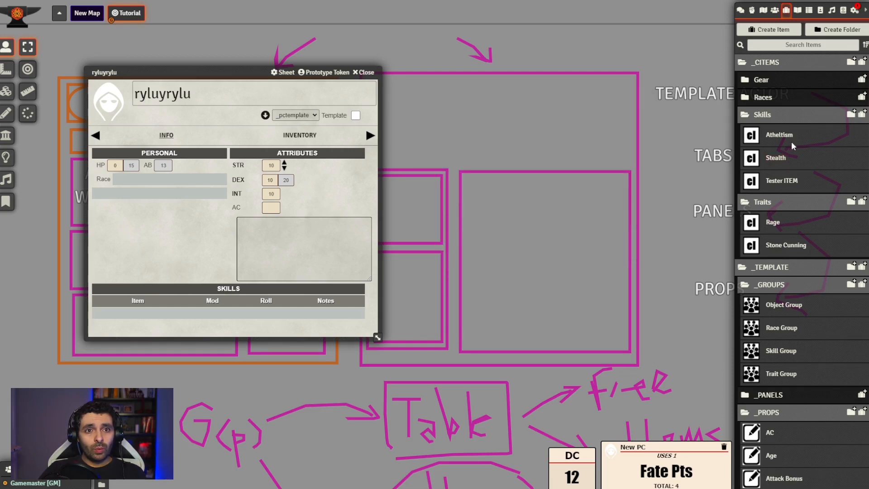
left_click(787, 138)
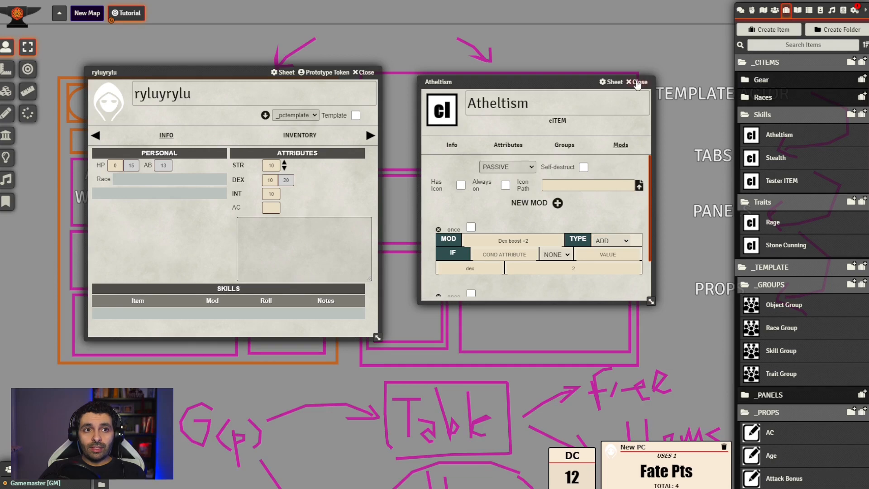
left_click(636, 81)
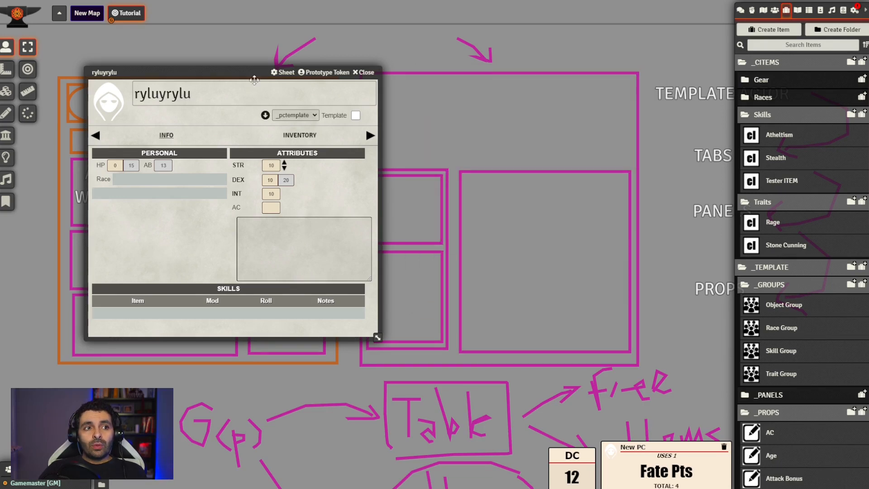
left_click_drag(241, 72, 231, 63)
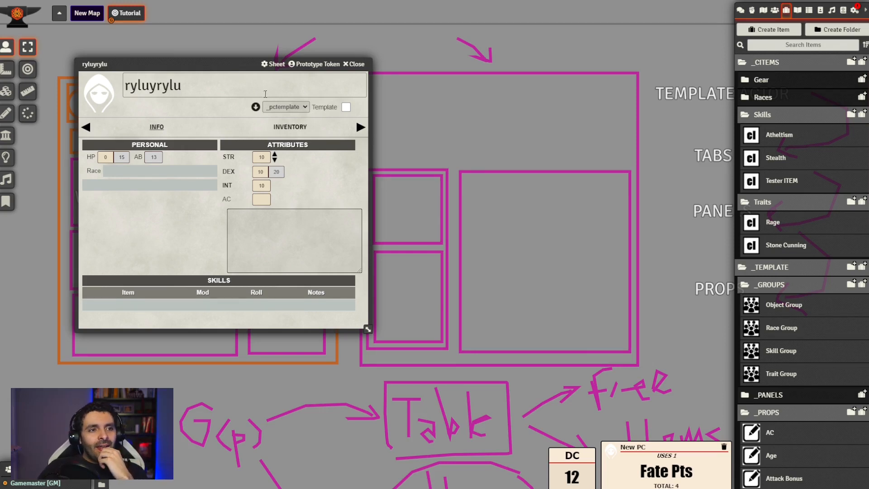
left_click_drag(236, 65, 257, 82)
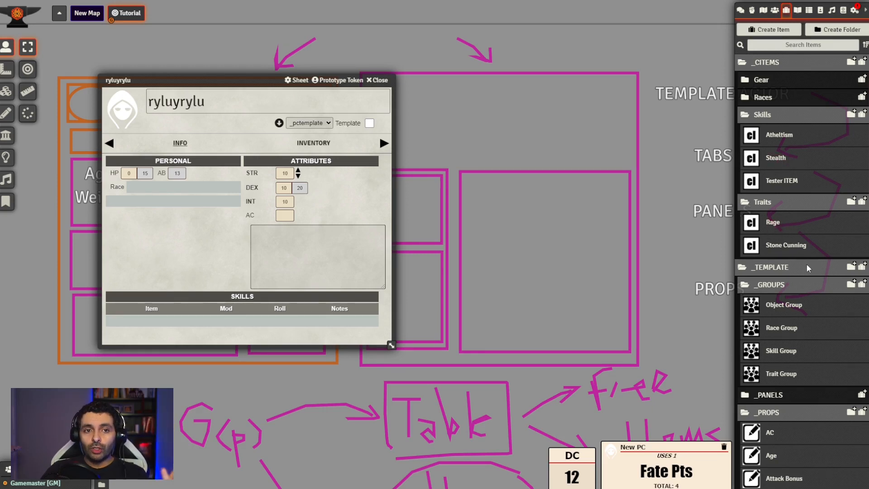
Inspect the key and details of the Skill key property inside the Skill Group, and close both sheets
left_click(769, 352)
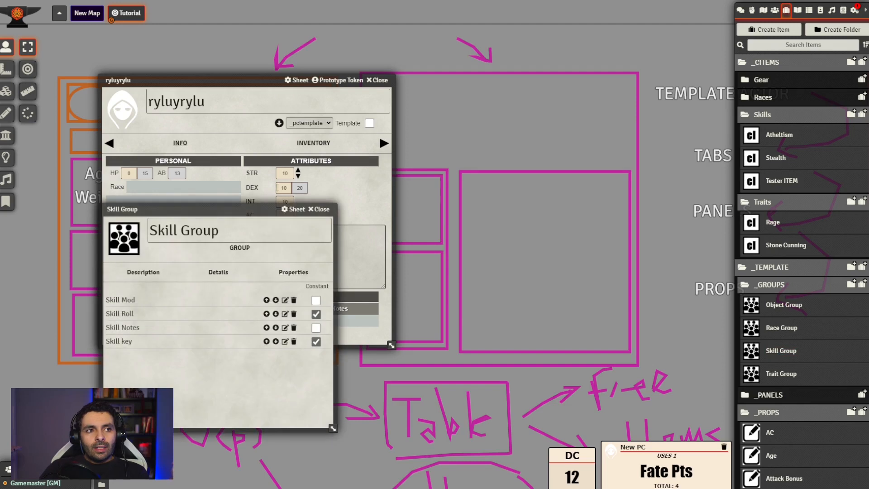
left_click_drag(239, 210, 552, 209)
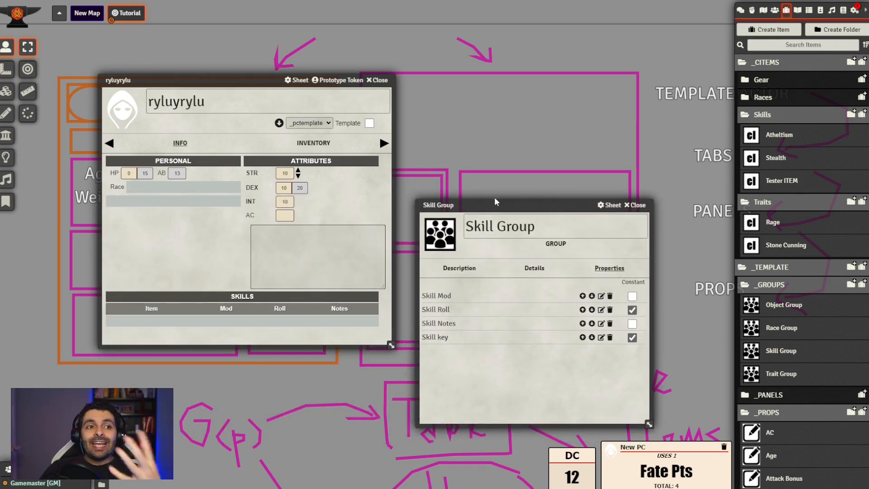
left_click_drag(495, 202, 503, 168)
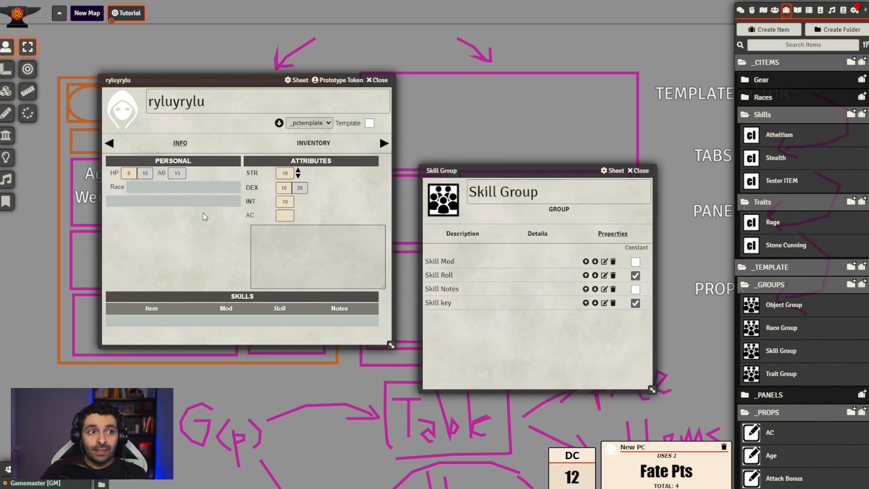
left_click_drag(516, 171, 498, 54)
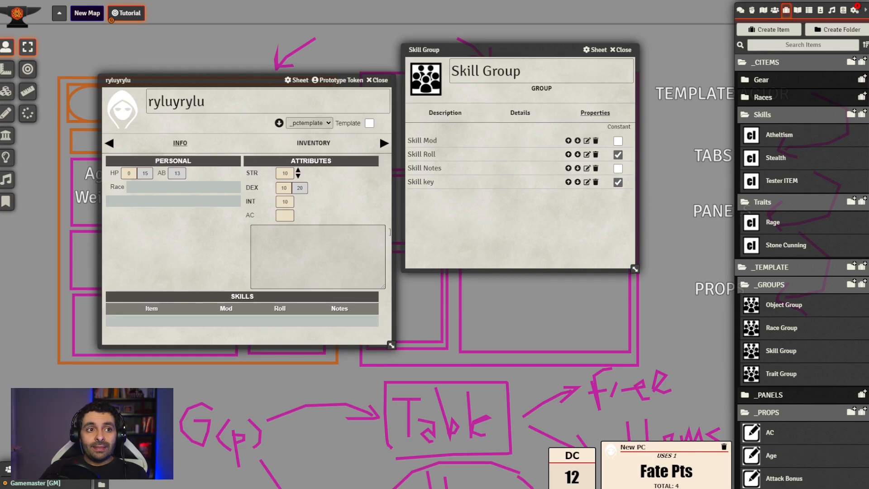
left_click(586, 181)
left_click_drag(522, 205, 513, 211)
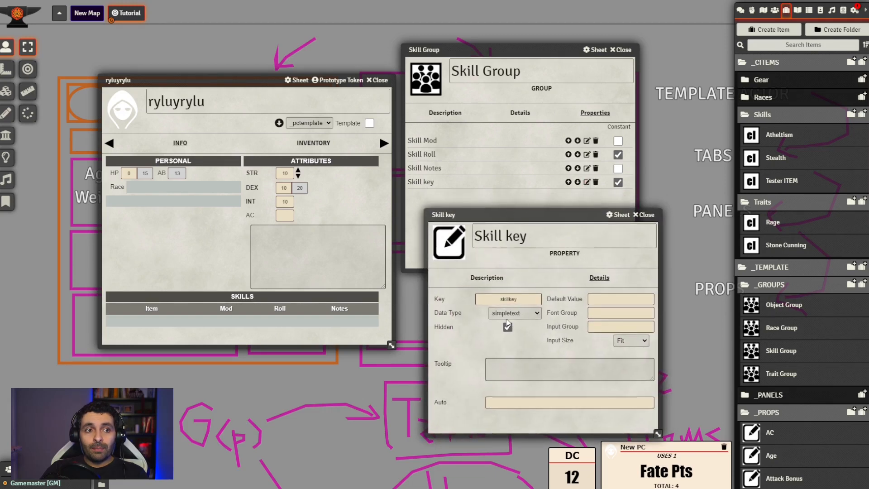
double_click(523, 300)
left_click(461, 355)
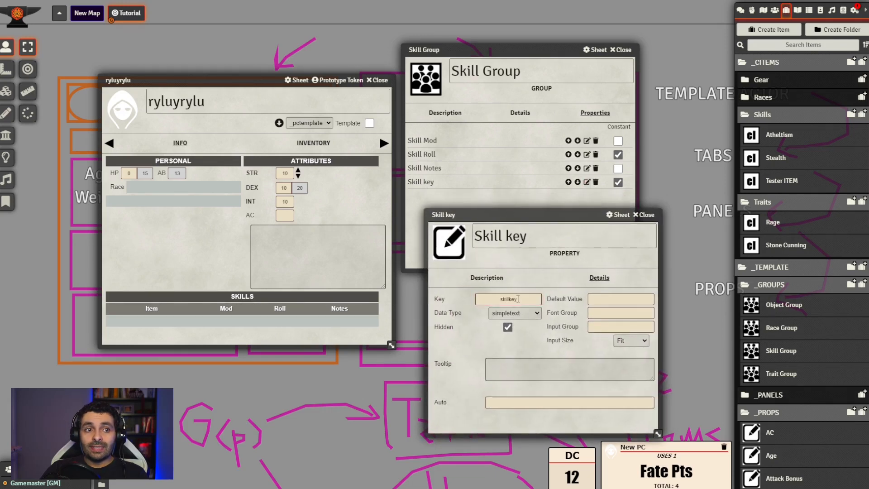
left_click(644, 215)
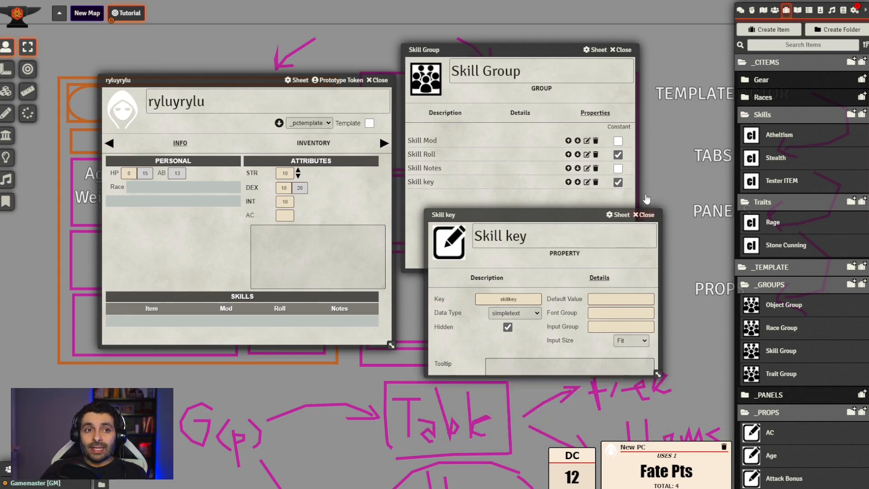
left_click(623, 50)
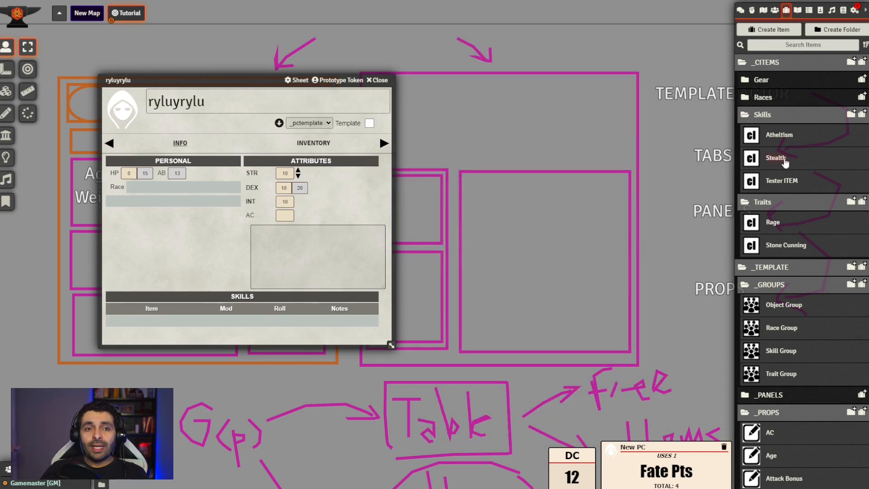
Open the Stealth item and review its assigned group and its Skill Key attribute
left_click(785, 167)
left_click(491, 164)
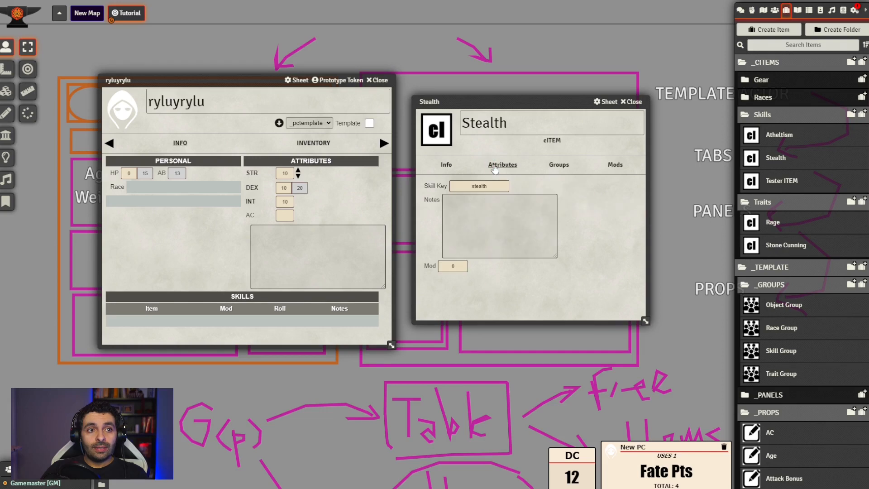
left_click(568, 168)
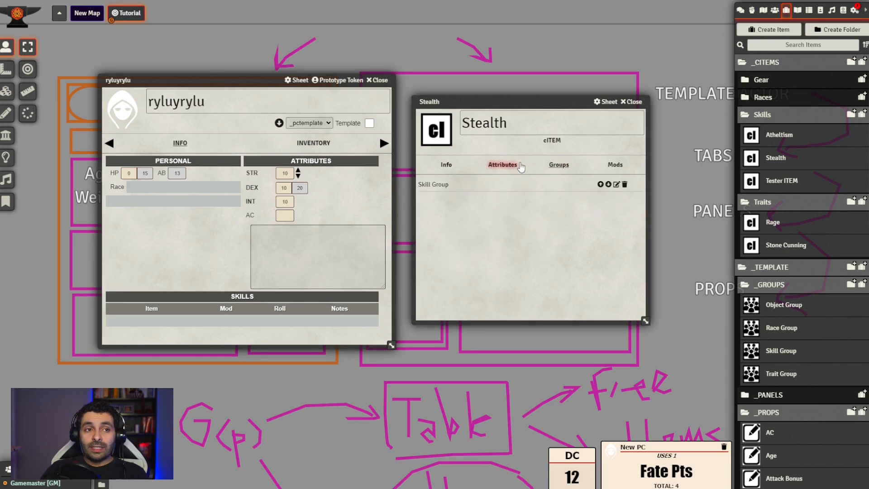
left_click(504, 168)
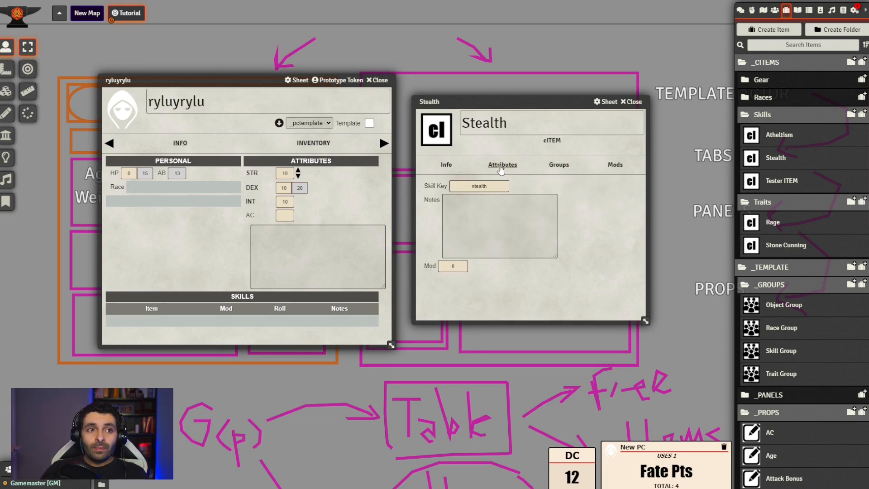
double_click(495, 186)
left_click(561, 190)
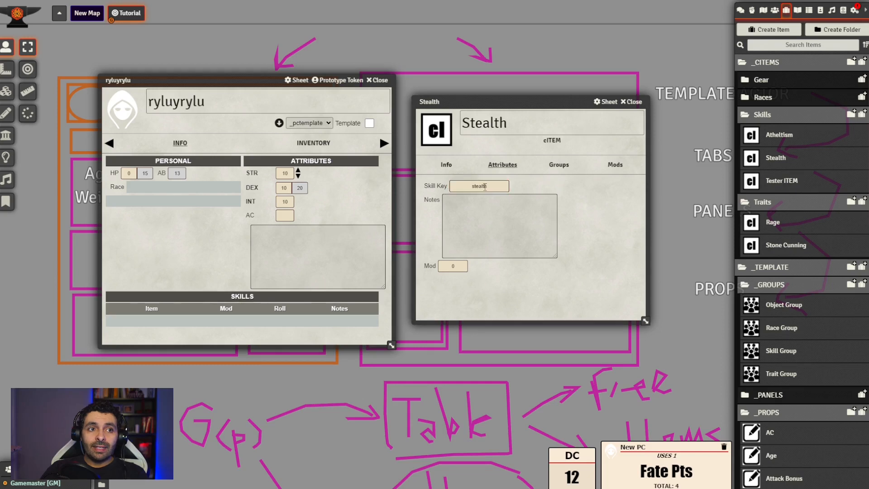
left_click_drag(492, 188, 472, 188)
left_click(503, 187)
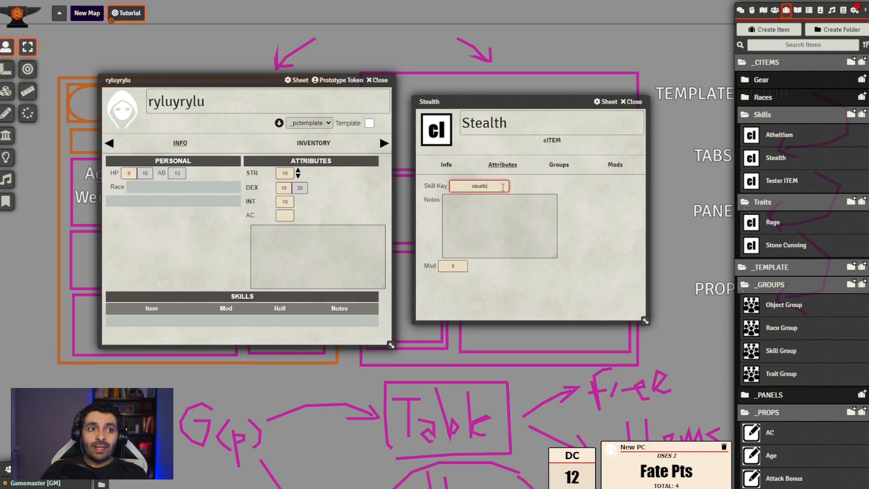
left_click(570, 185)
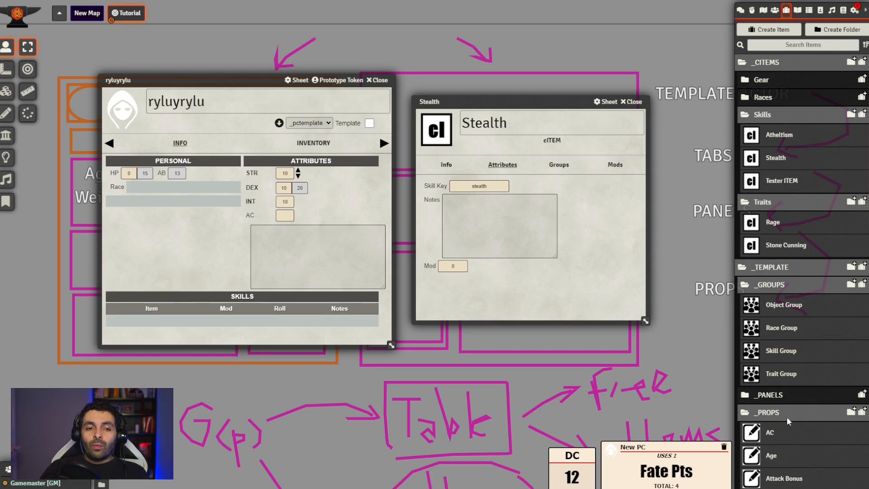
Recheck the Skill key property in the Skill Group and compare it with the Stealth item's attributes
scroll(787, 384, "down", 12)
scroll(786, 384, "down", 3)
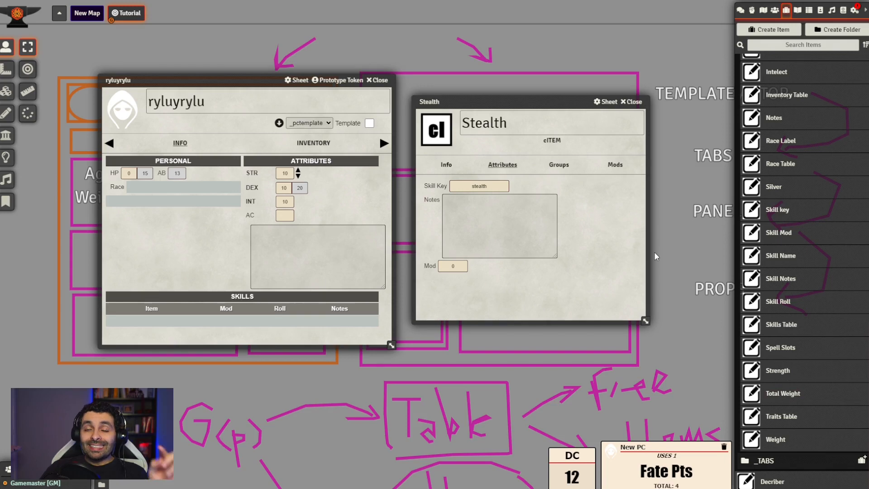
scroll(813, 351, "up", 9)
scroll(812, 346, "up", 6)
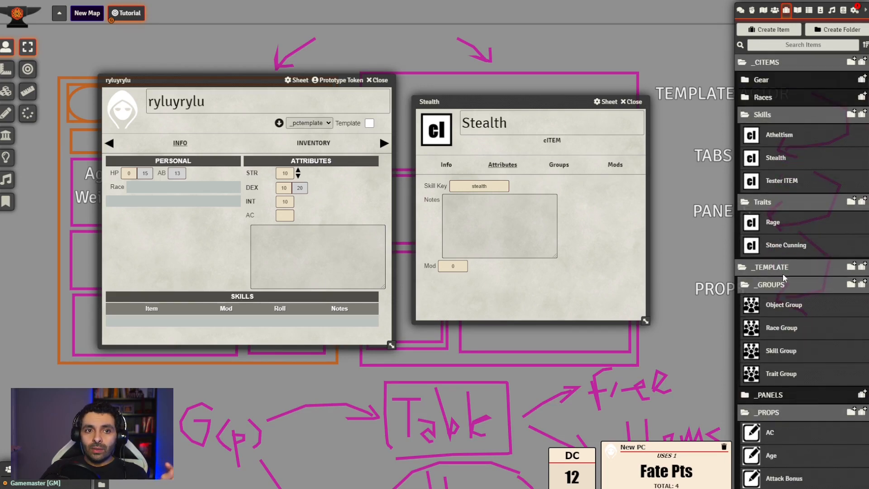
left_click(786, 353)
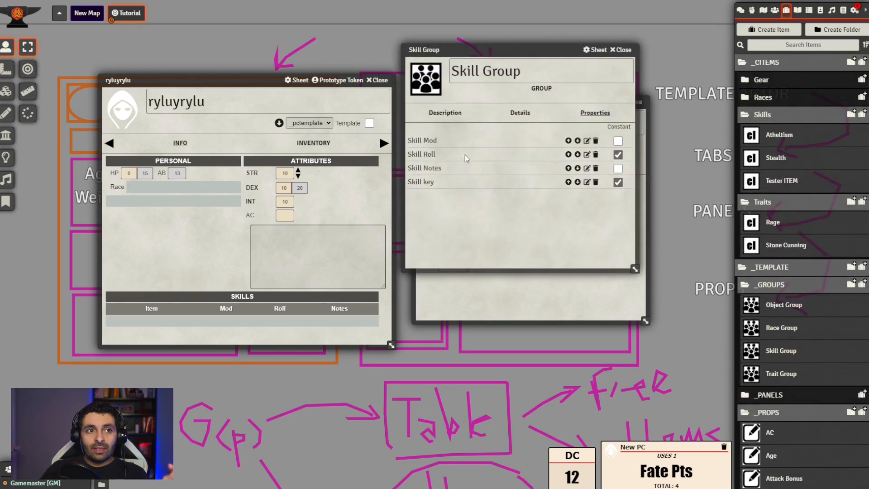
left_click(587, 183)
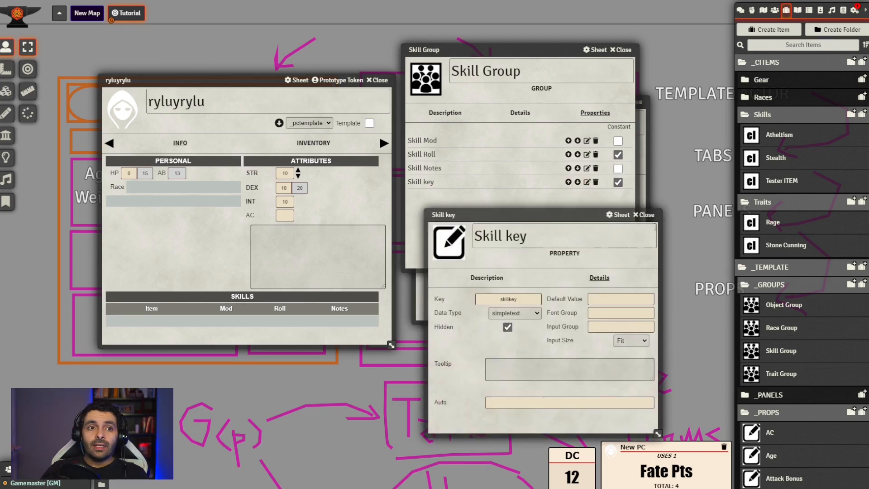
left_click(645, 215)
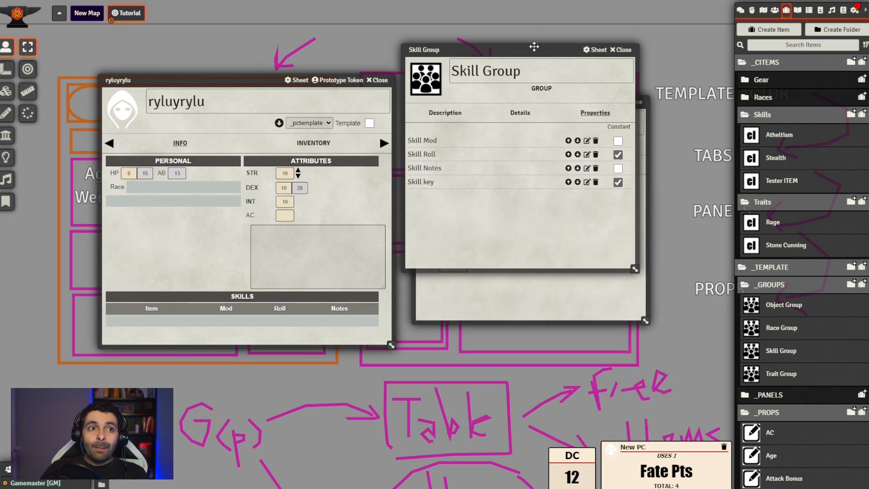
left_click_drag(534, 46, 731, 66)
left_click_drag(525, 100, 415, 189)
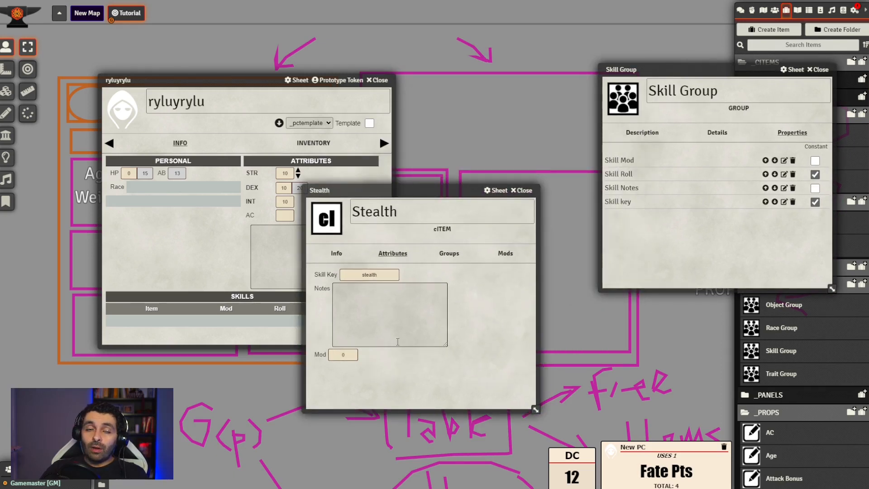
left_click_drag(423, 192, 528, 114)
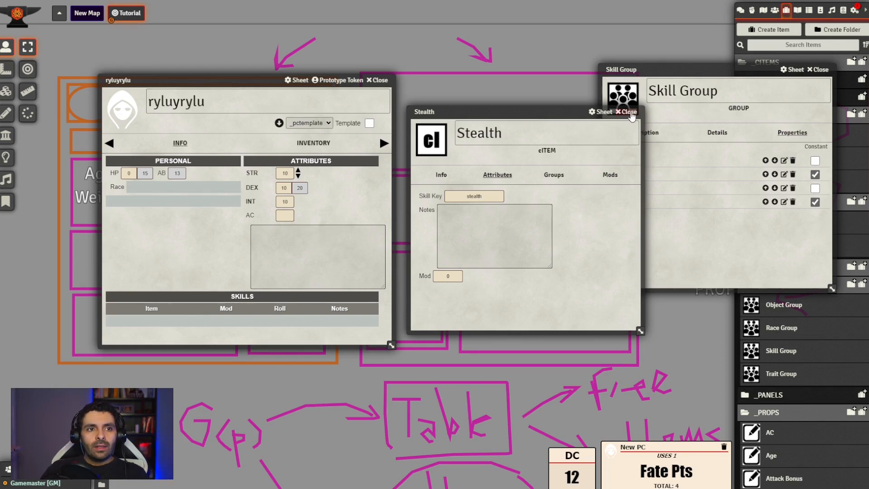
Add a new mod to the Stealth item and close the Skill Group sheet
left_click(609, 175)
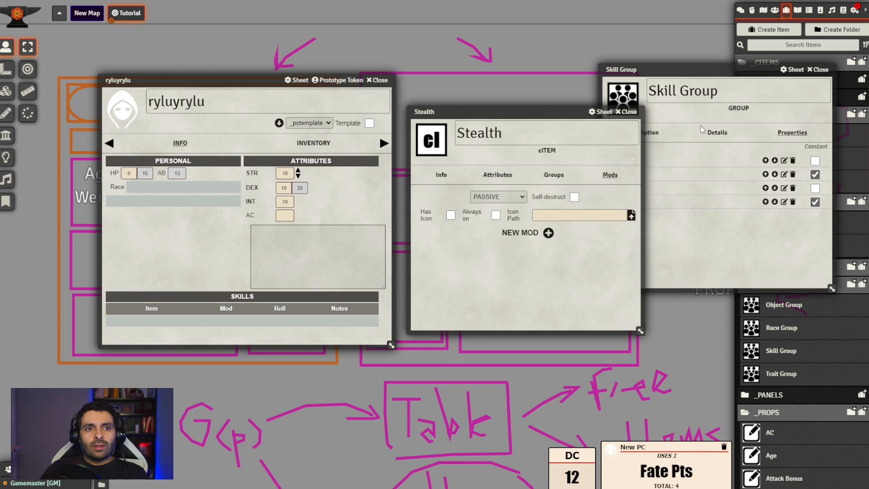
left_click(818, 70)
left_click(549, 233)
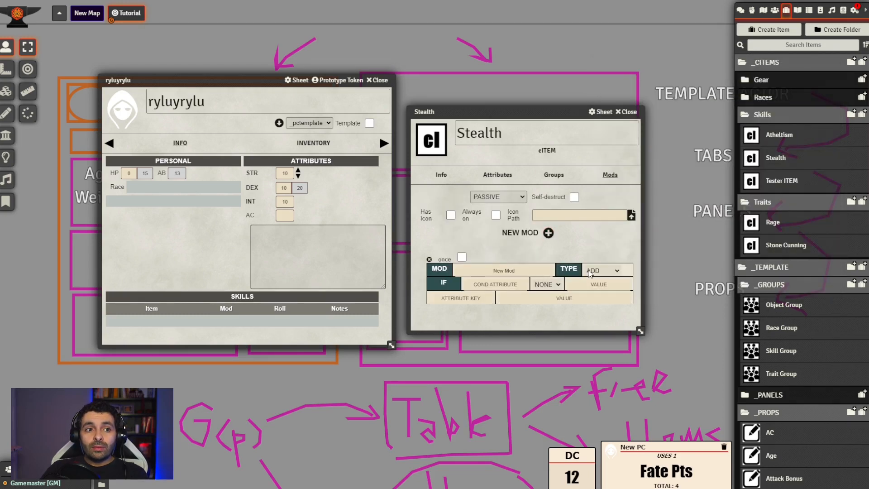
Set the Stealth item's new mod type to CREATE and its attribute key to #{skillkey}
left_click(476, 285)
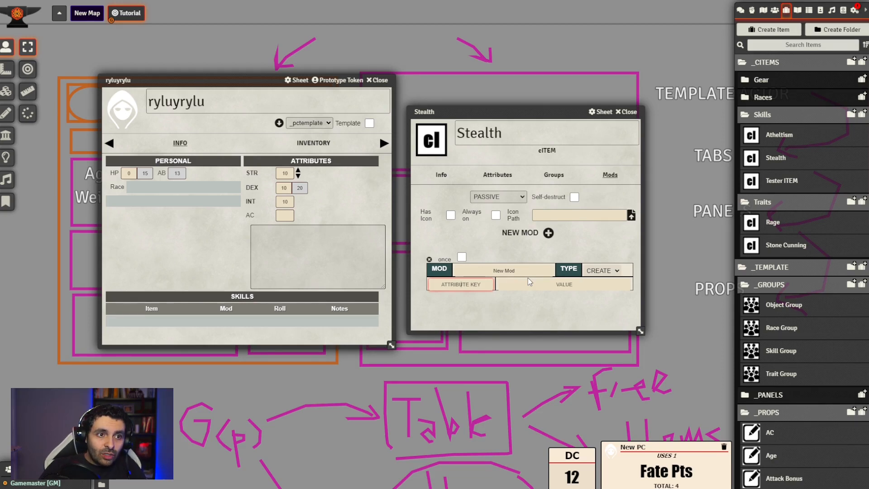
type("#")
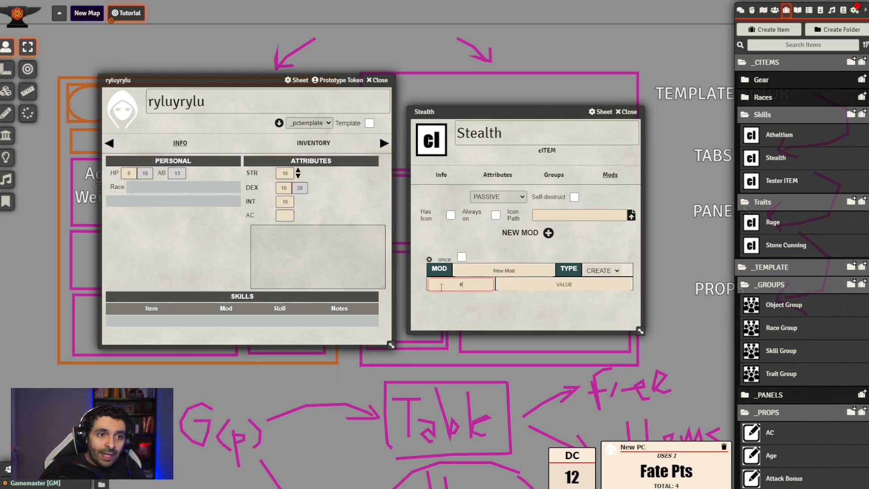
key("BackSpace")
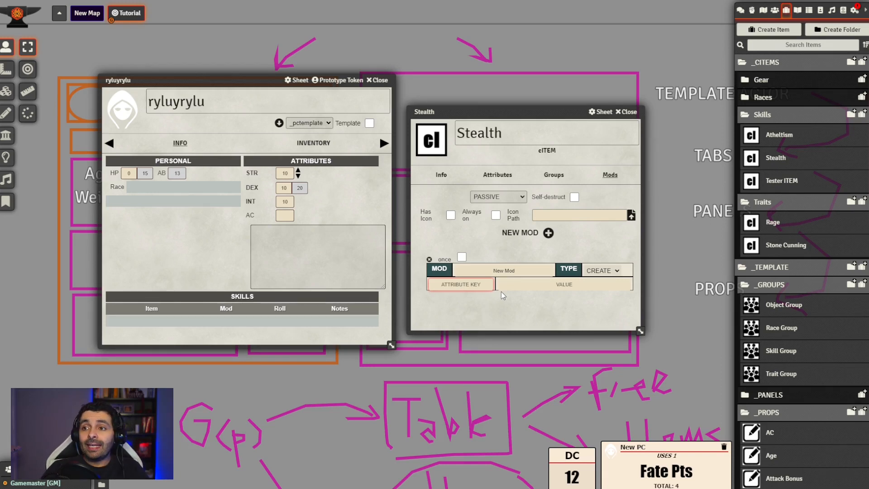
type("#")
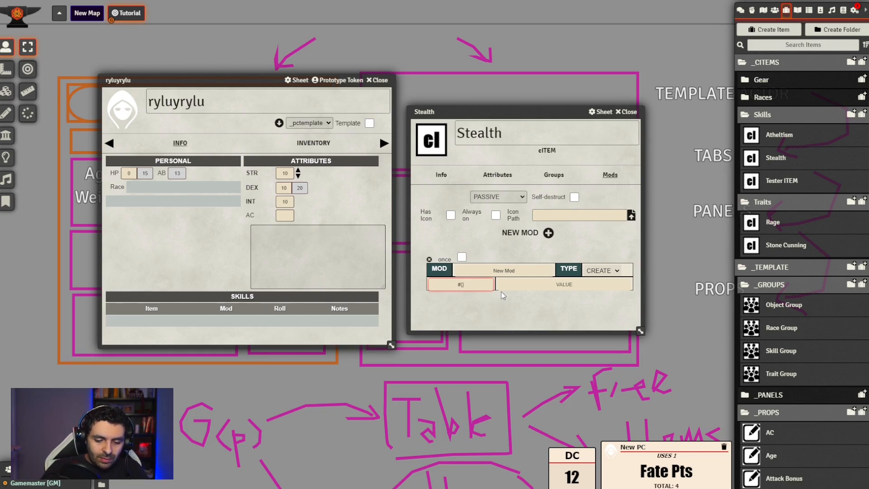
type("{skillkey")
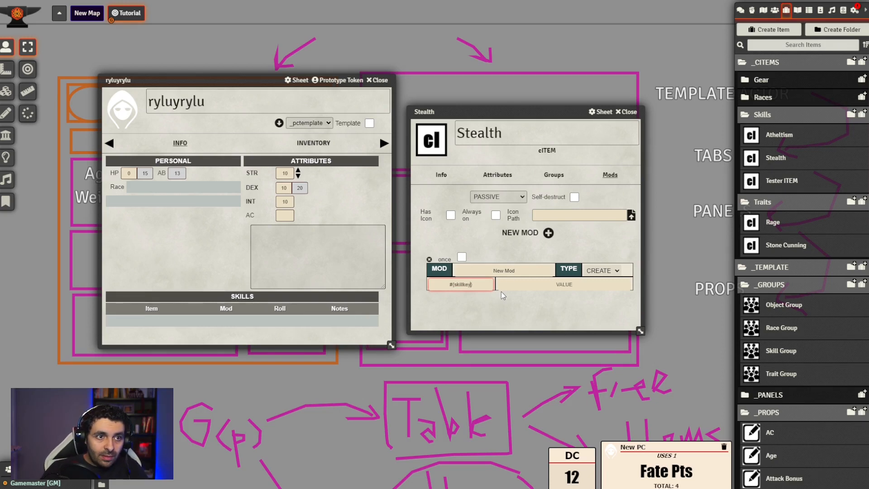
left_click(484, 303)
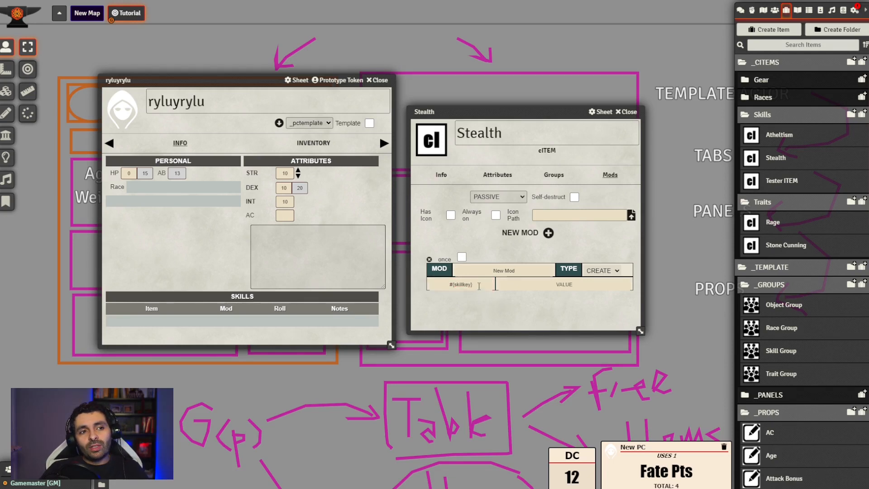
Replace the attribute key of the Stealth item's CREATE mod with stealth
left_click_drag(479, 285, 409, 289)
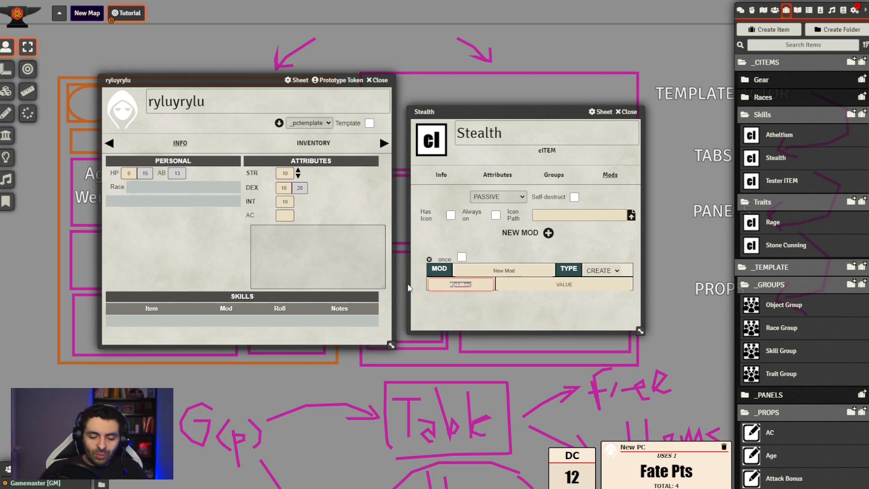
type("stealth")
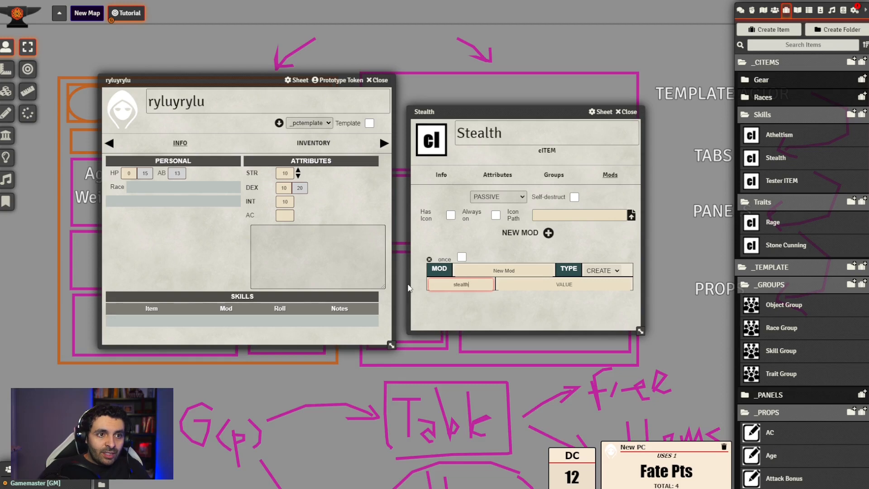
left_click(428, 315)
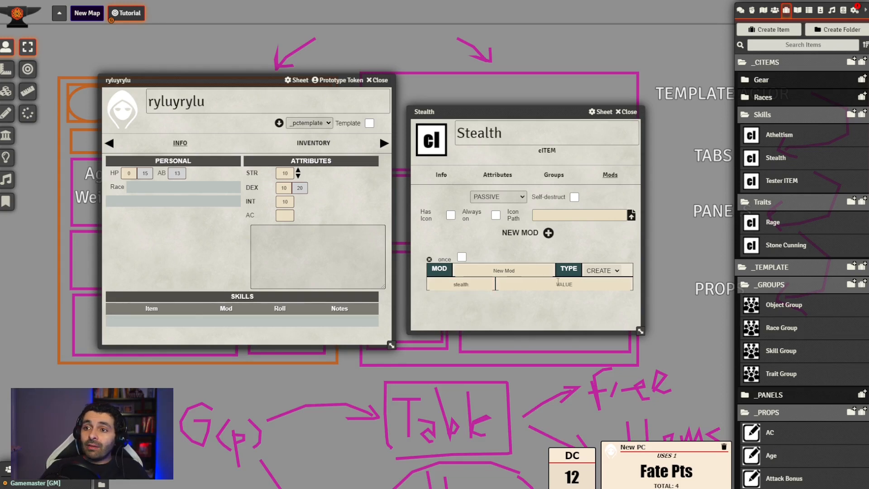
Check the Stealth item's attributes and groups, set the CREATE mod's value to 2 and close the item
left_click(593, 286)
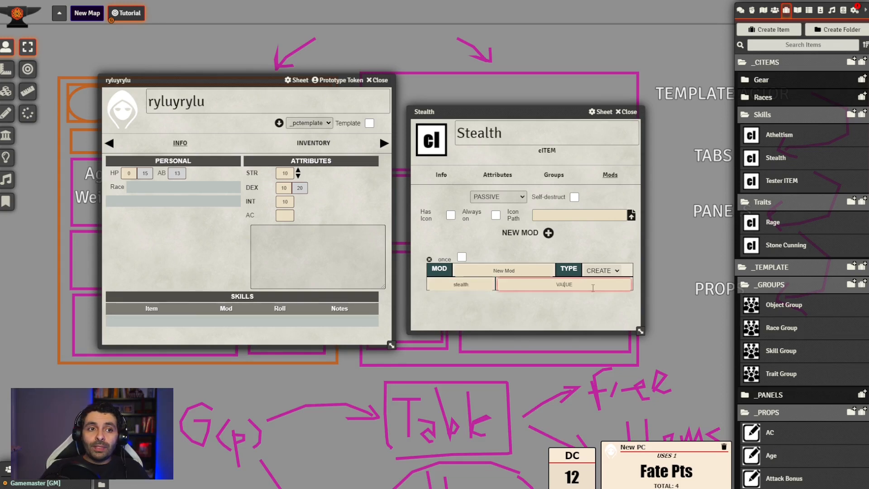
left_click(510, 176)
left_click(554, 176)
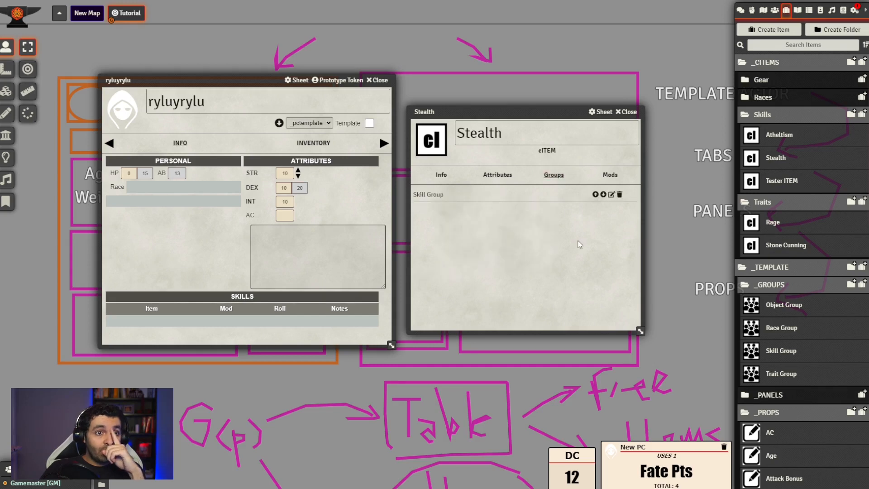
left_click(506, 176)
left_click(554, 175)
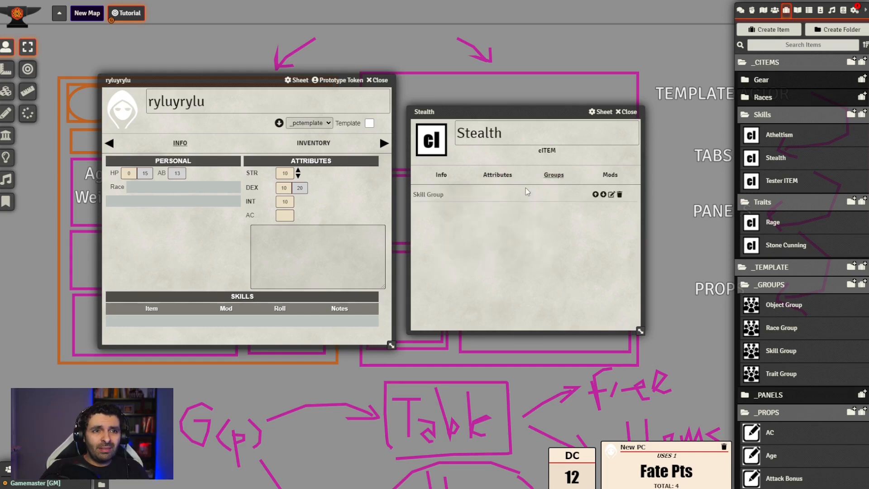
left_click(609, 175)
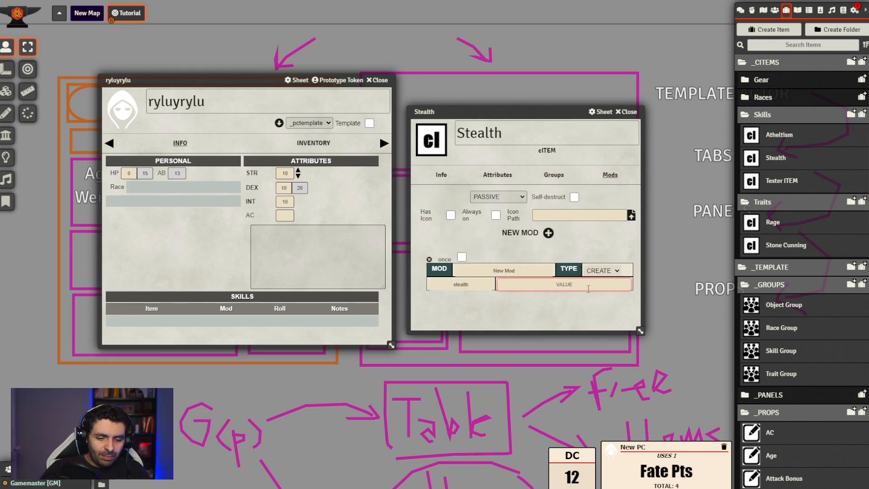
type("2")
left_click(564, 300)
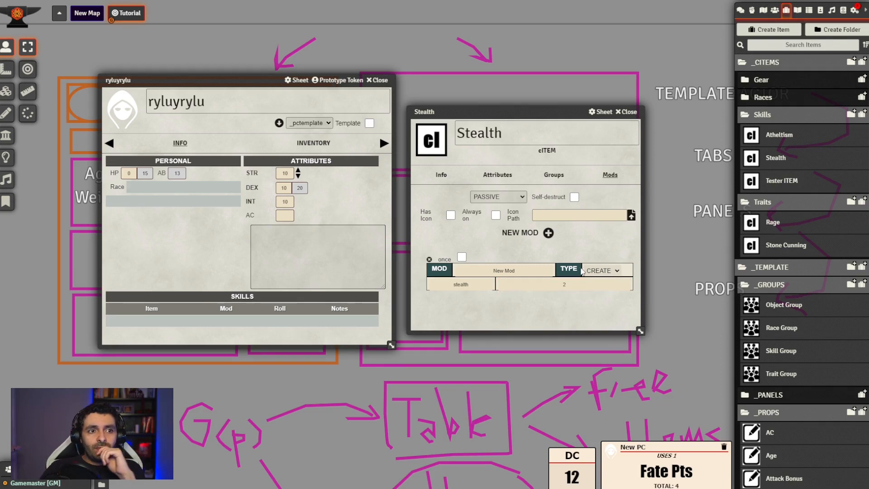
left_click(627, 113)
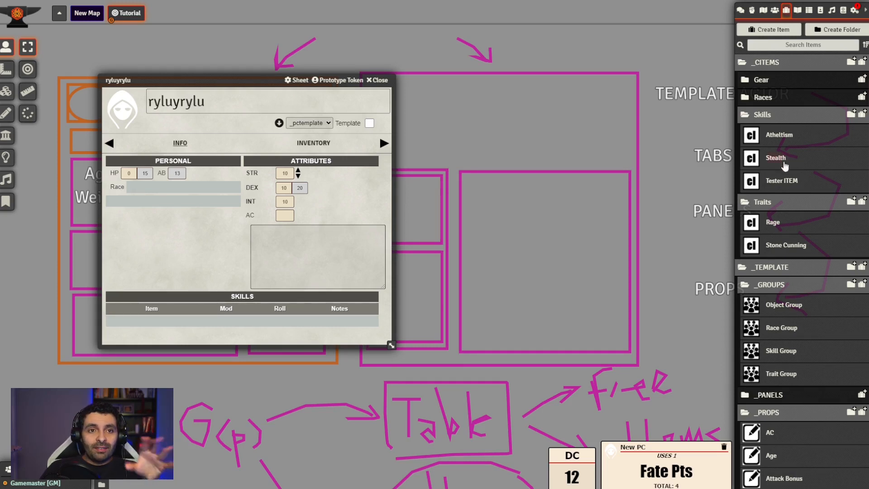
Add the Stealth item to the actor's Skills table and reposition the actor sheet
left_click_drag(779, 163, 226, 324)
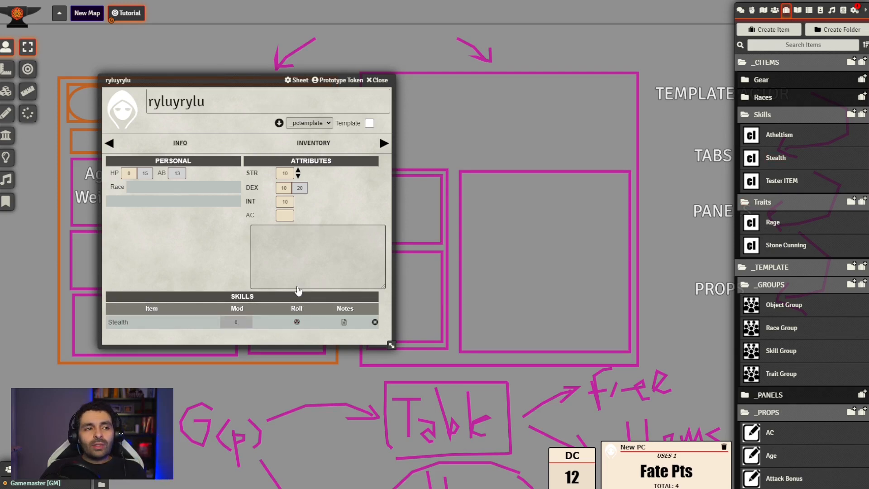
left_click_drag(239, 79, 241, 98)
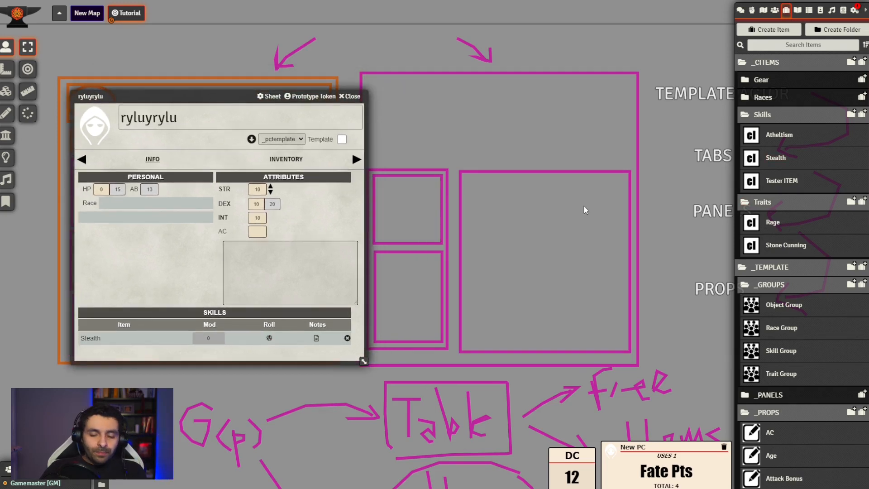
In the browser console, expand the latest renderActorSheet arguments down to the actor's stealth attribute and examine its properties
key("F12")
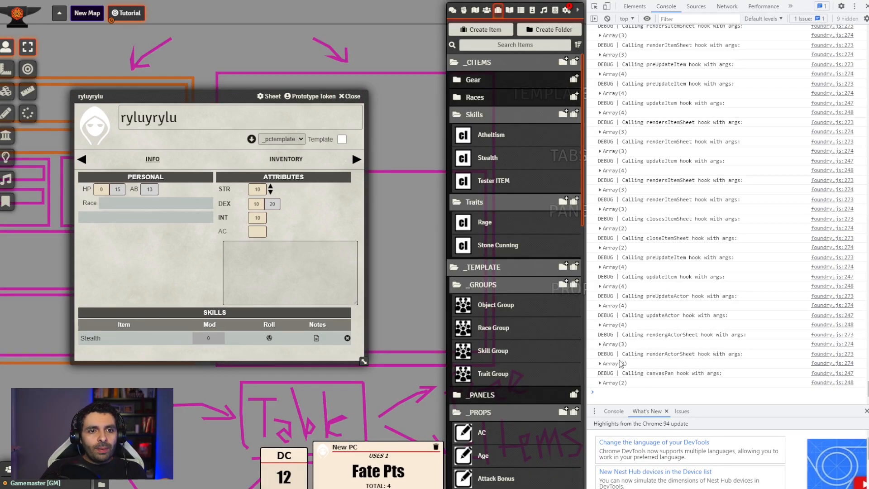
left_click(601, 363)
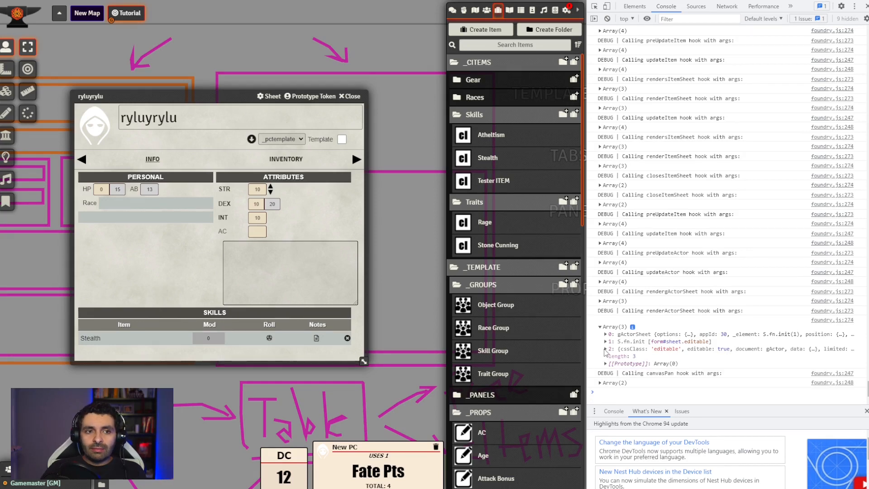
left_click(606, 349)
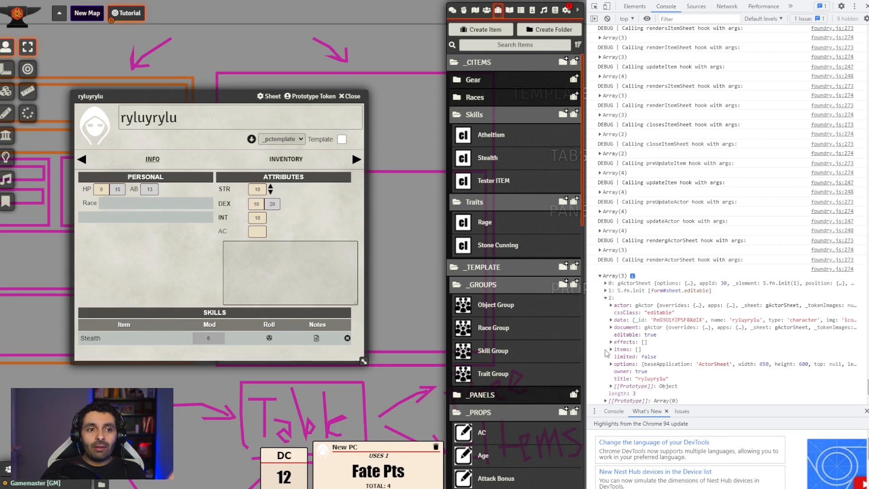
left_click(612, 320)
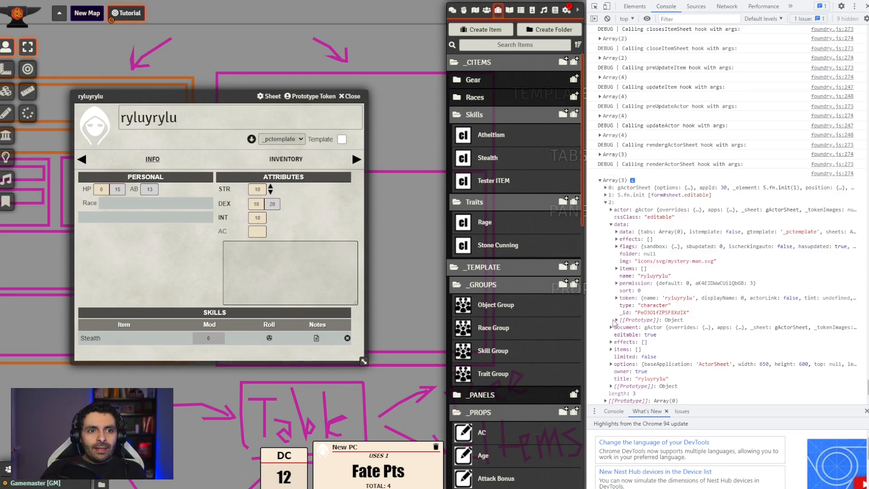
left_click(617, 232)
left_click(621, 239)
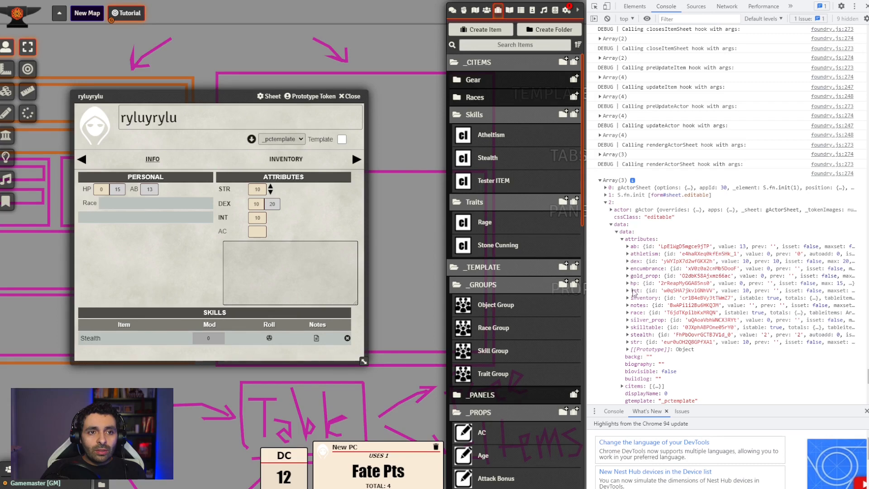
left_click(627, 335)
scroll(655, 337, "down", 3)
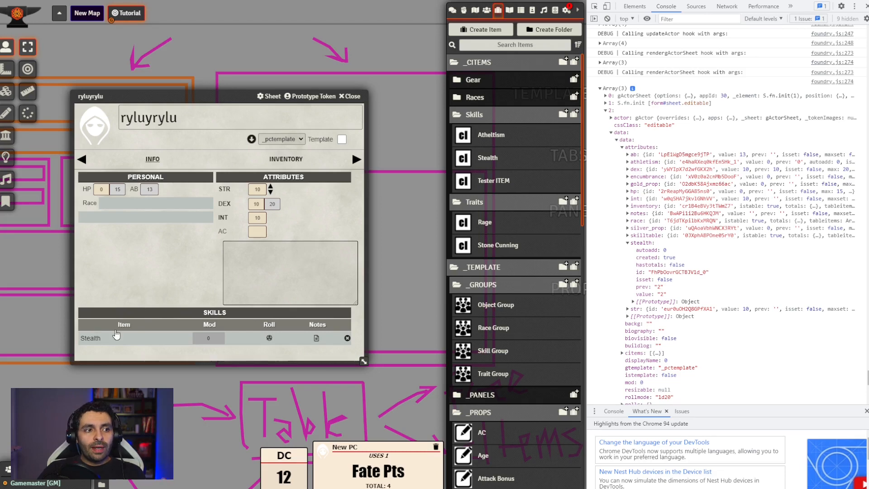
Remove Stealth from the actor's Skills table, close the console and recheck the Stealth item's mod
left_click(348, 338)
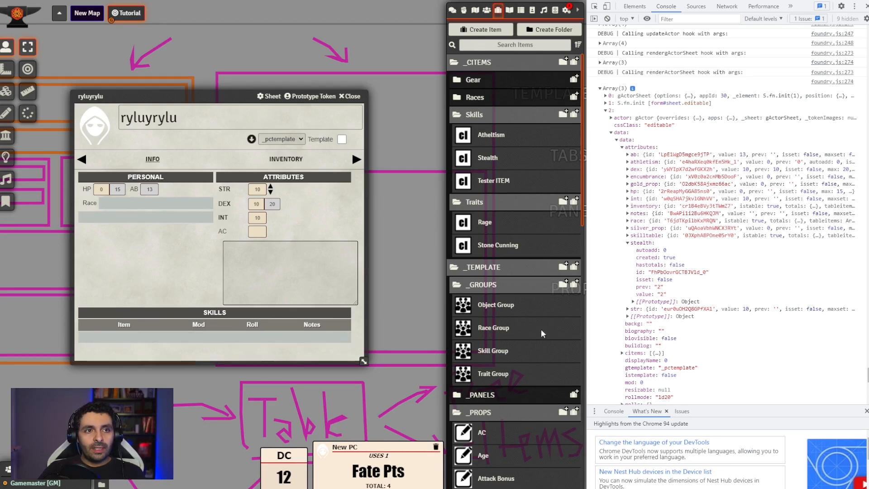
key("F12")
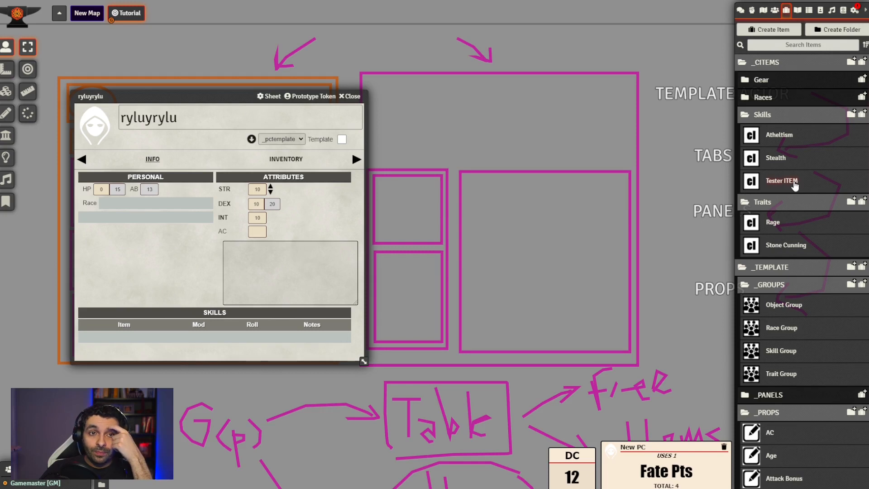
left_click(786, 156)
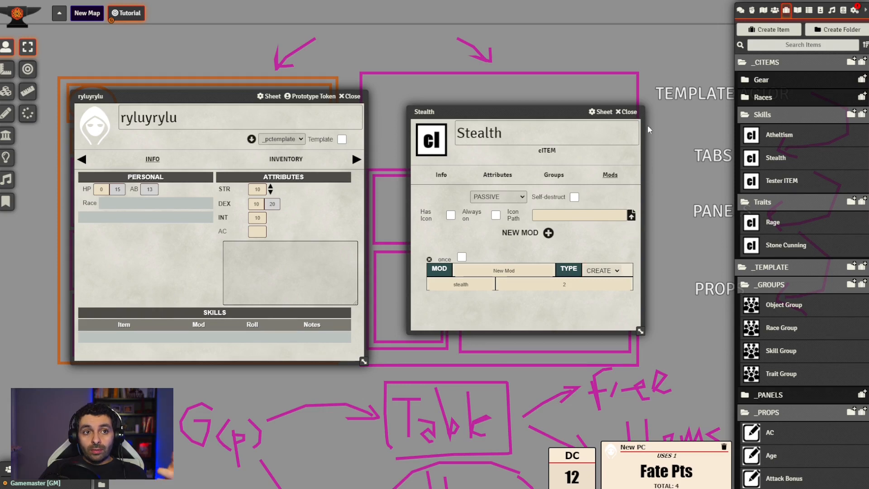
left_click(627, 112)
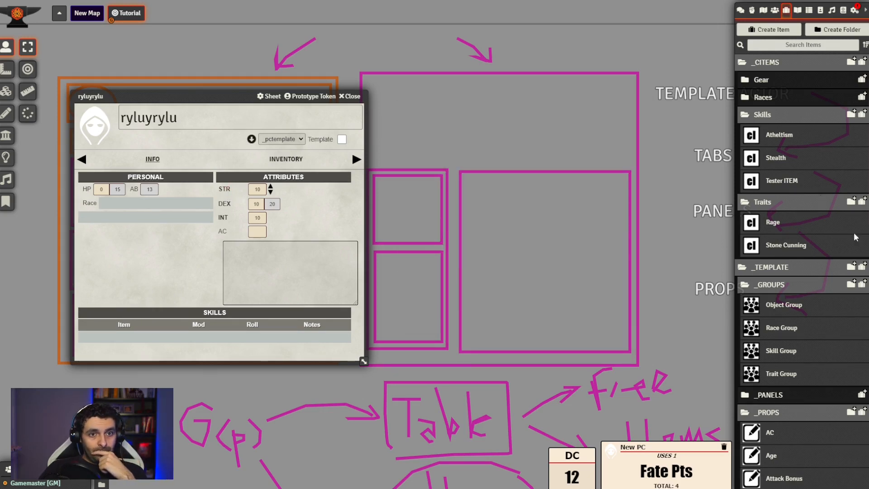
Open the Strength property's details and set its Roll ID to strength
scroll(834, 299, "down", 5)
scroll(835, 296, "down", 7)
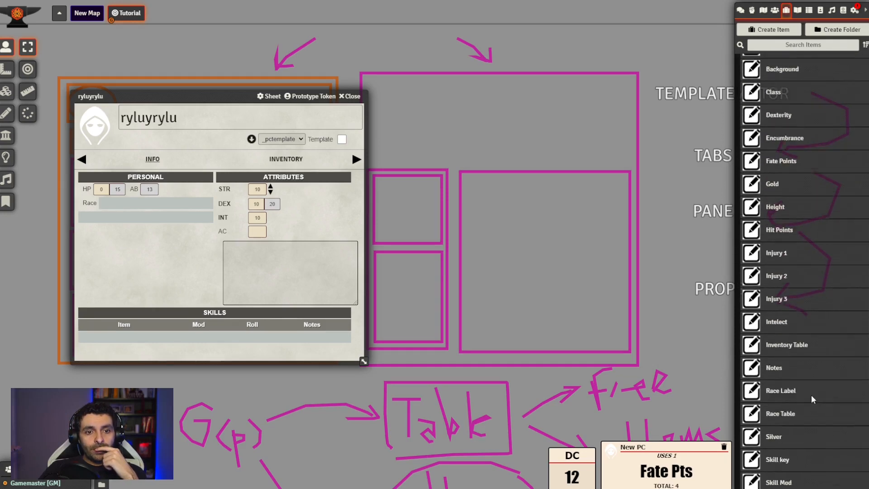
scroll(792, 394, "down", 2)
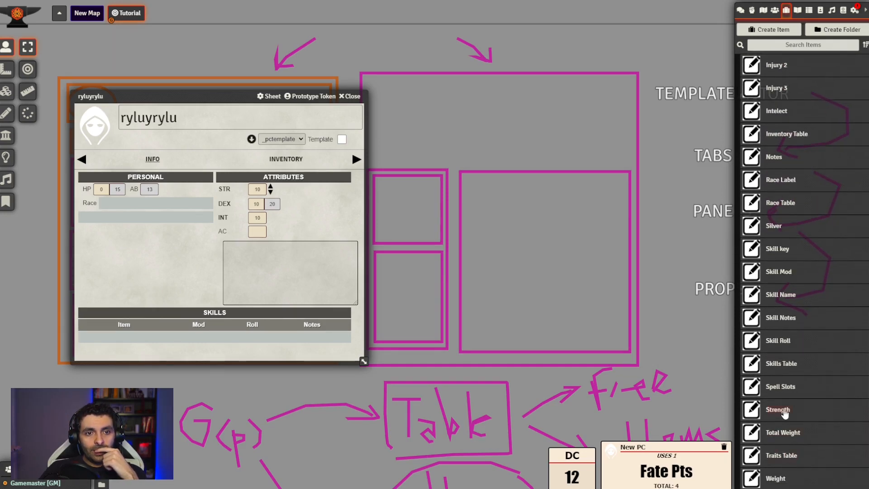
left_click(785, 412)
left_click(490, 203)
left_click_drag(408, 140, 461, 99)
scroll(500, 231, "down", 3)
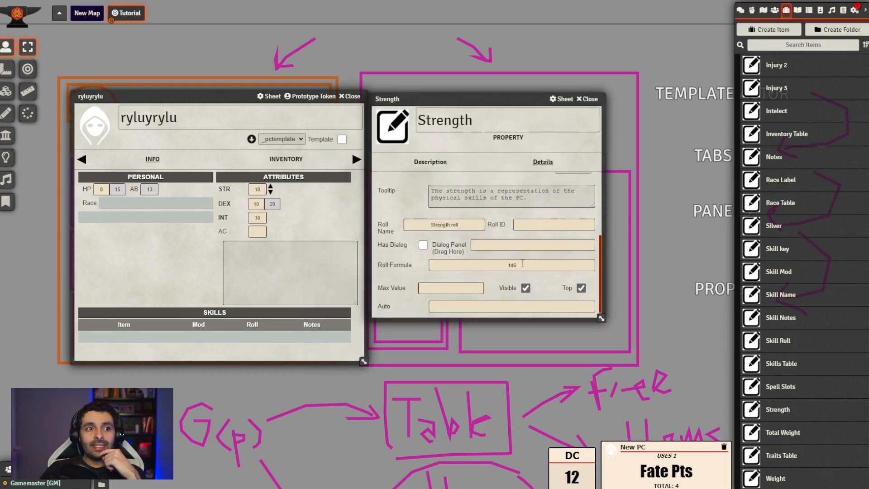
left_click(544, 221)
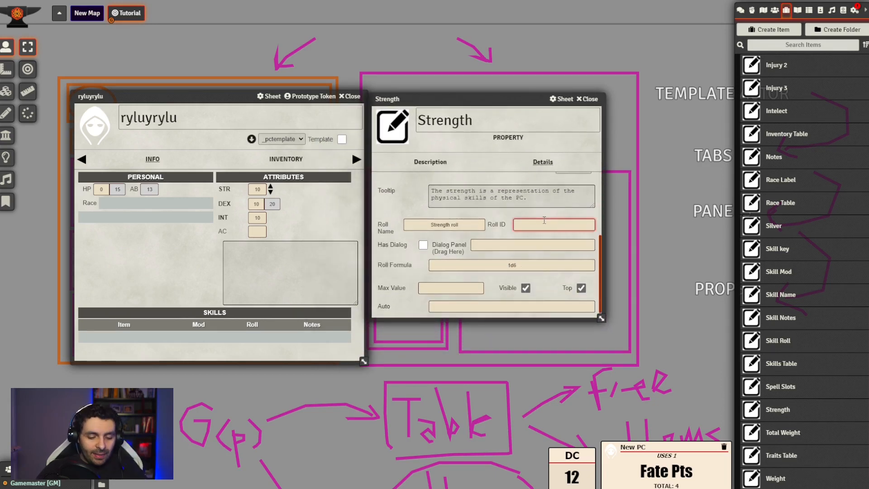
type("ste")
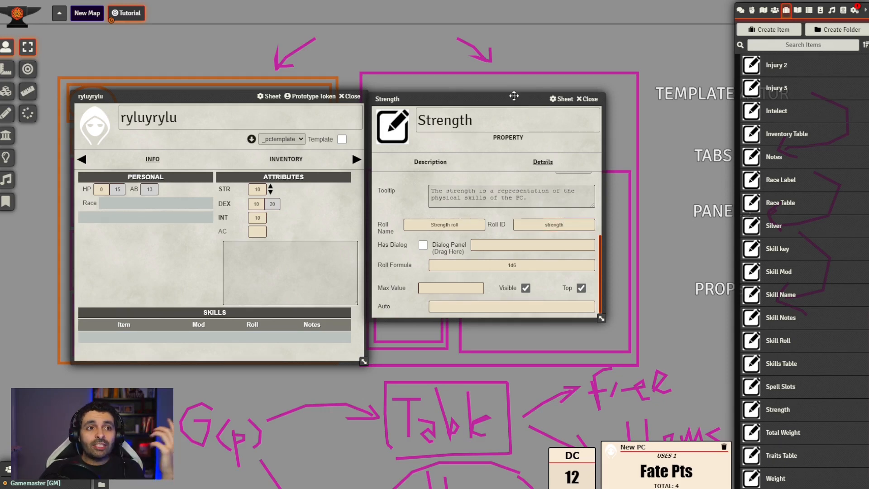
left_click_drag(515, 96, 480, 70)
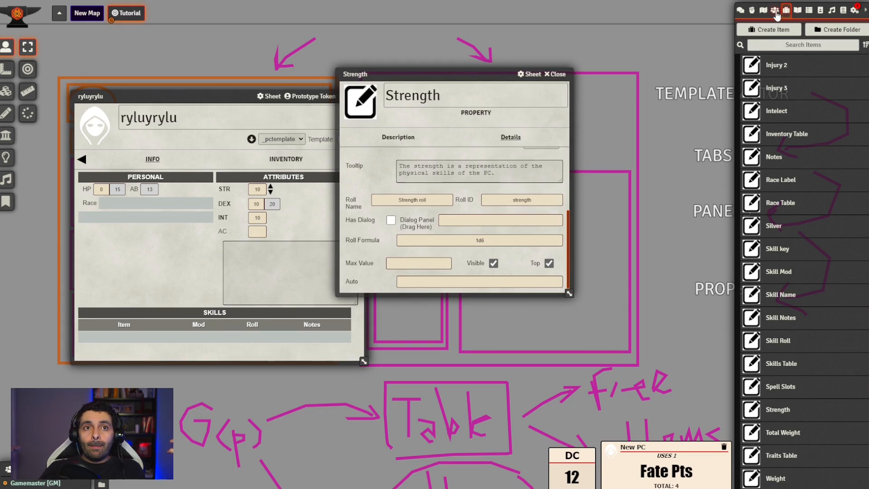
Duplicate the Stone Cunning trait item and open the copy
left_click(774, 9)
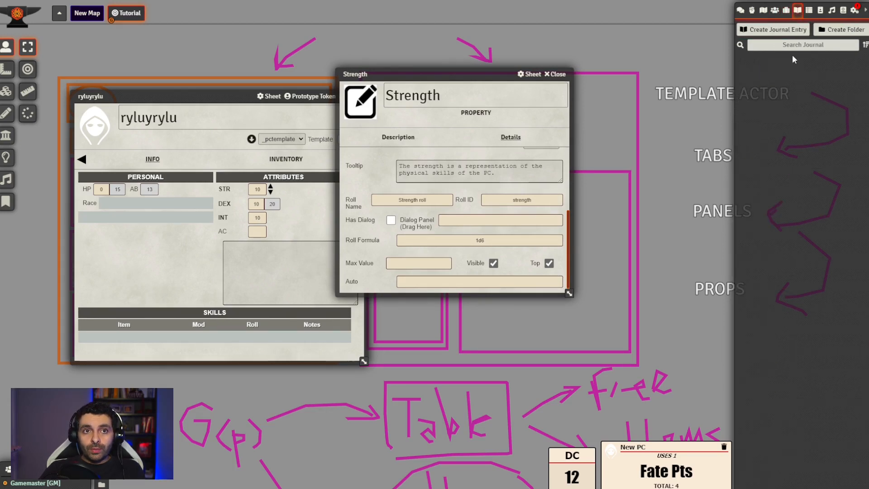
left_click(786, 10)
scroll(794, 143, "up", 10)
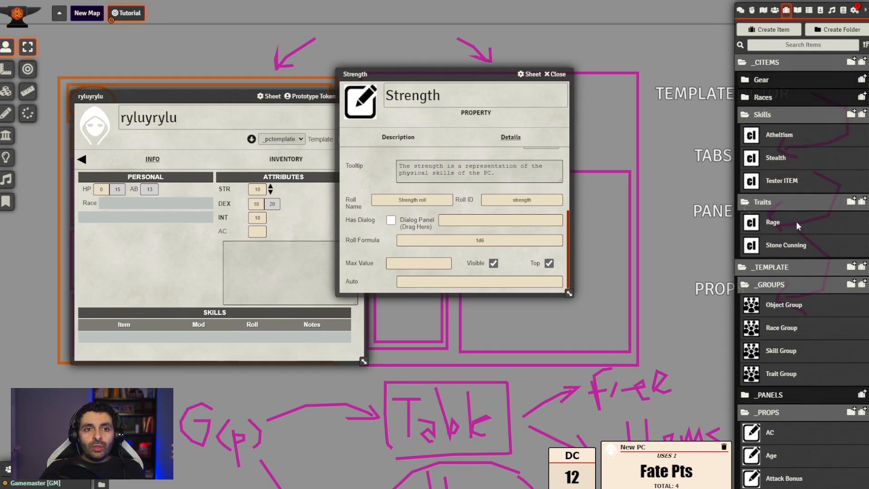
right_click(792, 244)
left_click(771, 308)
left_click(799, 268)
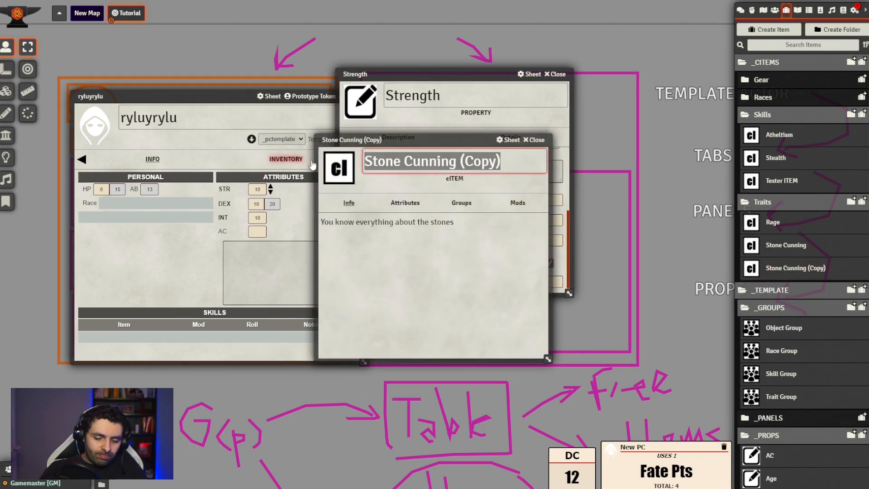
Rename the copied trait item as Bonus to Strength Rolls
type("Bonus ")
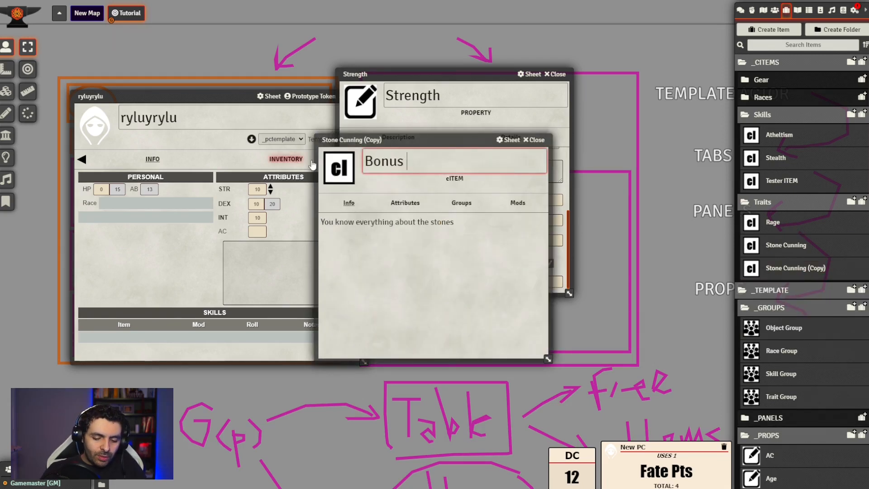
type("to Strength Rolls")
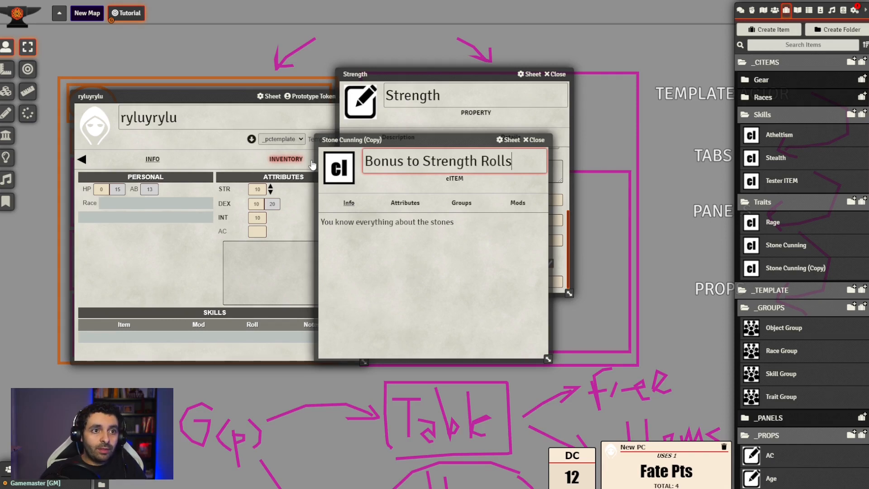
key("Return")
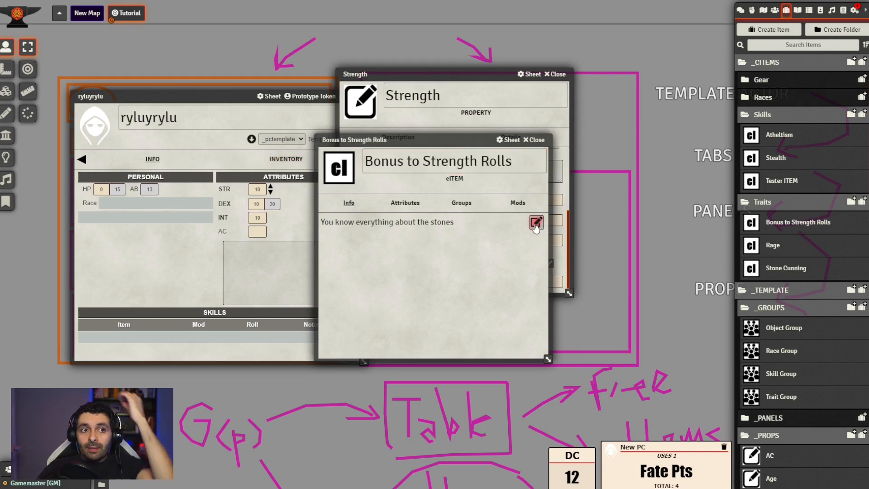
Replace the trait item's description with "Every Strength roll gets a +2 modifier" and save it
left_click(537, 224)
left_click_drag(465, 239, 235, 239)
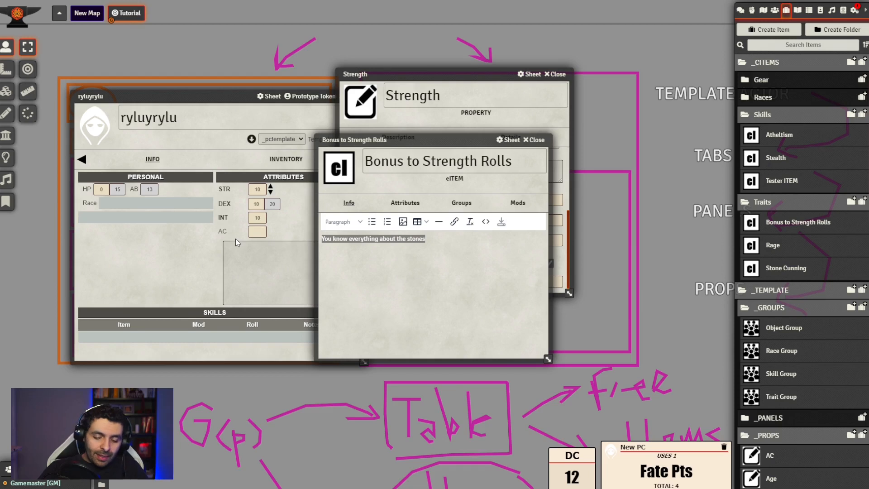
type("Every ro")
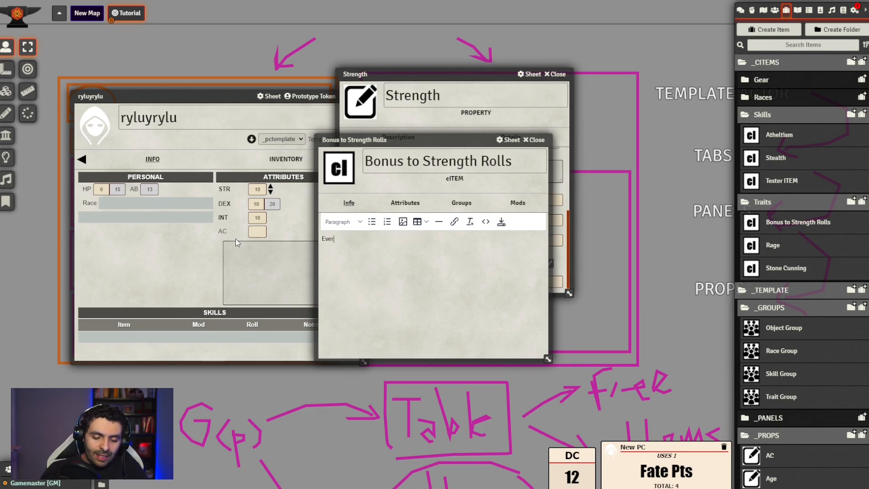
key("BackSpace")
key("BackSpace")
type("Strength ")
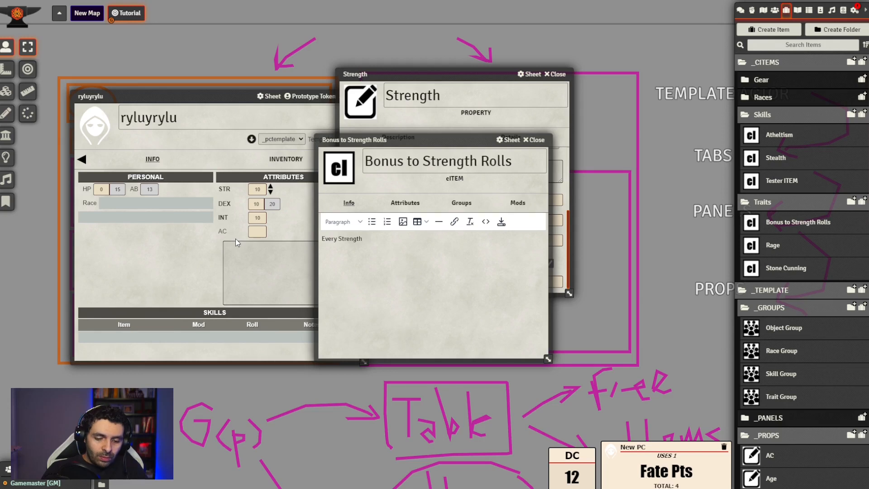
type("roll gets a +2 modifier.")
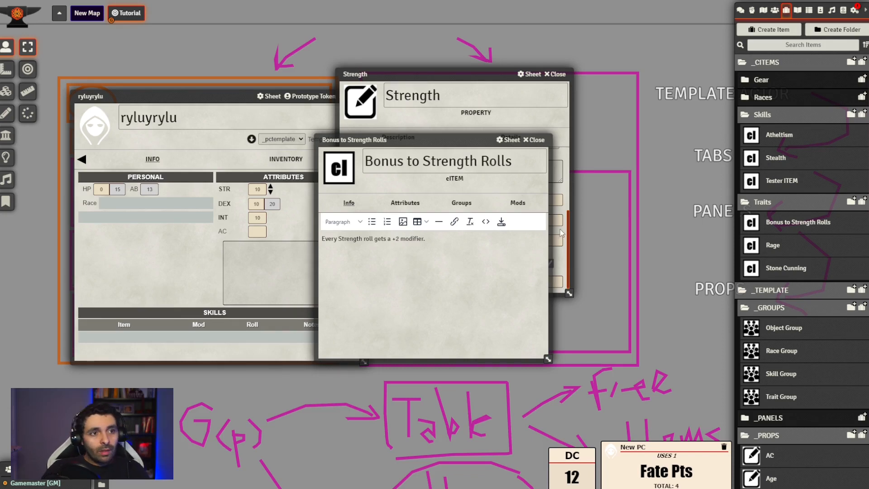
left_click(501, 223)
Add a new mod to the Bonus to Strength Rolls item and set its type to ROLL
left_click(657, 239)
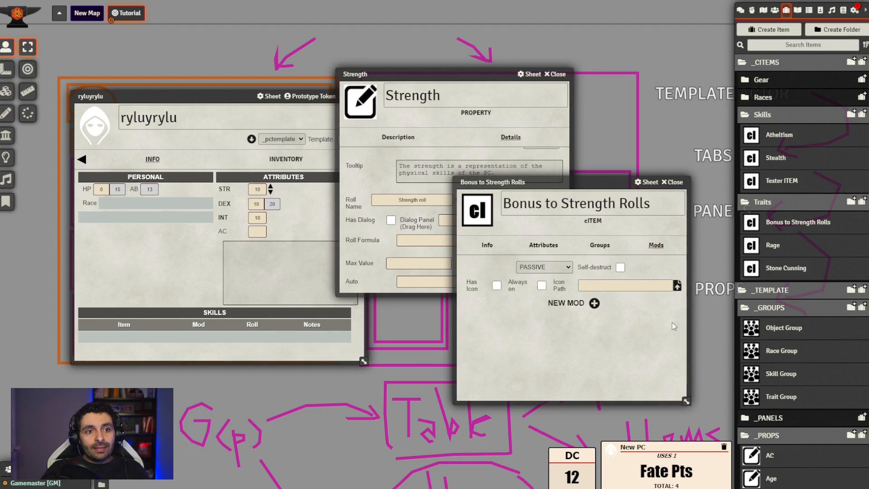
left_click(595, 303)
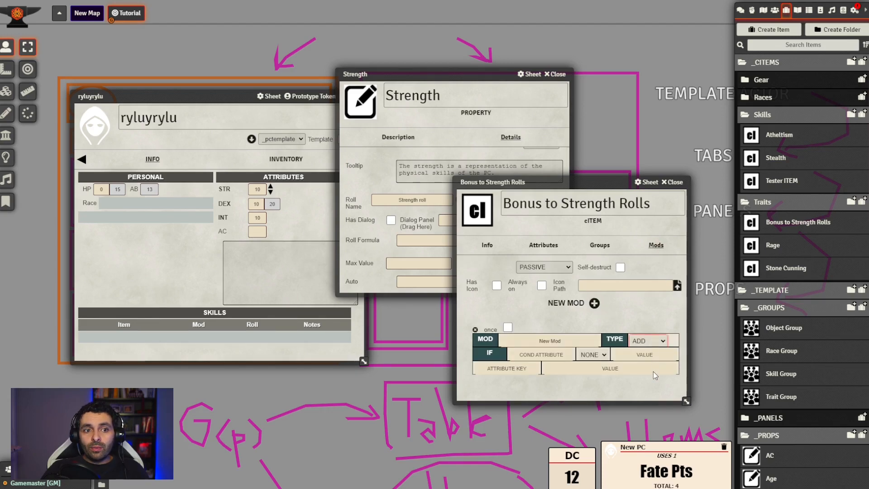
left_click(652, 383)
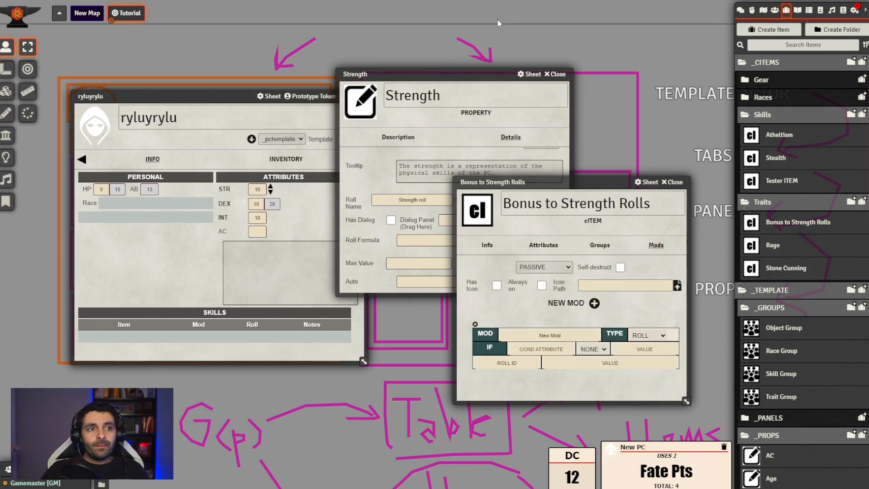
Place the Strength property beside the trait item and examine its Roll Name, Roll ID and Roll Formula
left_click_drag(459, 71, 309, 178)
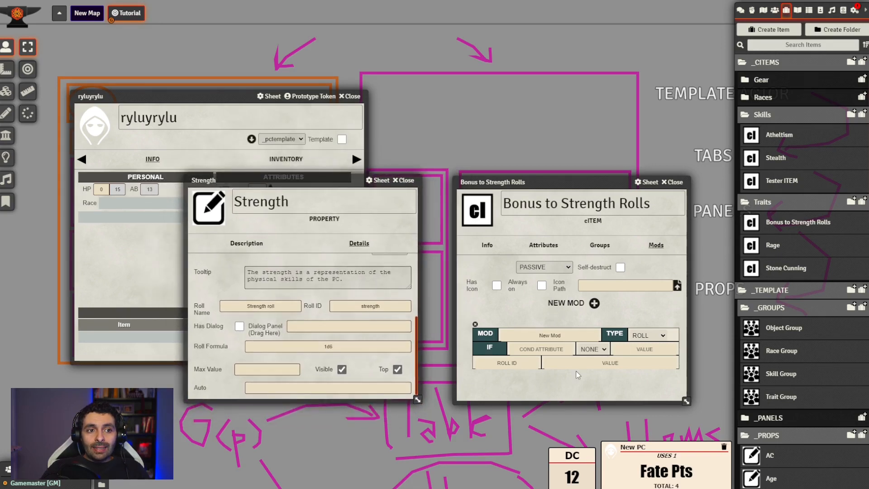
left_click(622, 364)
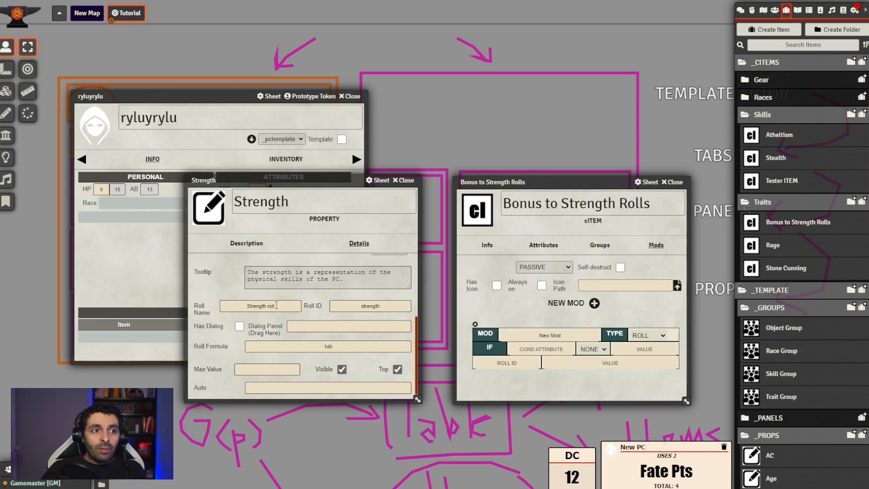
left_click_drag(286, 306, 221, 306)
left_click_drag(384, 306, 366, 306)
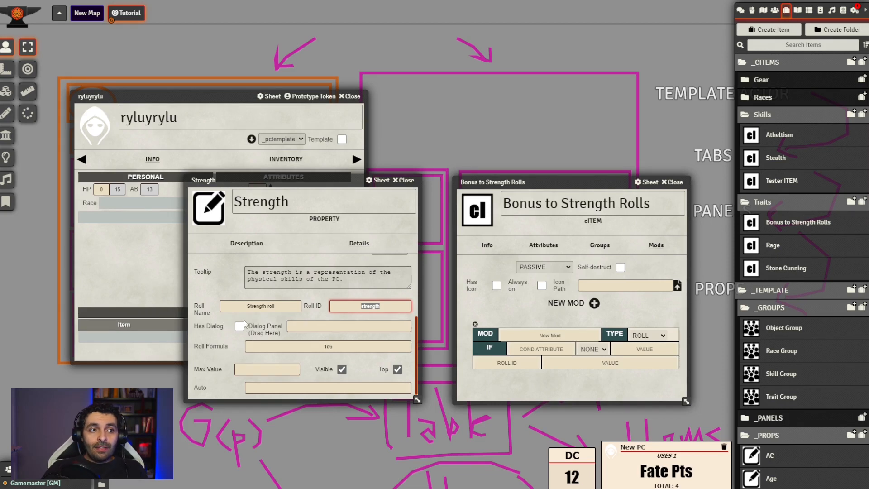
left_click_drag(334, 347, 297, 347)
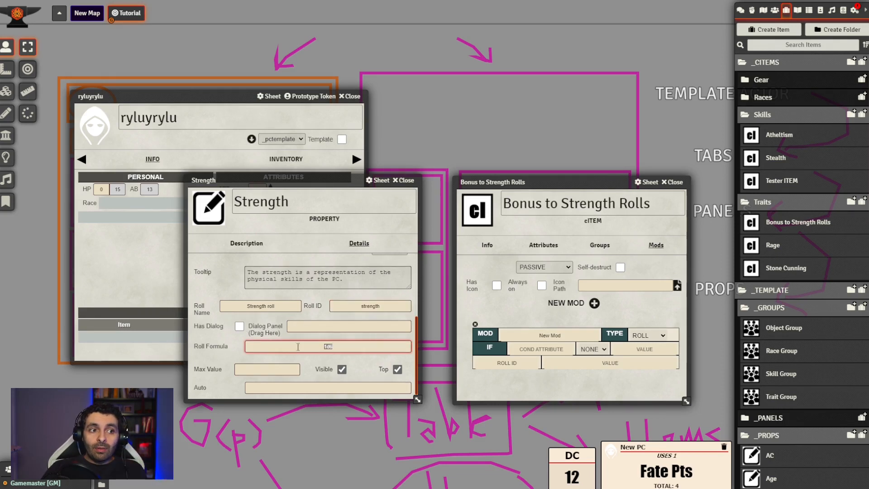
left_click(308, 361)
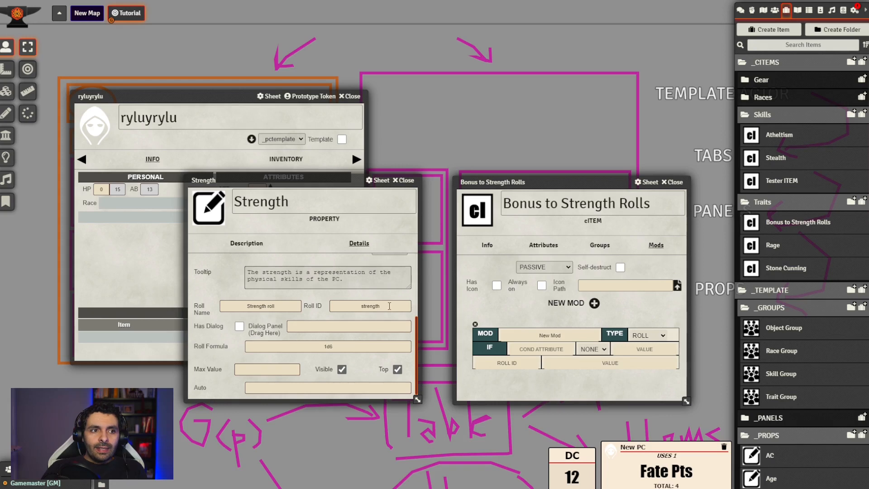
left_click_drag(389, 306, 346, 305)
left_click(364, 316)
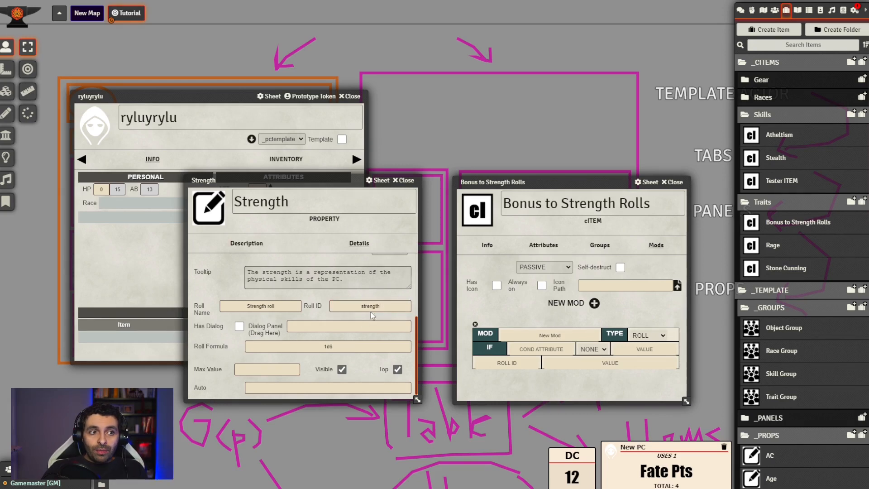
left_click(368, 307)
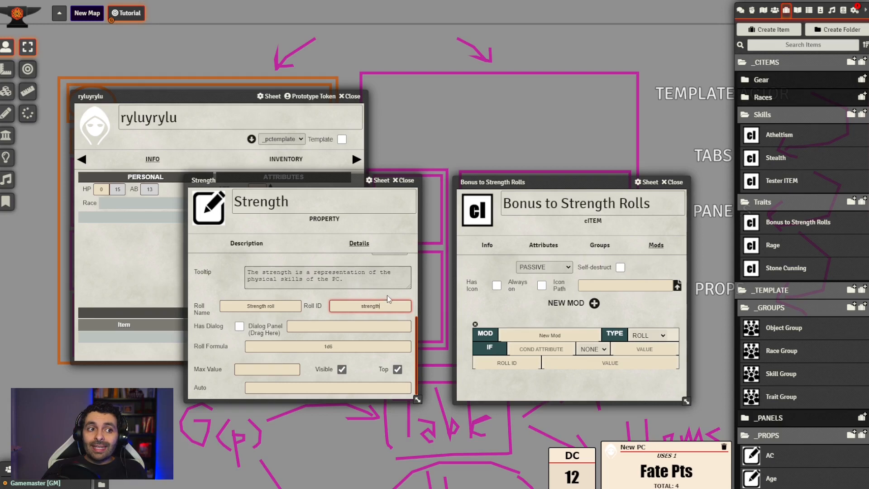
left_click(387, 298)
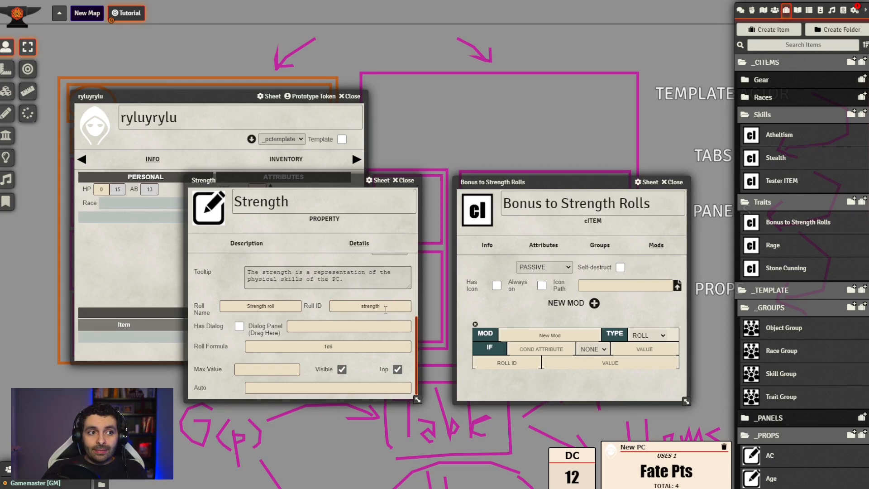
left_click(385, 308)
Set the ROLL mod's Roll ID to strength and its value to 2
left_click(525, 367)
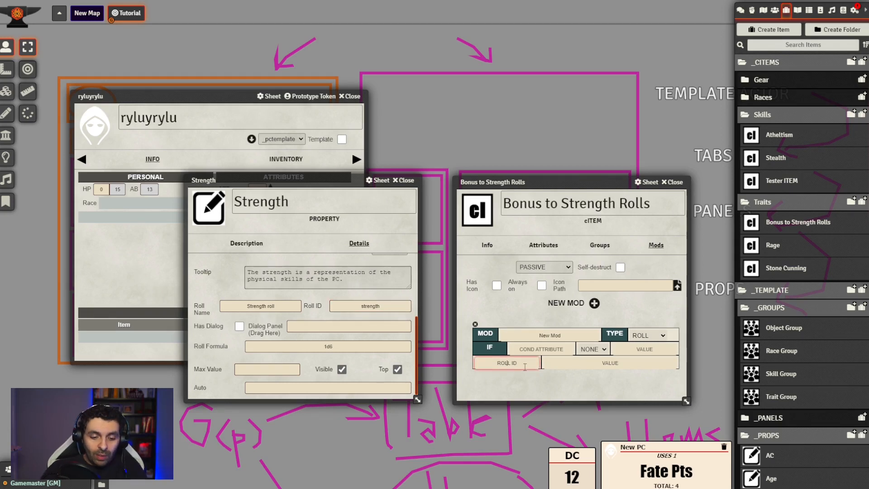
type("strength")
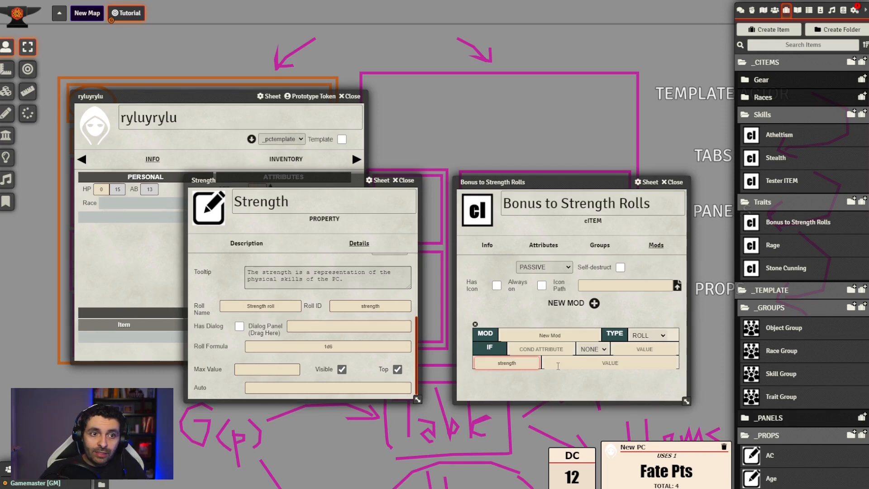
left_click(558, 366)
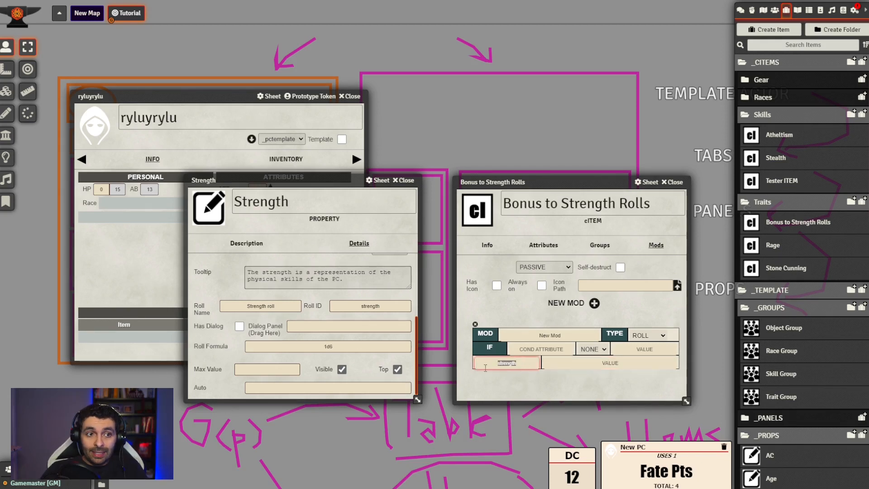
type("2")
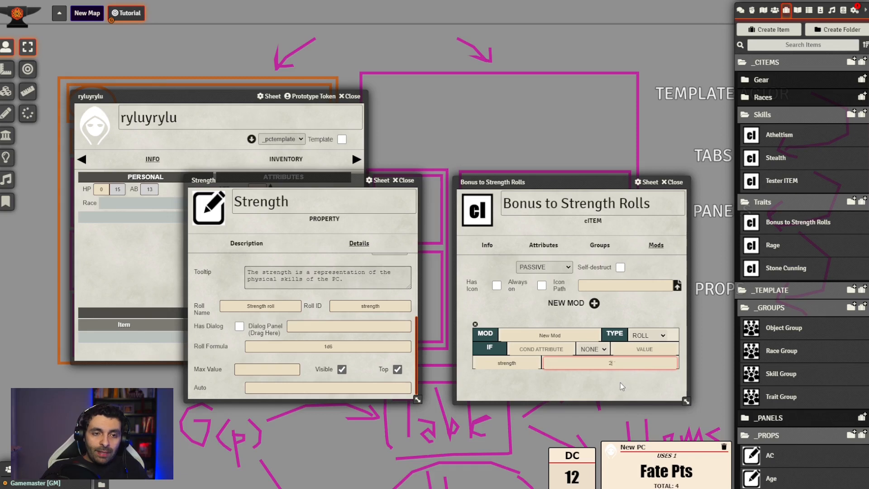
left_click(624, 388)
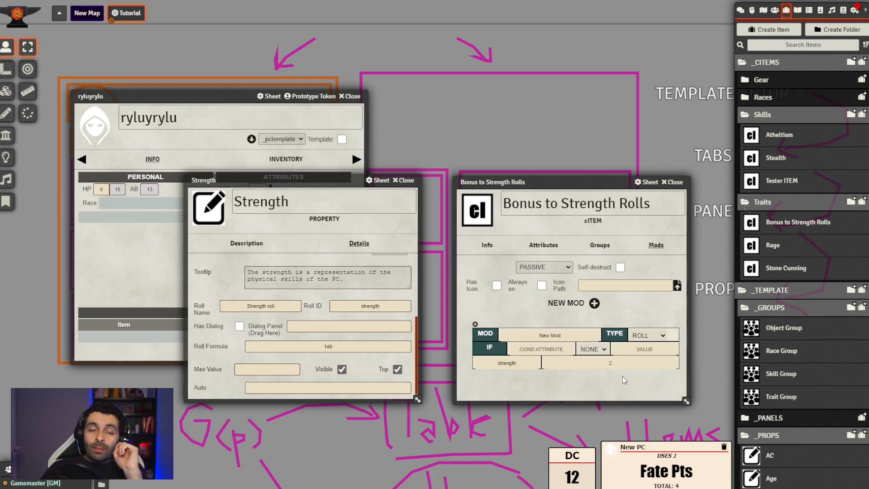
Try to enter the ROLL mod's value as +2
left_click(611, 364)
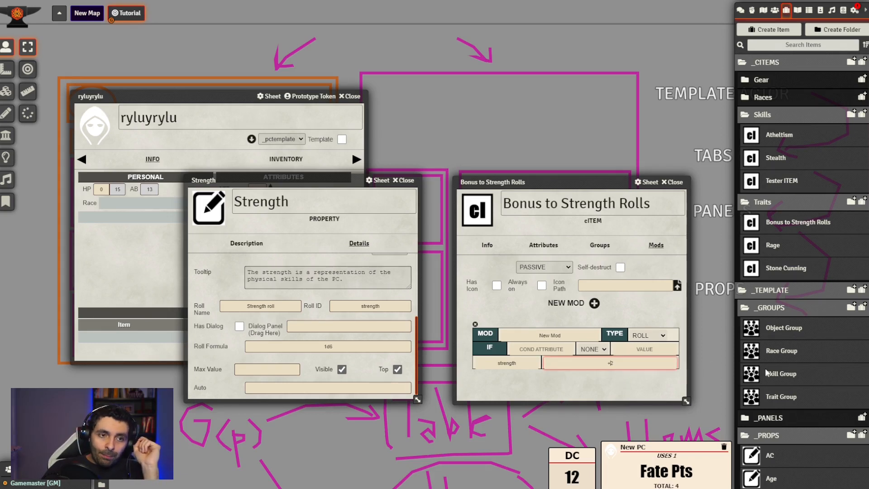
left_click(625, 387)
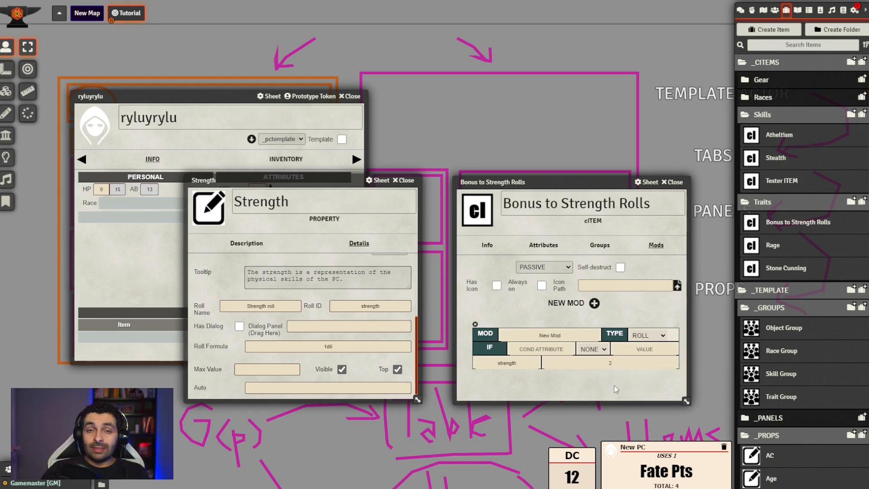
left_click(608, 364)
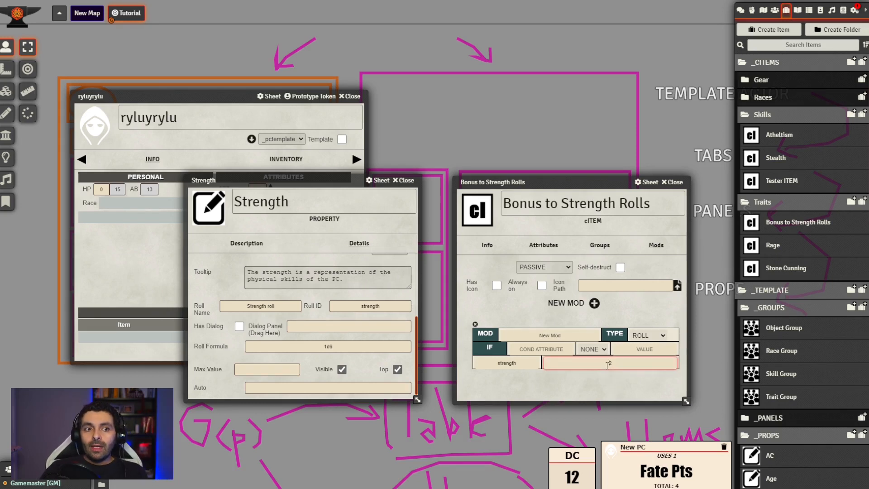
left_click(628, 397)
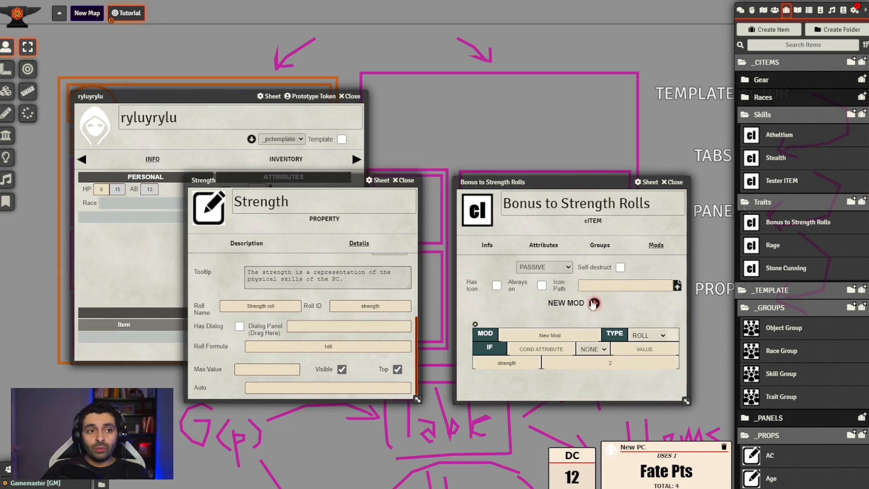
Close the trait and Strength property sheets and add Bonus to Strength Rolls to the actor's traits
left_click_drag(565, 180, 566, 131)
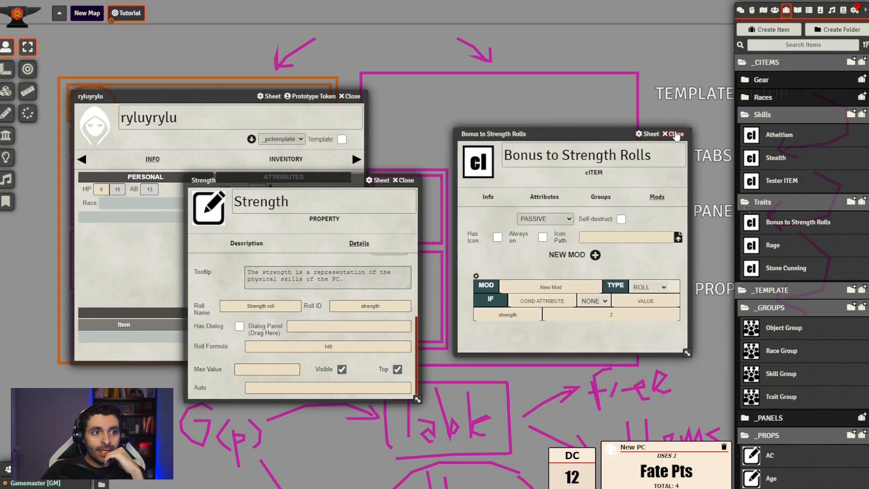
left_click(674, 134)
left_click(403, 180)
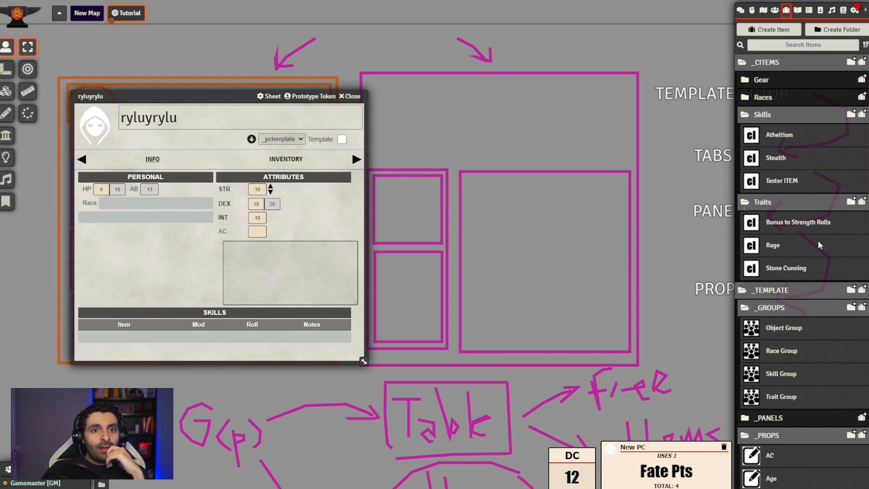
left_click_drag(798, 228, 173, 271)
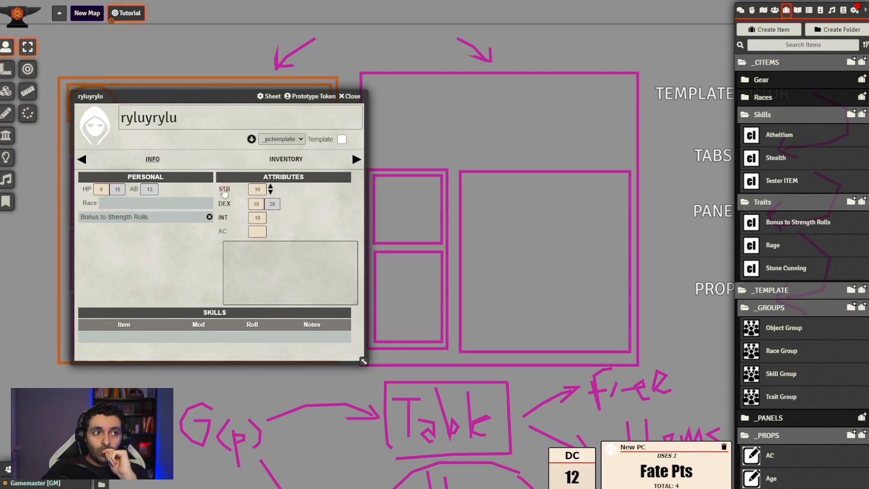
Make a Strength roll from the actor sheet and remove Bonus to Strength Rolls from the actor
left_click(224, 191)
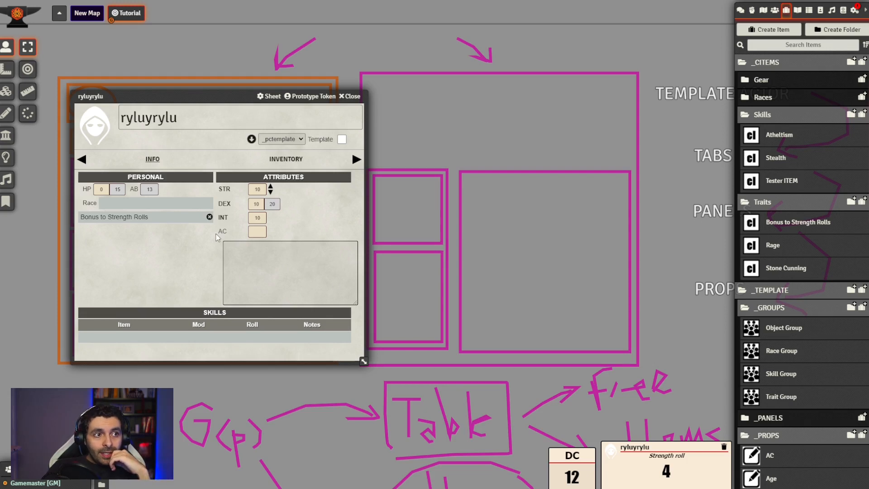
left_click(210, 218)
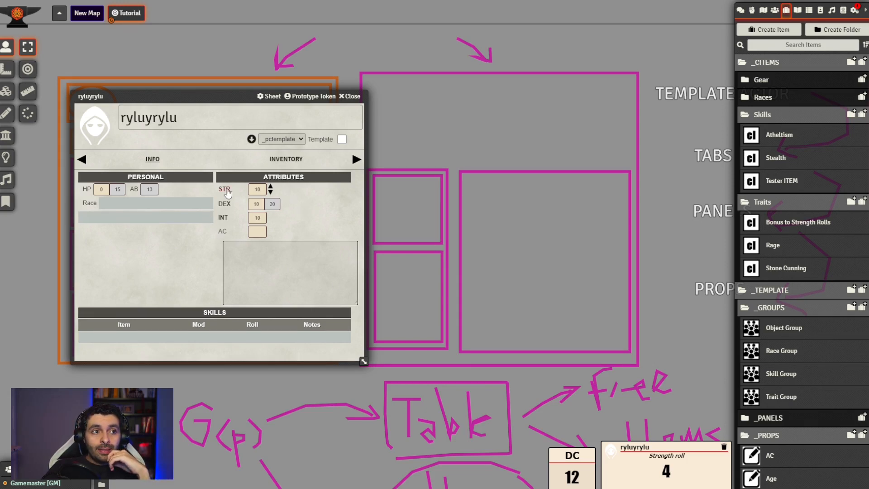
left_click(245, 205)
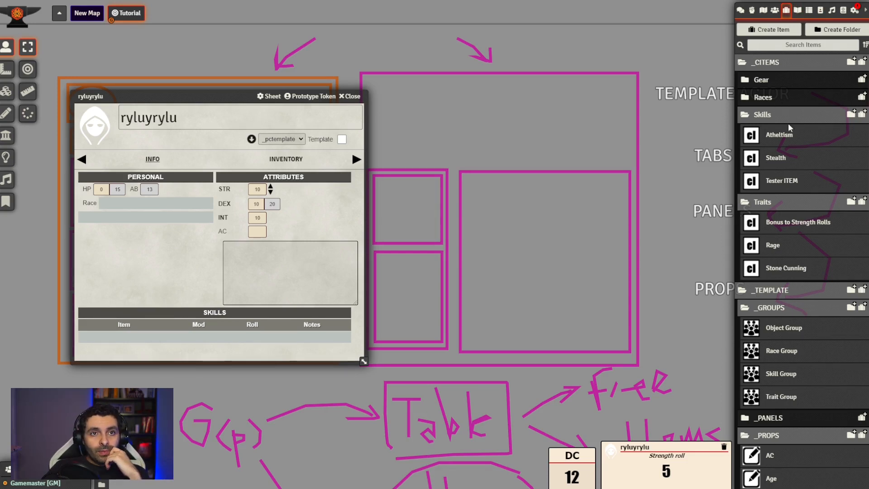
Open Tester ITEM, review the mod types available for its ITEM mod, and close the sheet
left_click(785, 181)
left_click(580, 237)
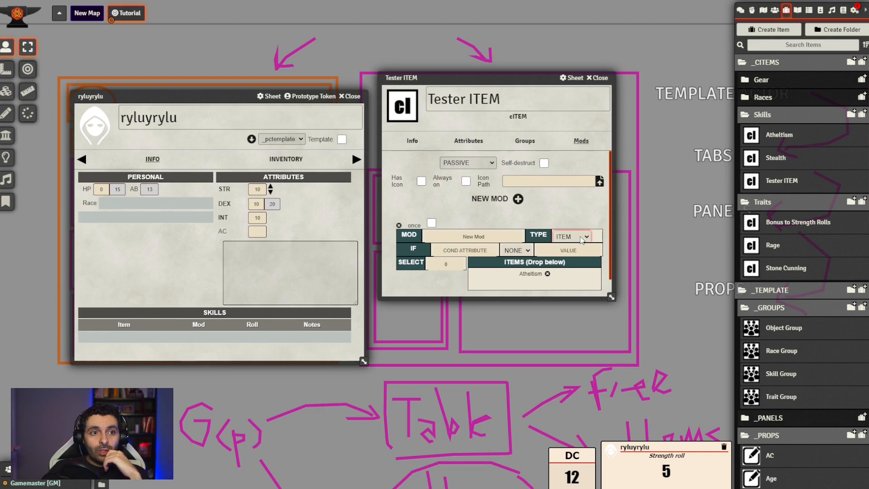
left_click(598, 78)
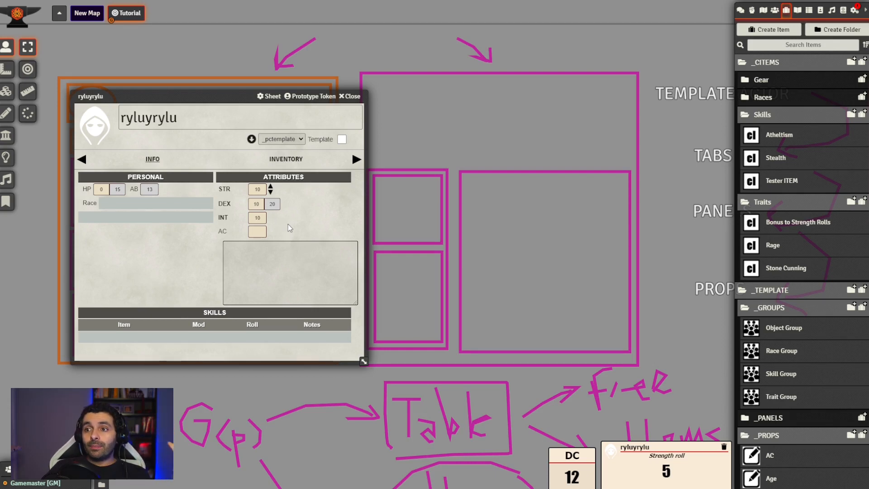
scroll(815, 348, "down", 6)
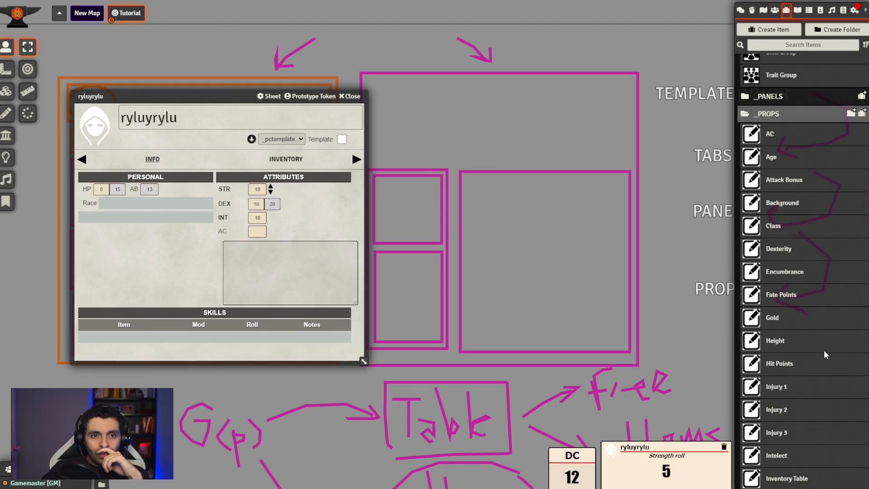
scroll(824, 349, "down", 6)
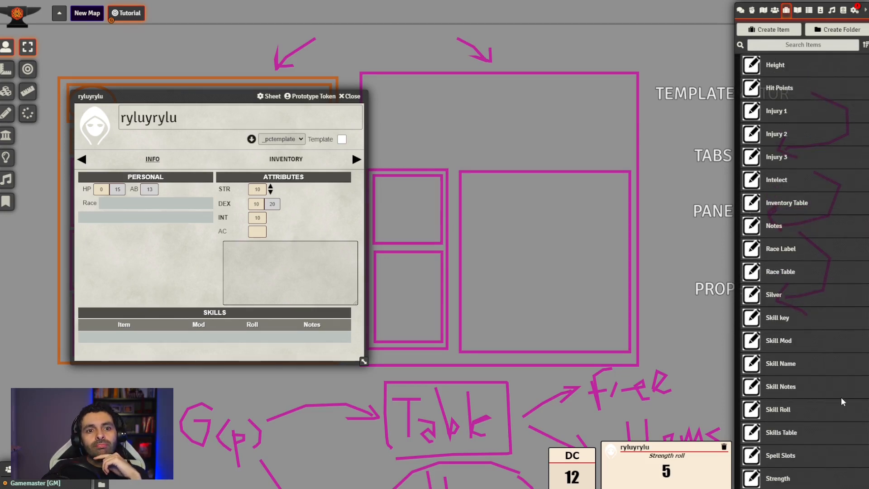
scroll(841, 402, "up", 7)
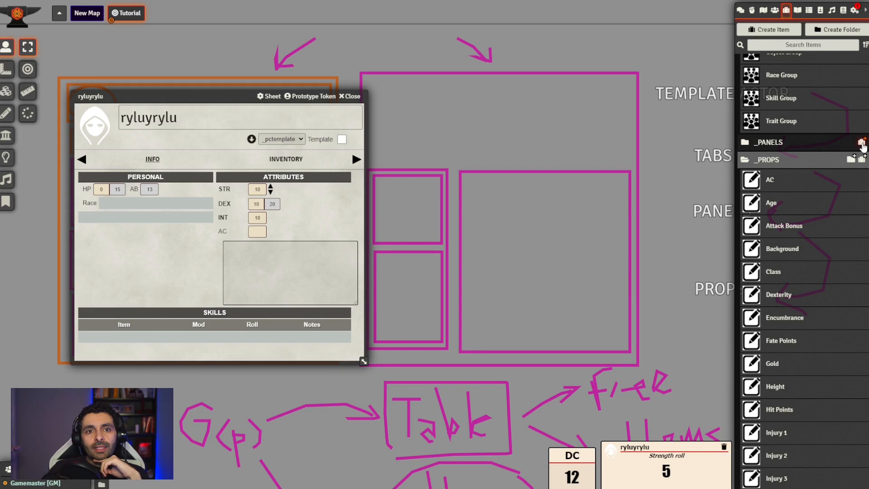
Create a property item named Test List in the _PROPS folder and move its sheet clear of the actor sheet
left_click(862, 159)
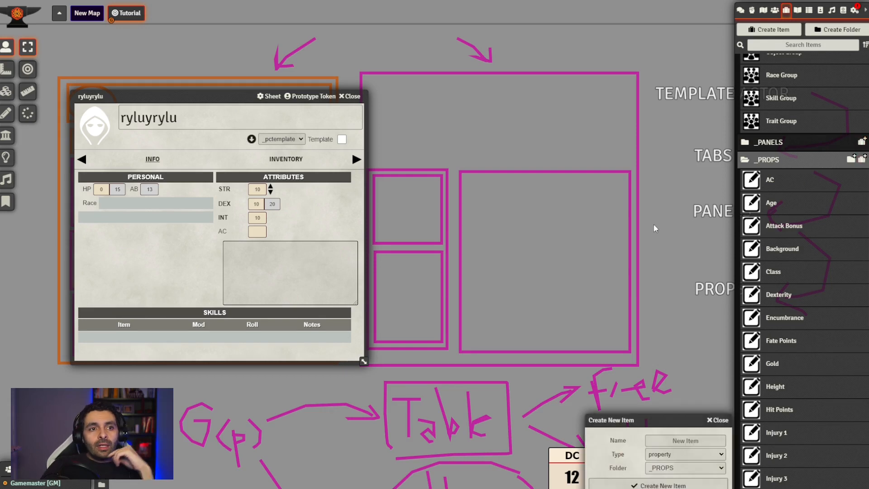
left_click(676, 439)
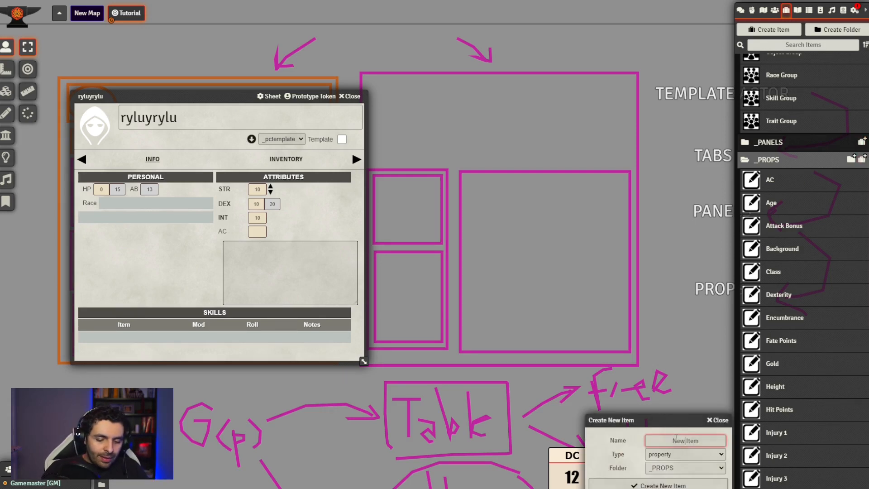
type("Test List")
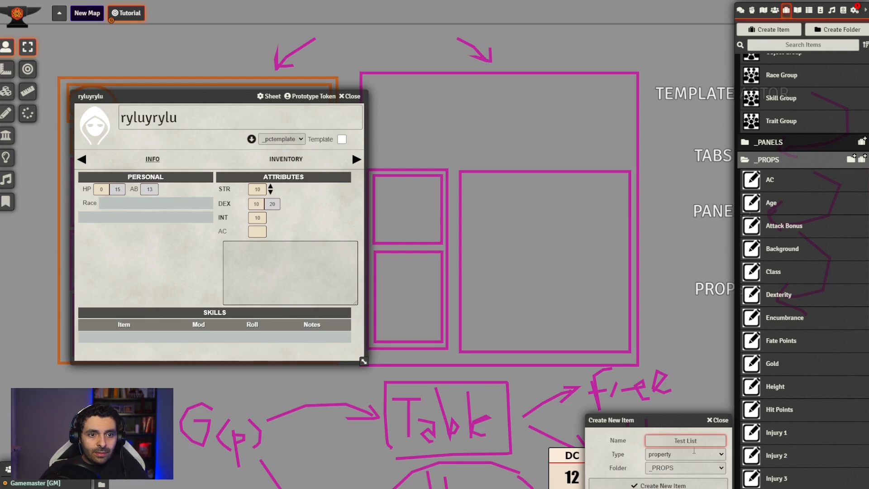
left_click(696, 485)
left_click_drag(448, 145, 538, 135)
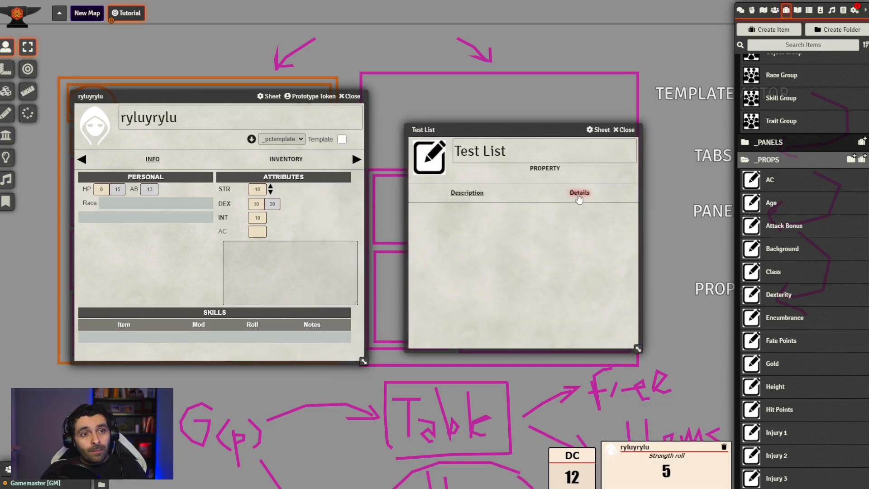
In Test List's details, set the key to testlist, the data type to list and the tag to Test List
left_click(579, 192)
left_click(488, 213)
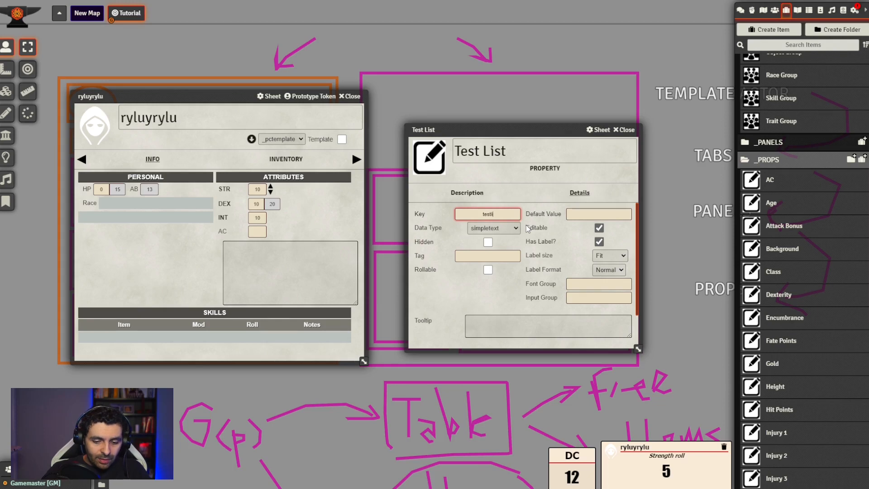
key("Tab")
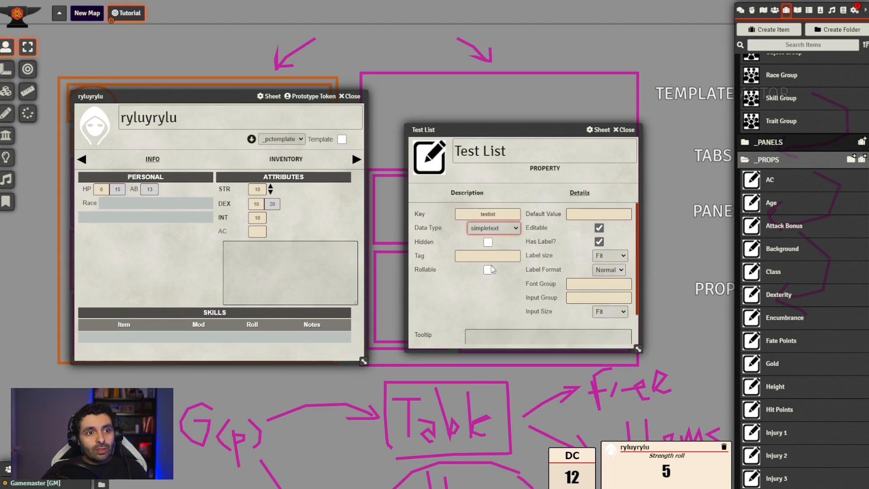
key("l")
left_click(498, 255)
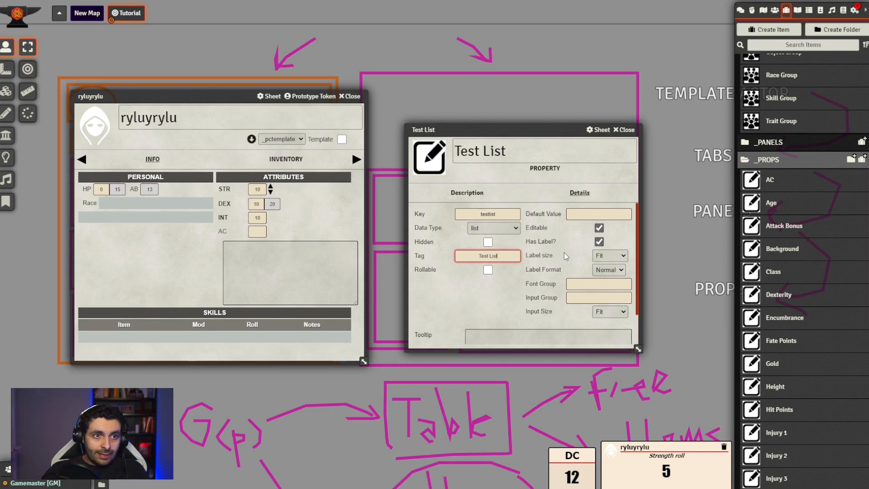
left_click(473, 299)
Enter None as both the option and the default value of Test List, and close its sheet
scroll(538, 253, "down", 1)
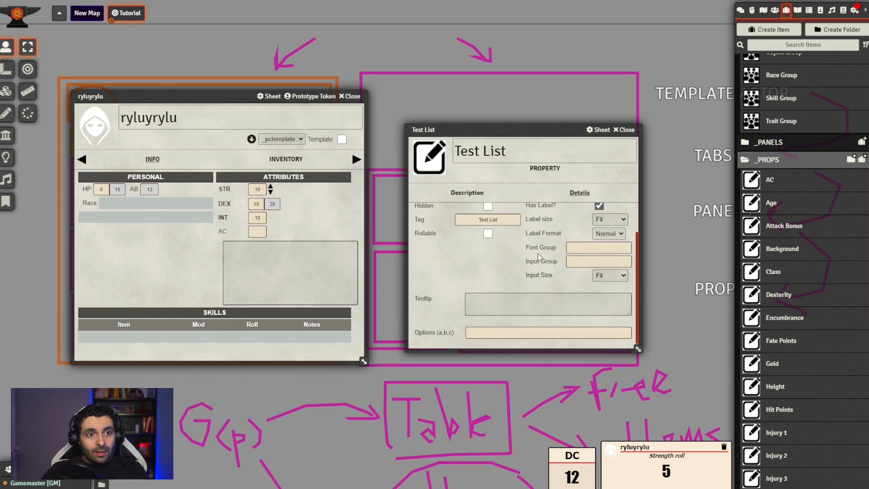
left_click(555, 336)
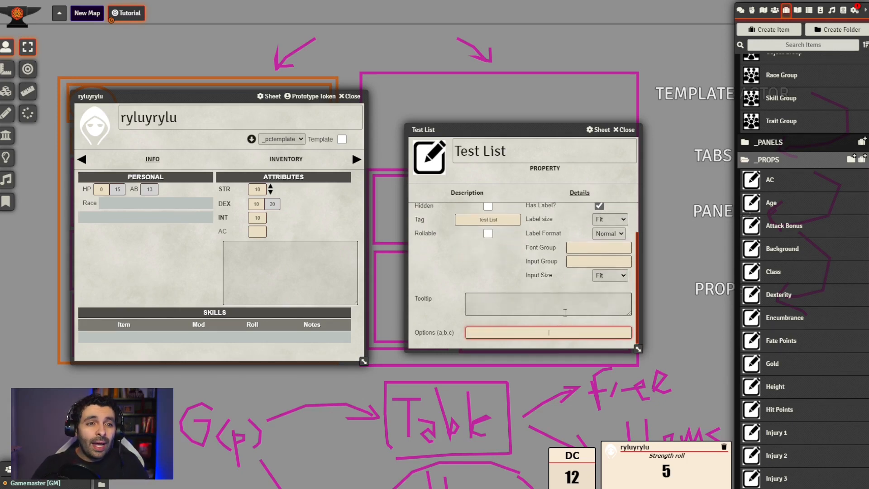
type("N")
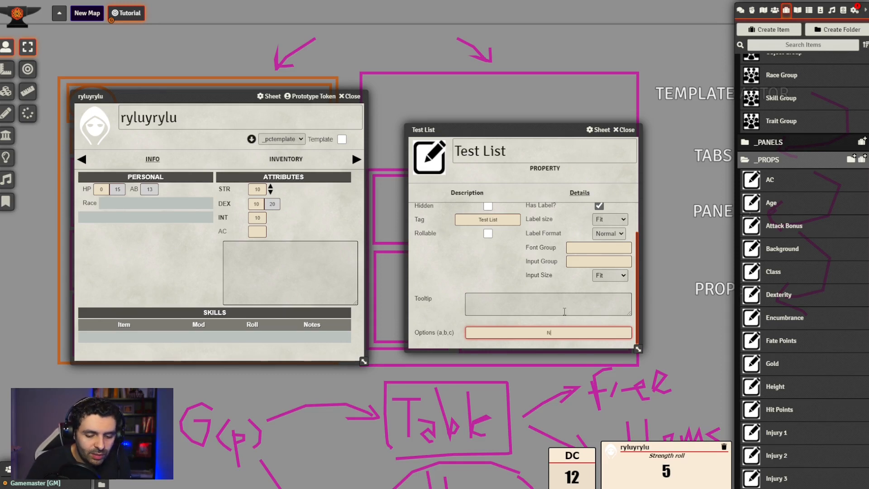
type("one")
scroll(534, 254, "up", 1)
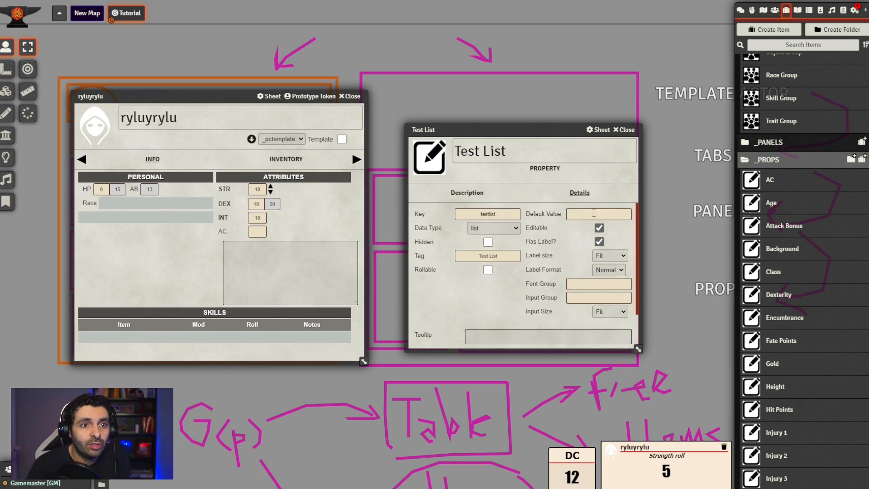
left_click(595, 214)
type("None")
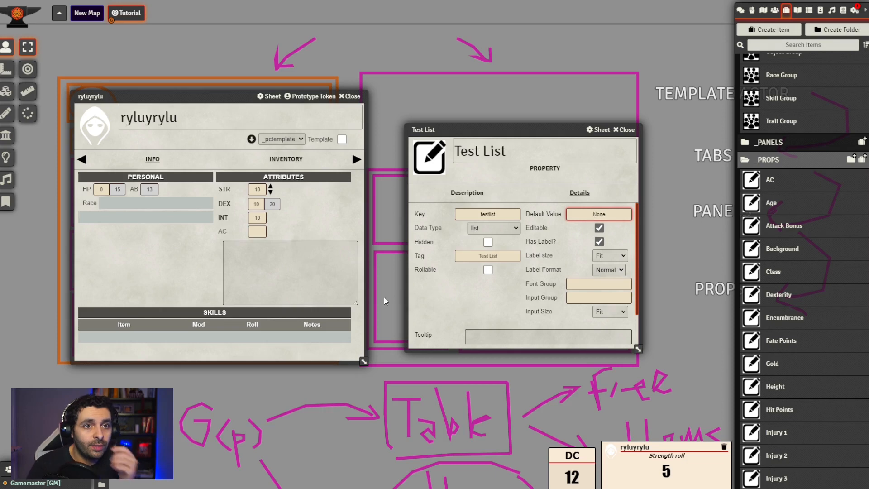
scroll(466, 301, "down", 1)
left_click(625, 130)
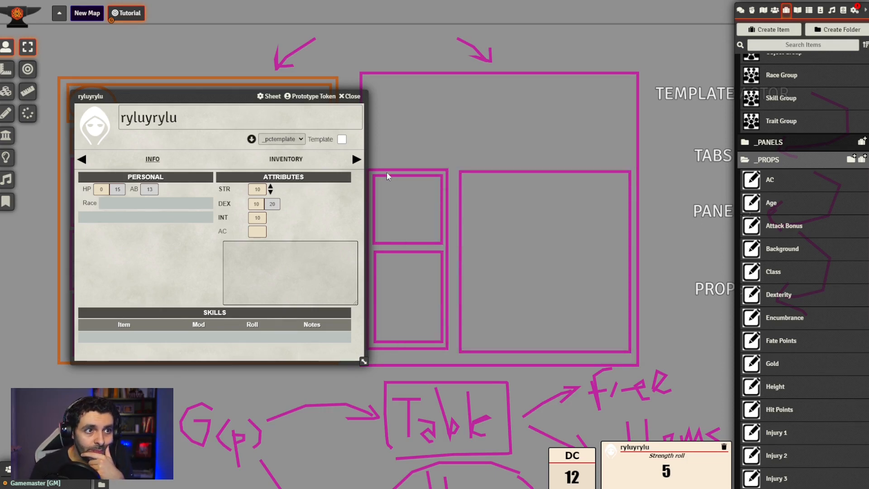
Add the Test List property to the Attributes Panel between AC and Notes, and close the panel sheet
scroll(801, 199, "up", 4)
scroll(808, 227, "up", 2)
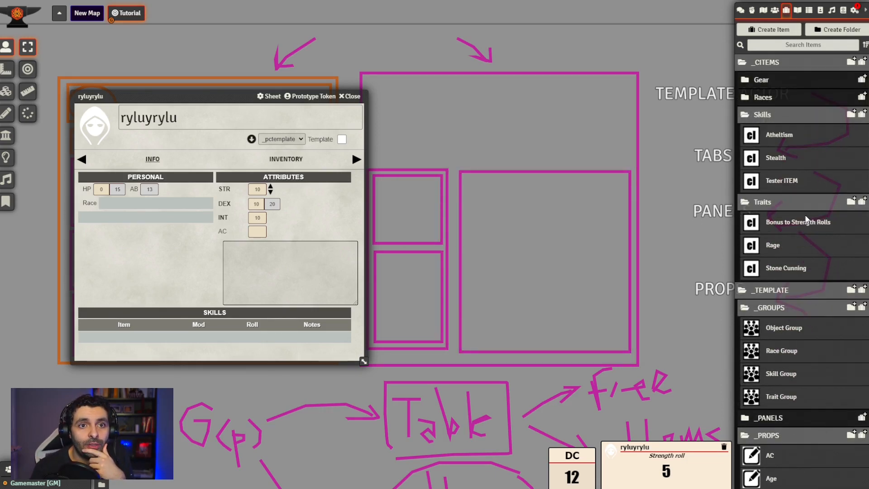
scroll(806, 219, "down", 5)
left_click(801, 187)
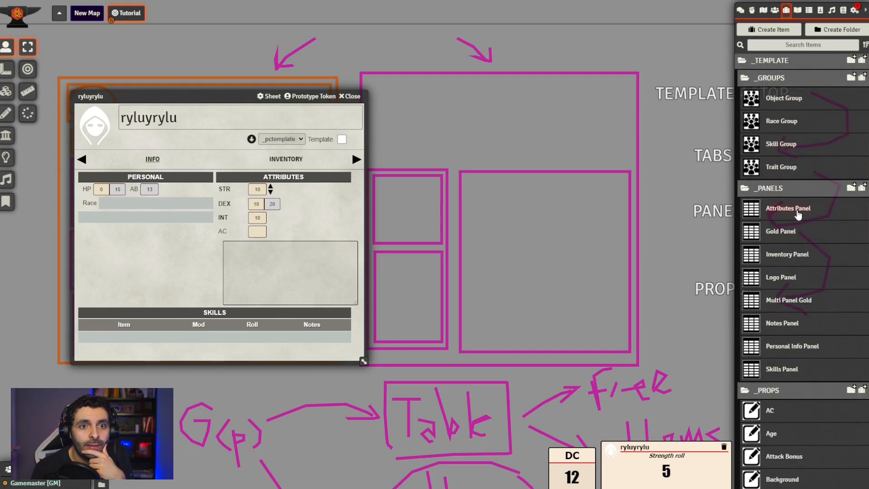
left_click(797, 210)
left_click(509, 203)
scroll(858, 290, "down", 8)
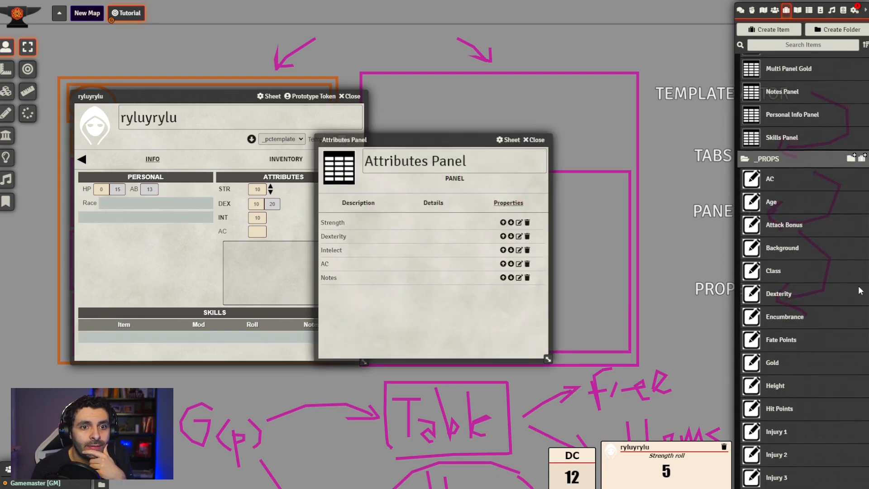
left_click_drag(482, 139, 605, 121)
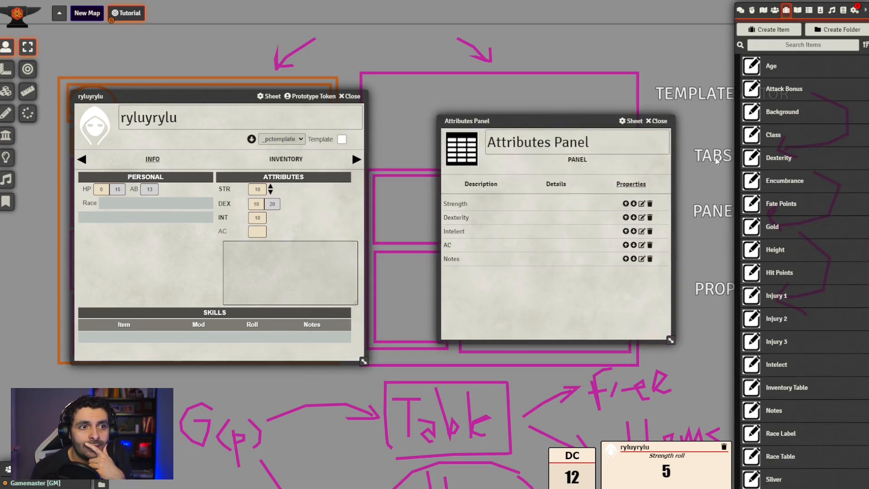
scroll(811, 249, "down", 7)
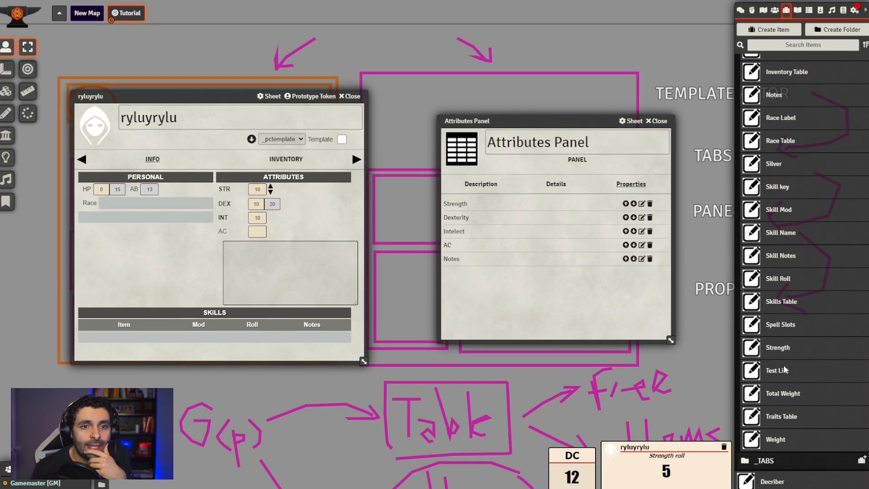
left_click_drag(785, 379, 532, 308)
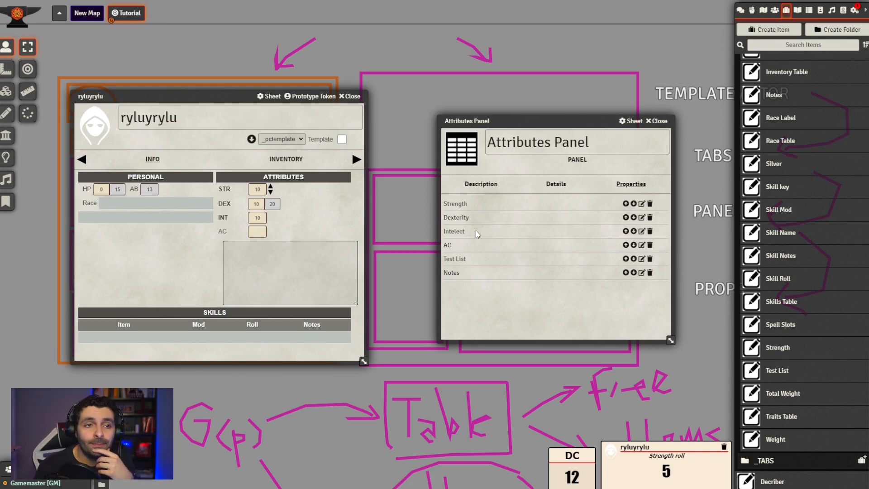
left_click(657, 121)
Open the _pctemplate actor and rebuild its sheet template
left_click(774, 10)
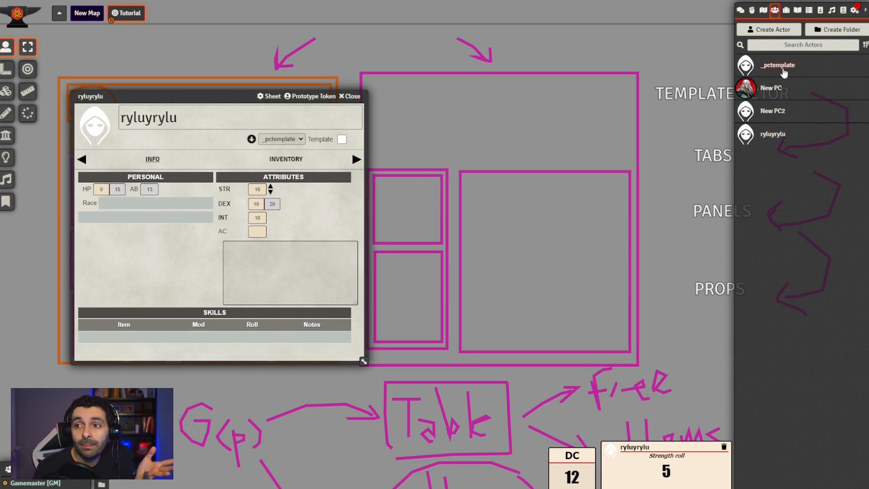
left_click(781, 67)
left_click(554, 160)
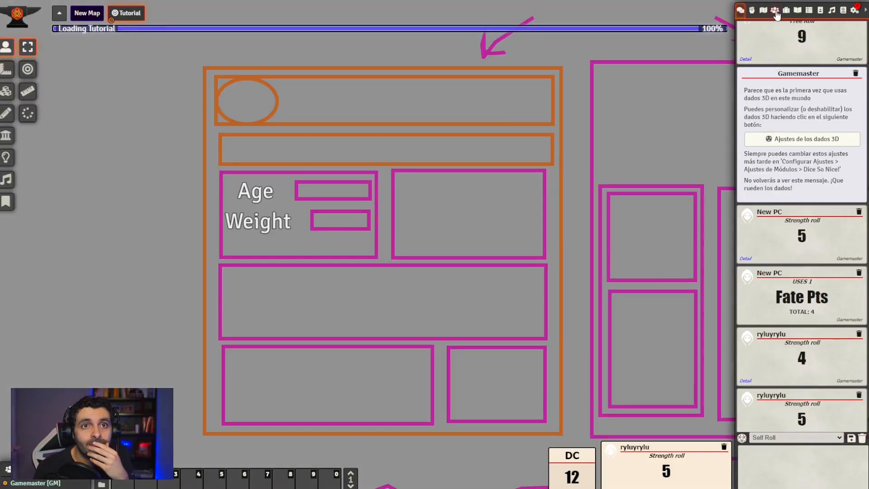
Reopen the ryluyrylu actor, reapply the _pctemplate template, and check the options in its Test List field
left_click(775, 13)
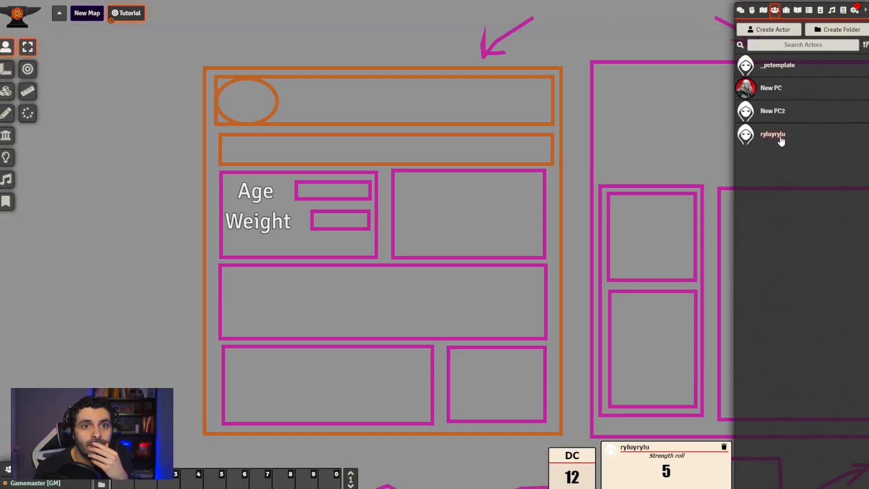
left_click(778, 136)
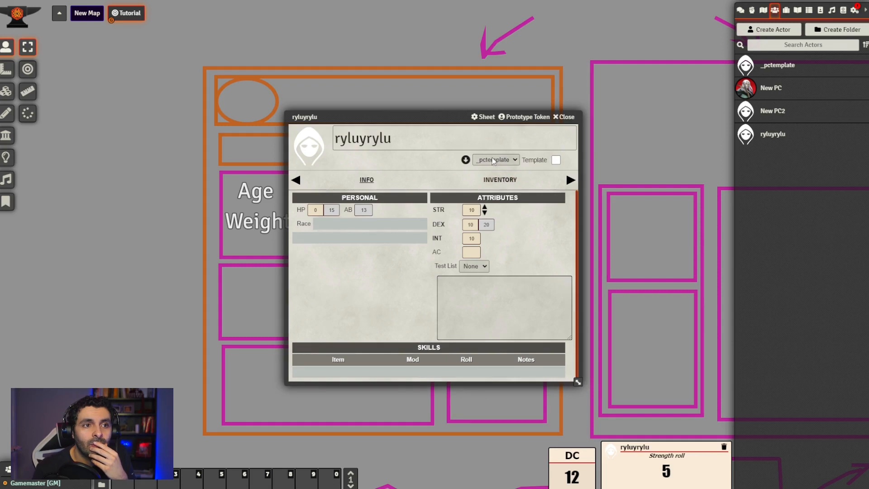
left_click(466, 160)
left_click_drag(438, 117, 303, 133)
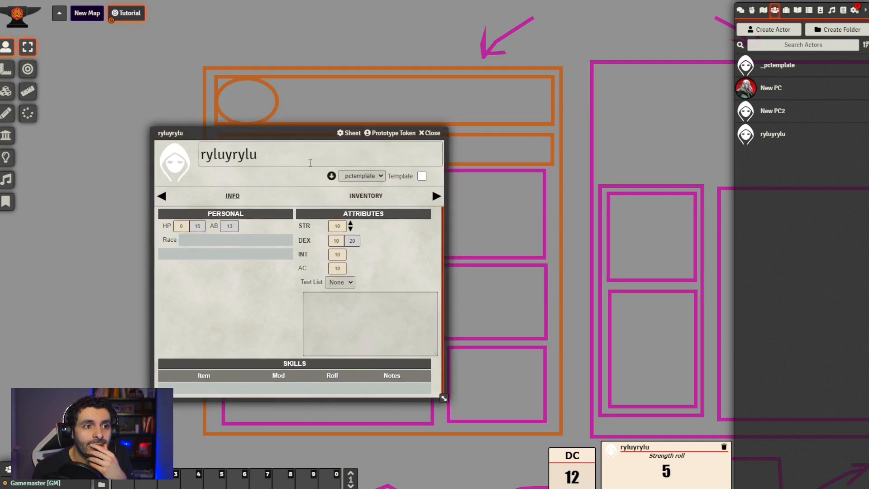
left_click(339, 282)
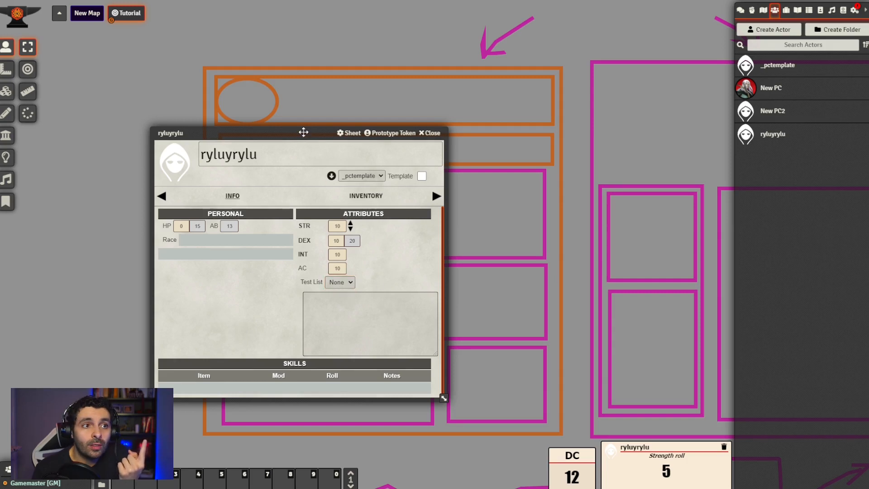
left_click_drag(303, 131, 275, 120)
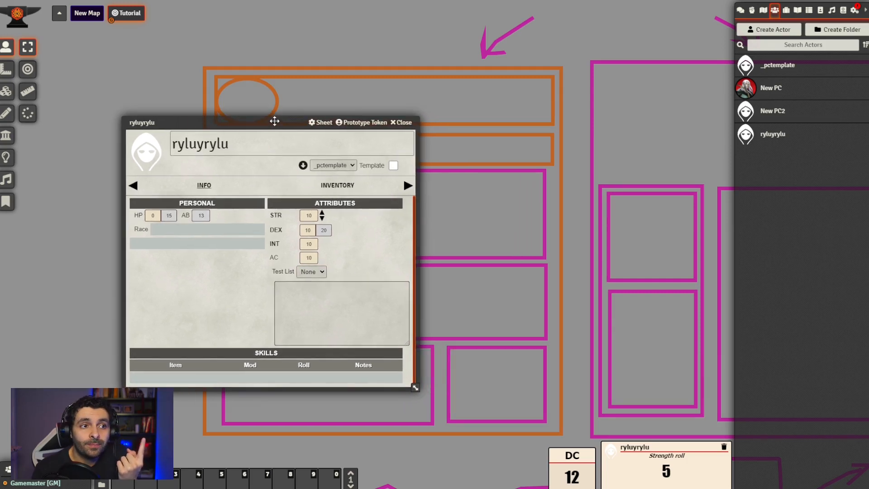
Create a cItem named Test List Editor in the Traits folder under _CITEMS
left_click(788, 10)
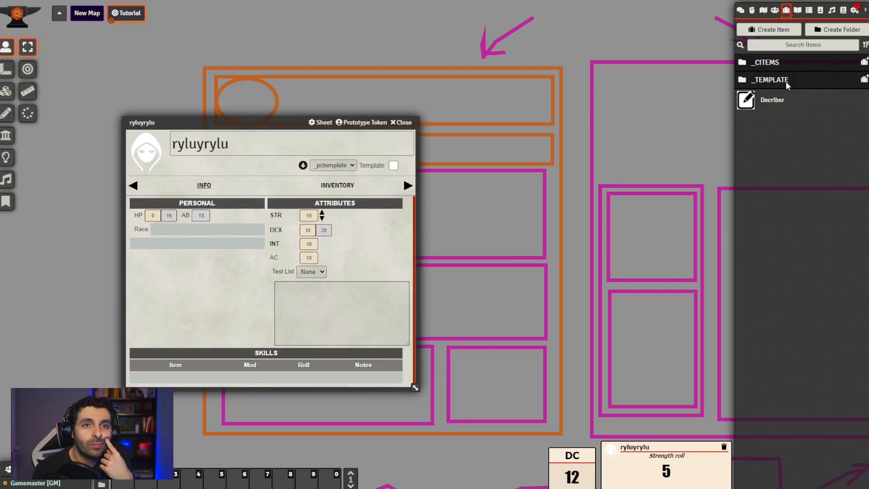
left_click(769, 63)
left_click(772, 136)
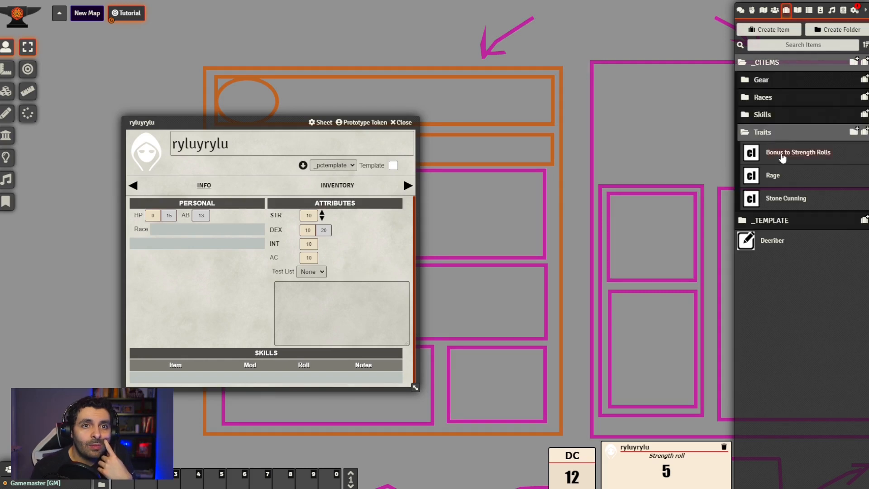
left_click(857, 135)
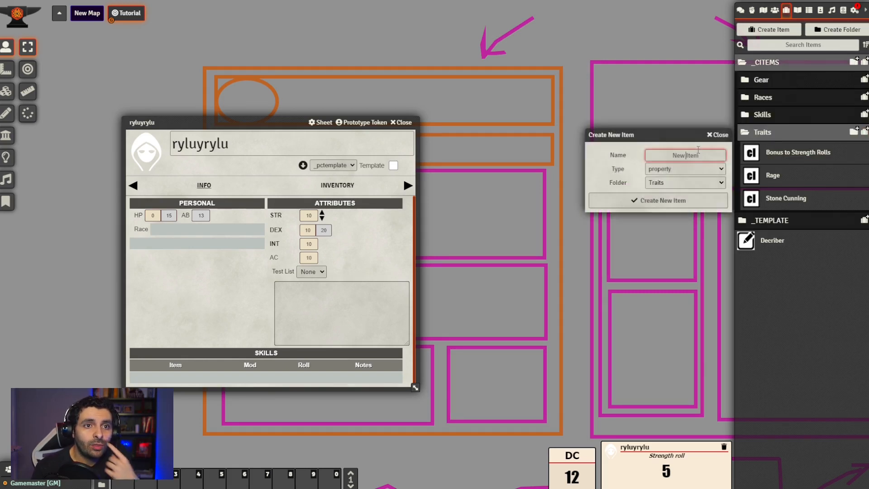
type("T")
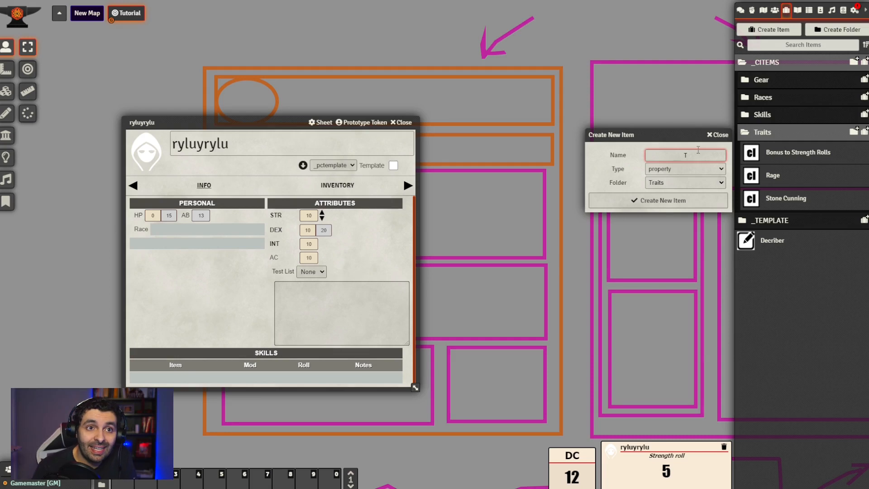
type("est List Editor")
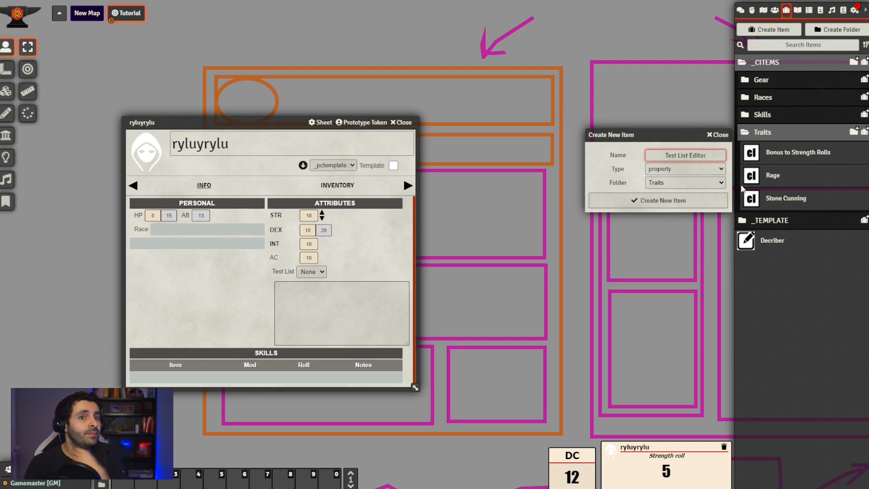
left_click(715, 170)
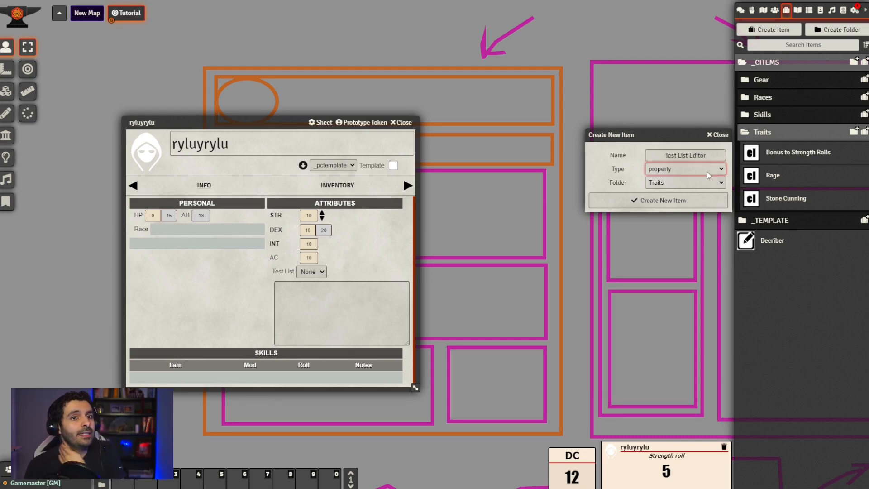
left_click(663, 214)
left_click(664, 201)
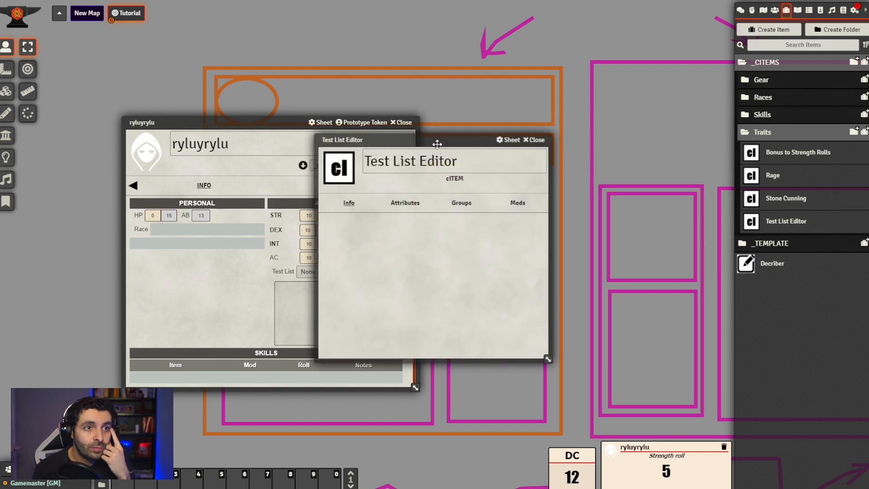
Assign the Trait Group from the _GROUPS folder to the Test List Editor cItem
left_click(584, 191)
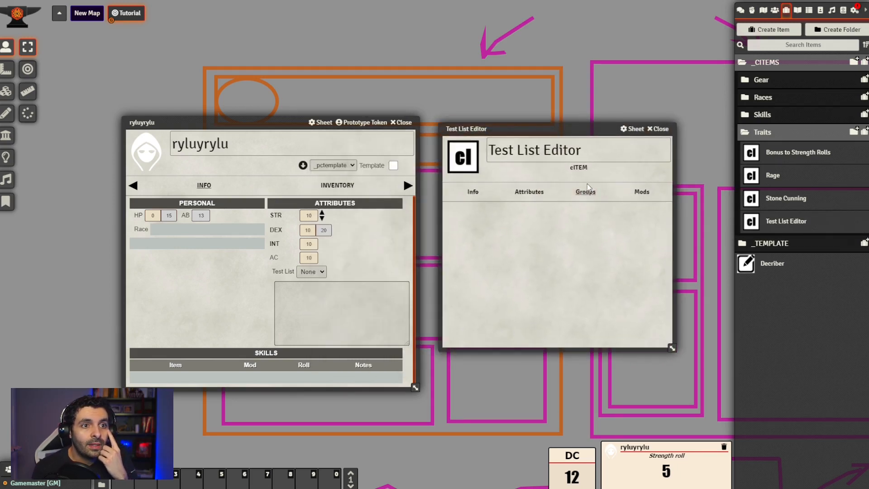
left_click(793, 251)
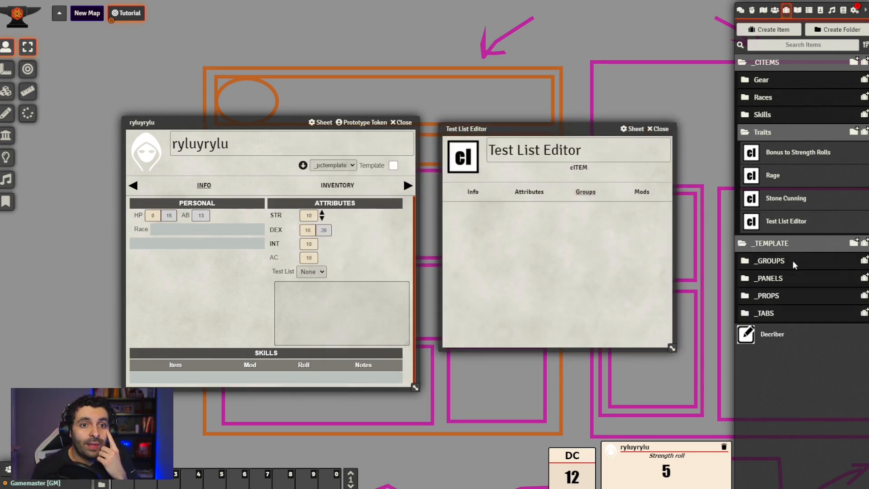
left_click(794, 262)
left_click_drag(781, 350, 554, 269)
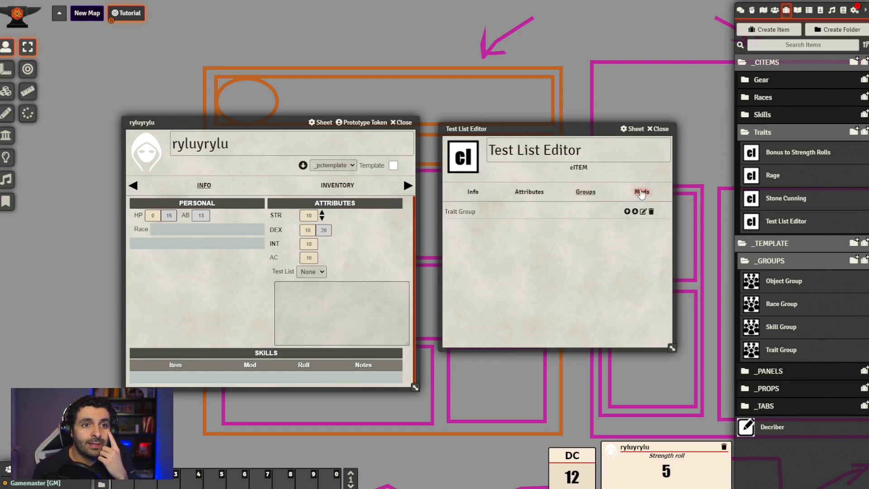
Add a mod of type LIST to the Test List Editor cItem, using INCLUDE mode
left_click(641, 192)
left_click(580, 250)
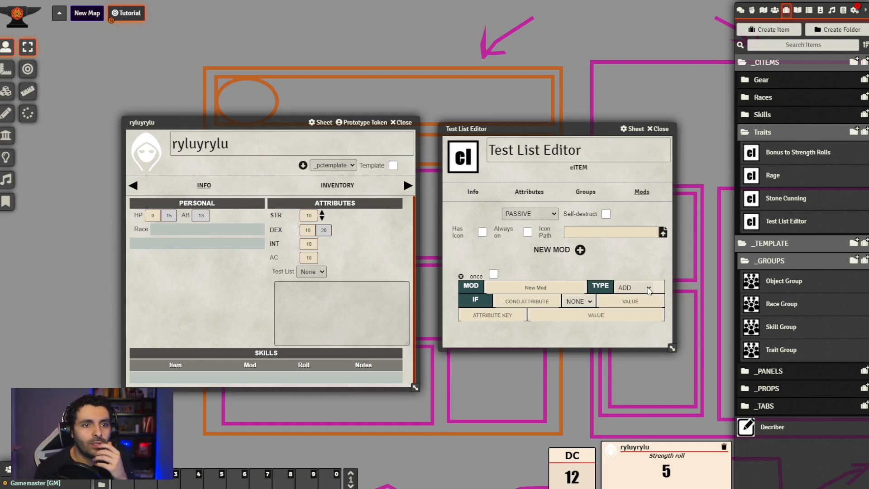
left_click(648, 288)
left_click(634, 337)
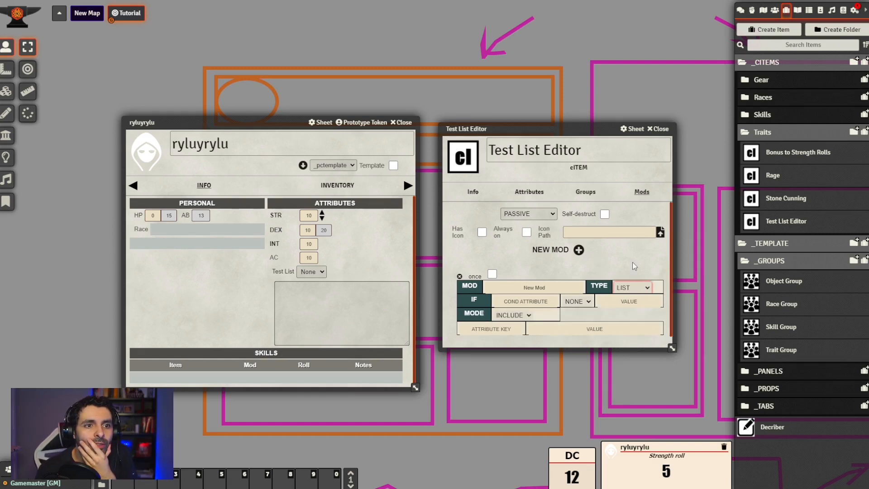
scroll(636, 253, "down", 1)
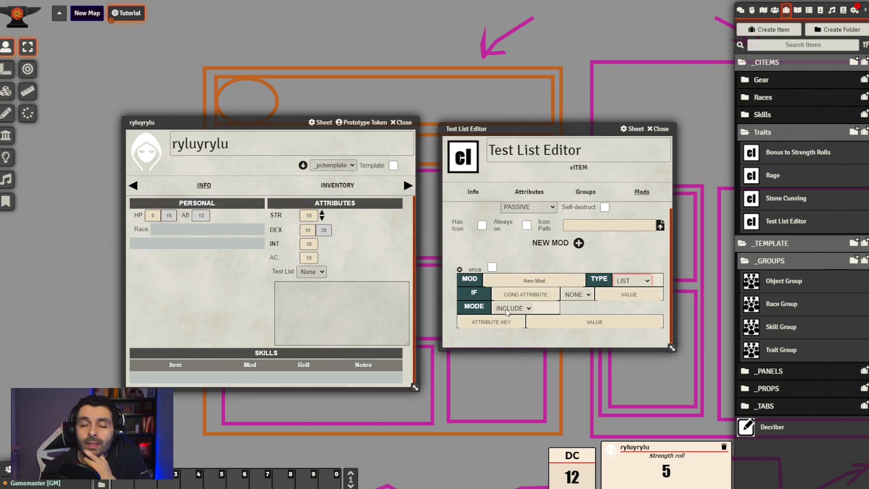
left_click(530, 309)
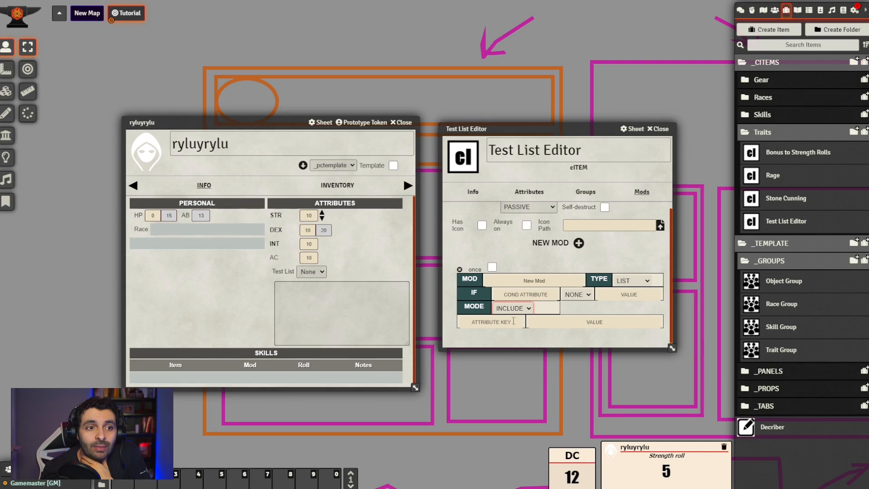
Set the LIST mod's attribute key to testlist and its value to Value_A, and close the cItem sheet
left_click(500, 322)
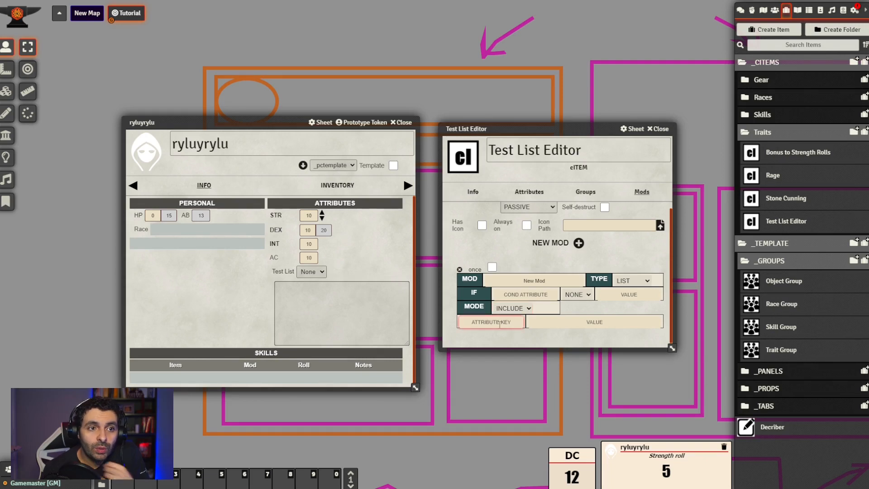
type("testlist")
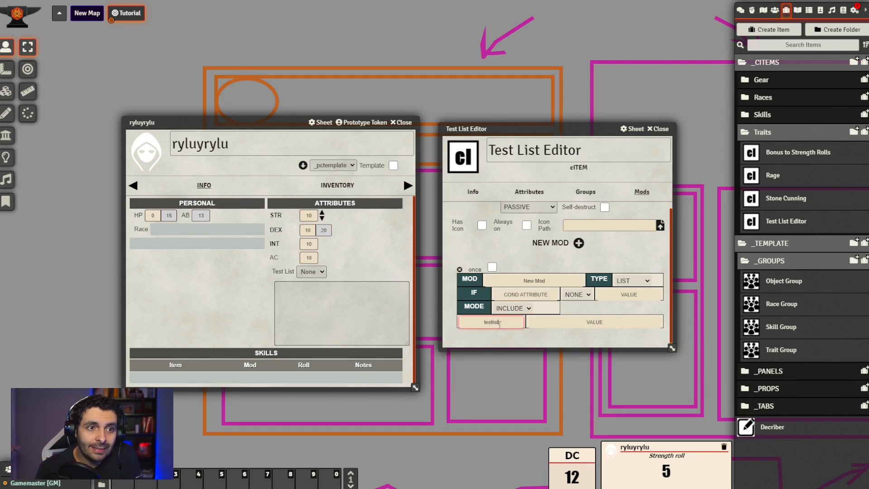
left_click(616, 322)
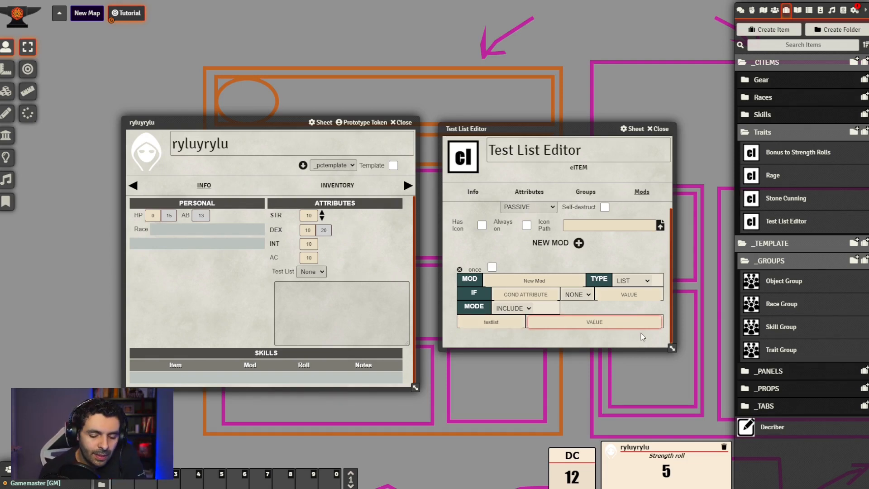
type("Tes")
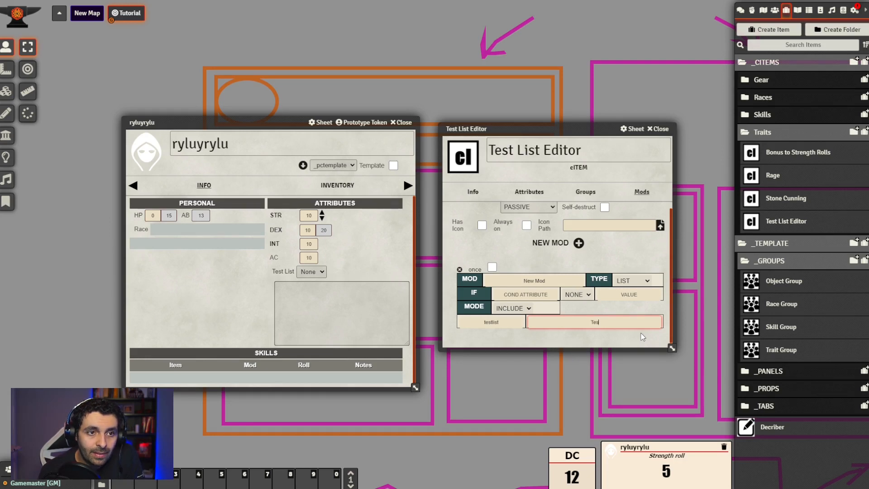
type("t Value")
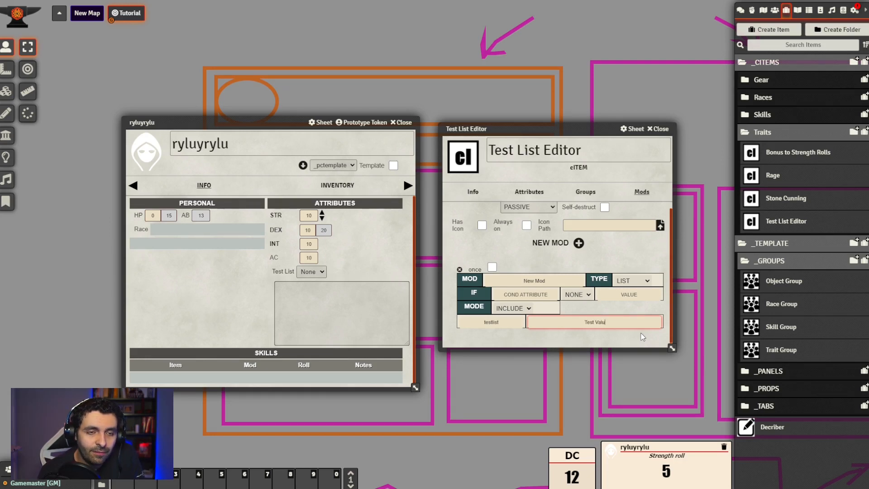
key("BackSpace")
key("BackSpace")
key("BackSpace")
key("BackSpace")
key("BackSpace")
key("BackSpace")
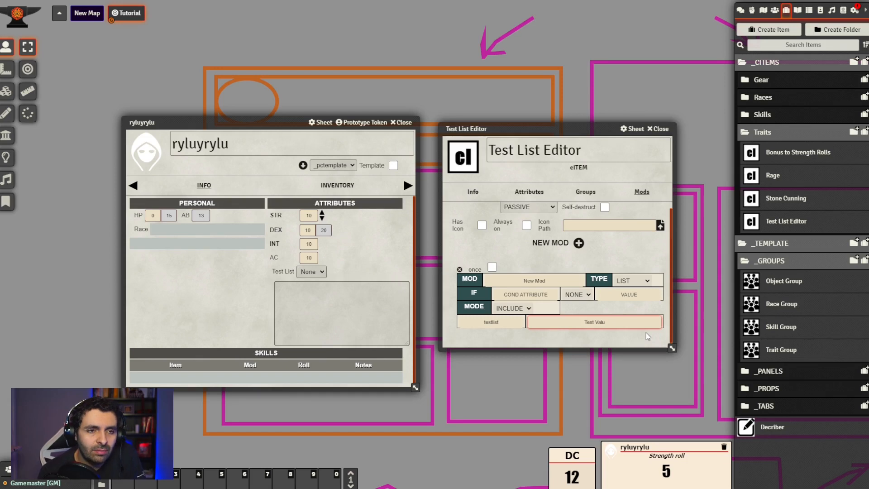
key("BackSpace")
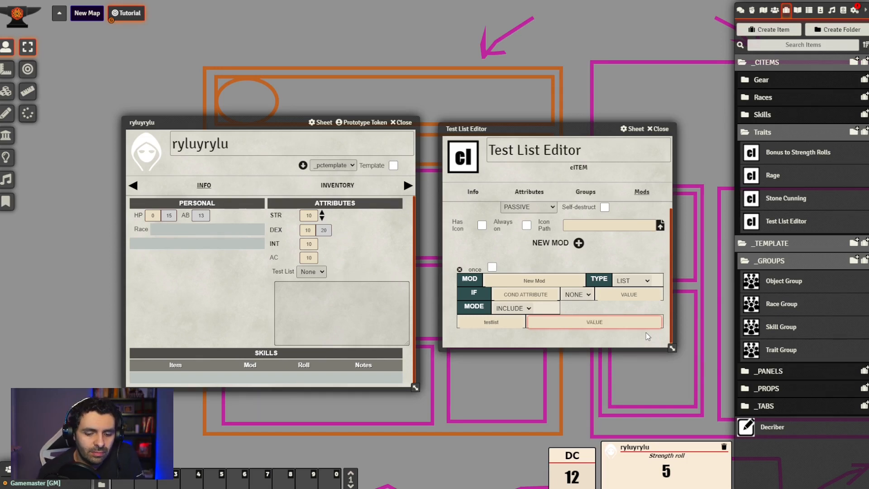
type("Value_A")
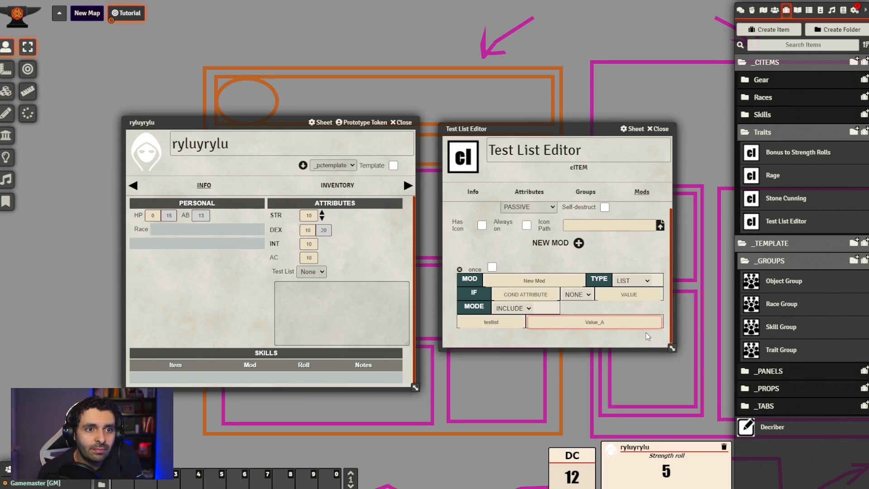
left_click(644, 336)
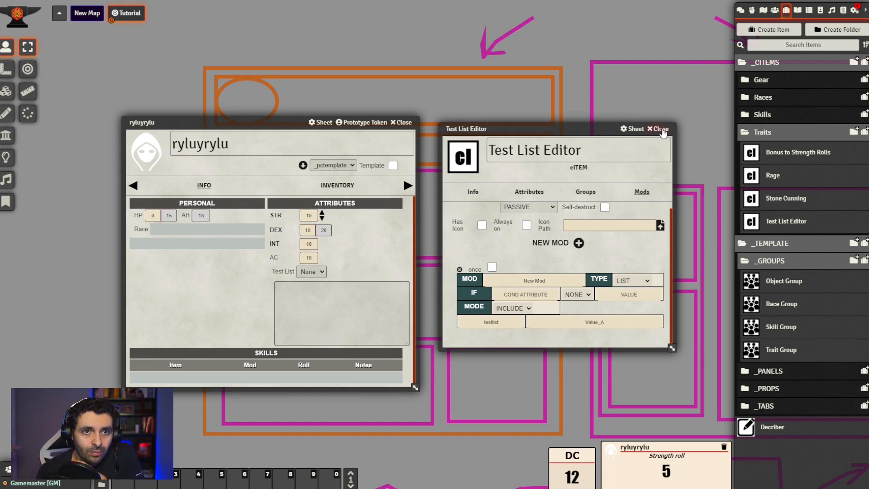
left_click(661, 130)
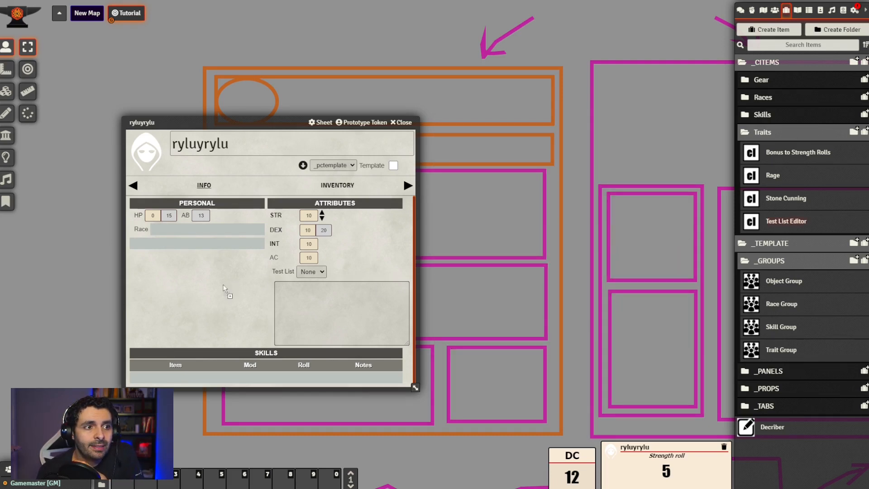
Add the Test List Editor trait to the ryluyrylu actor and remove it again
left_click_drag(225, 290, 207, 299)
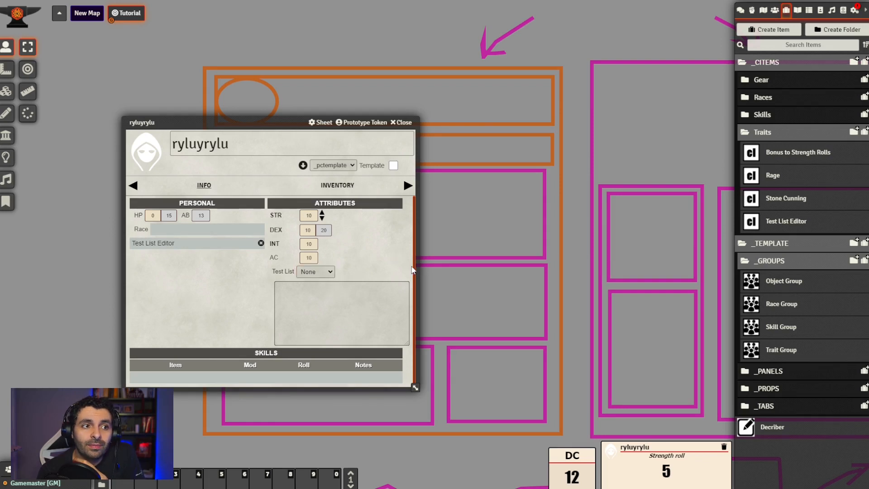
left_click(261, 243)
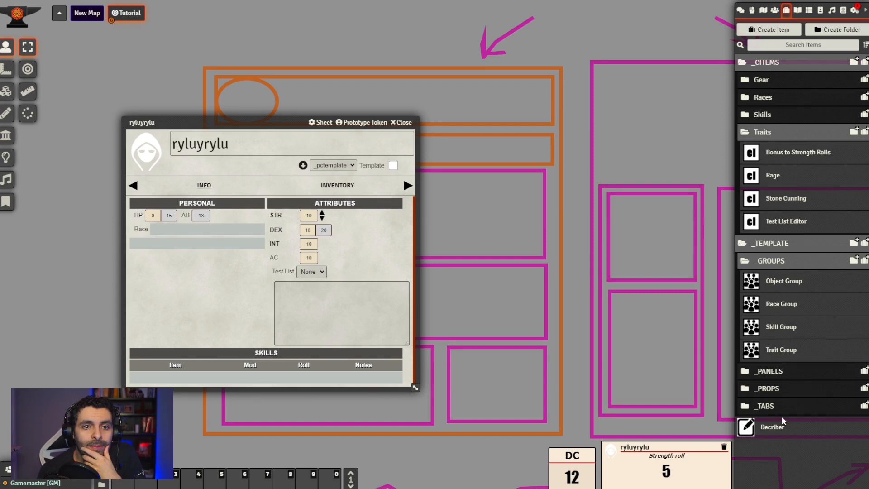
Extend the Test List property's options to None,Value_C and close the property sheet
left_click(769, 388)
scroll(796, 389, "down", 12)
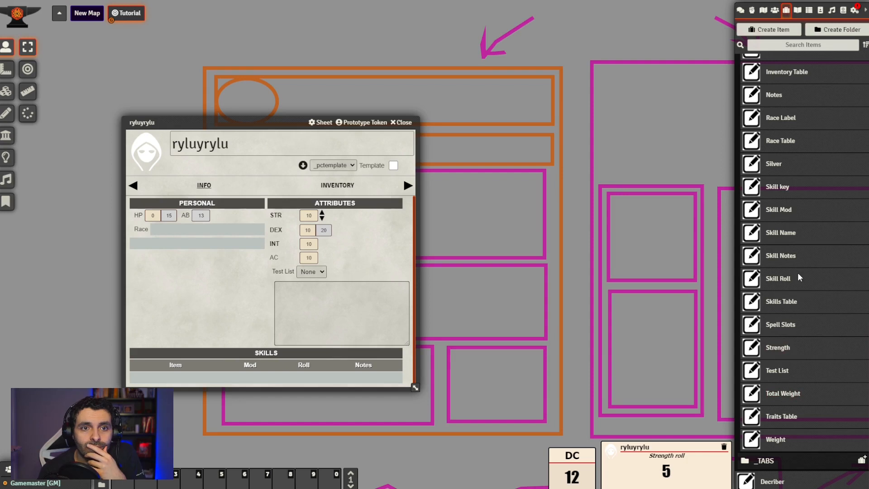
left_click(779, 372)
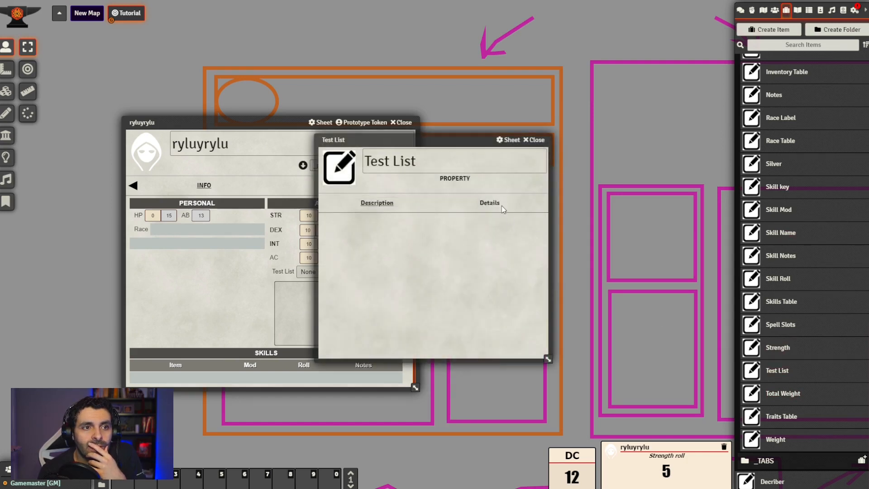
left_click(502, 207)
scroll(479, 288, "down", 2)
left_click(488, 343)
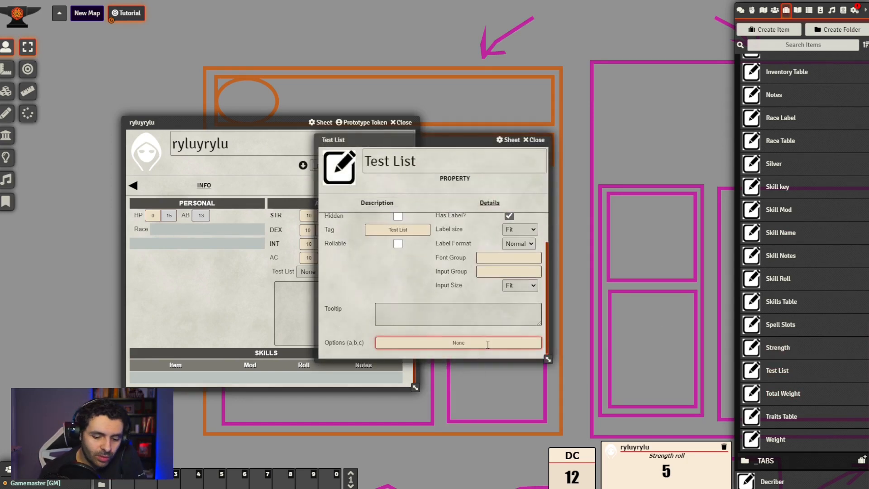
type(",Value")
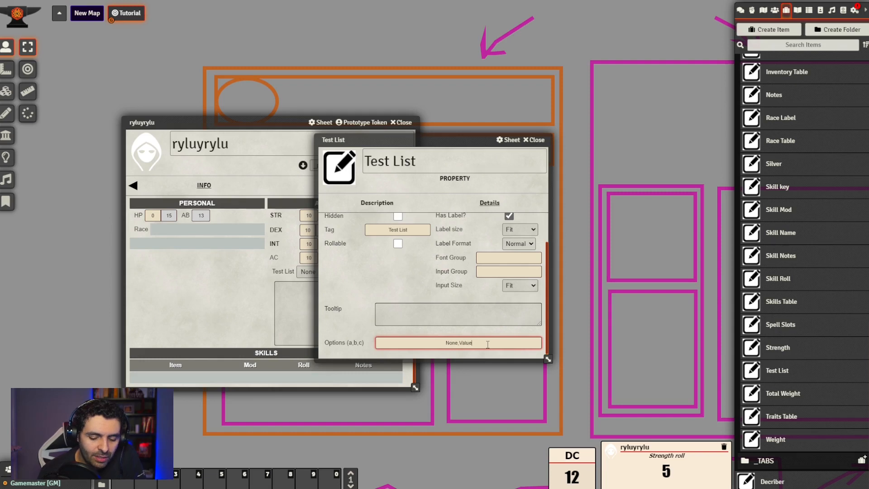
type("_C")
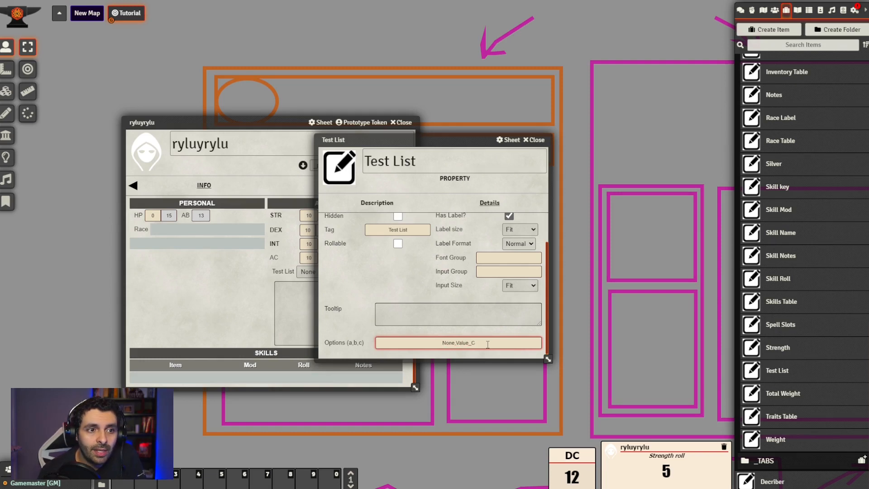
left_click(534, 140)
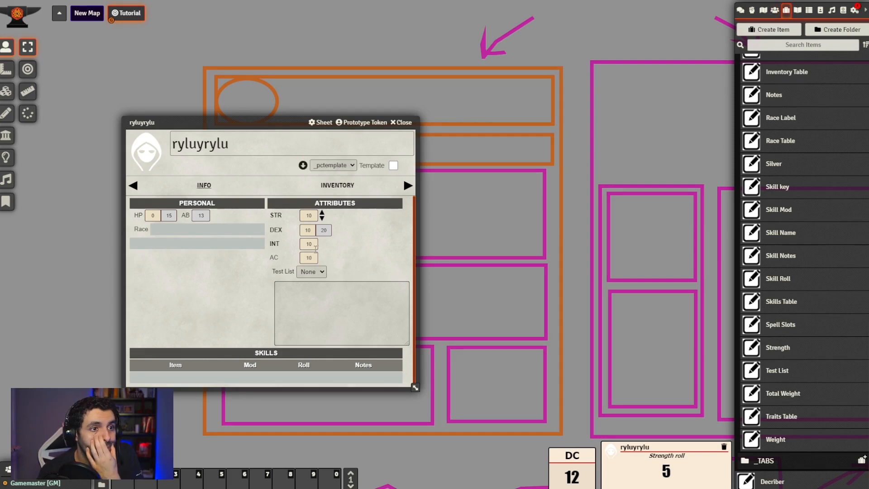
Rebuild the _pctemplate actor's sheet and reopen the ryluyrylu actor
left_click(775, 10)
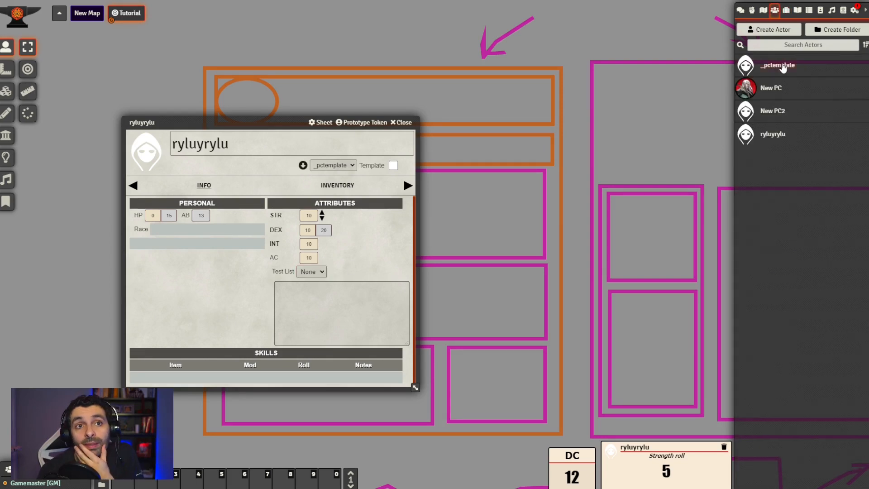
left_click(782, 67)
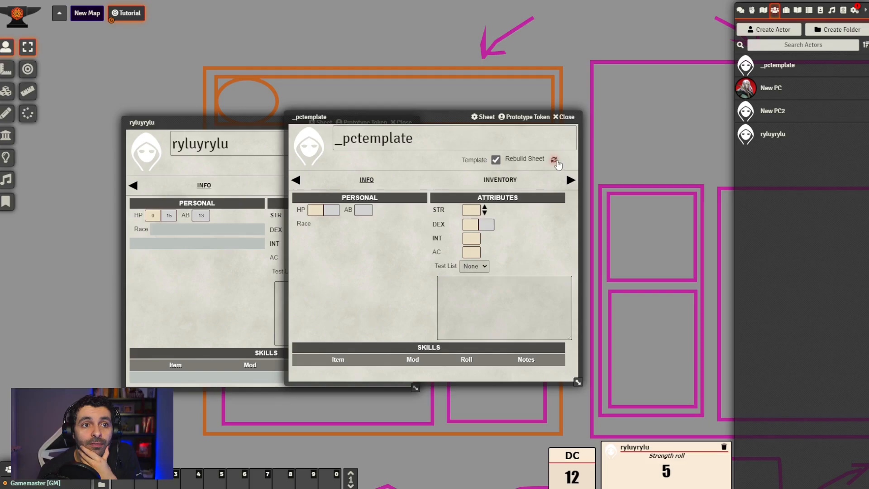
left_click(555, 161)
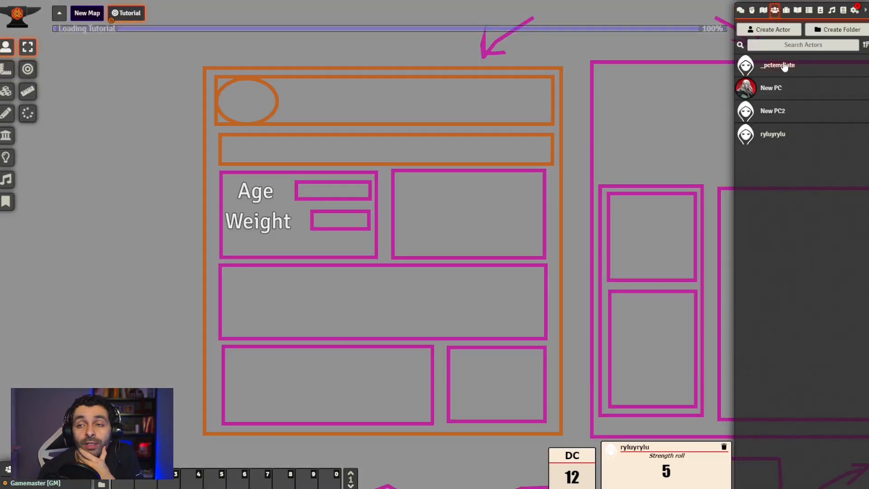
left_click(785, 67)
left_click(562, 116)
left_click(755, 141)
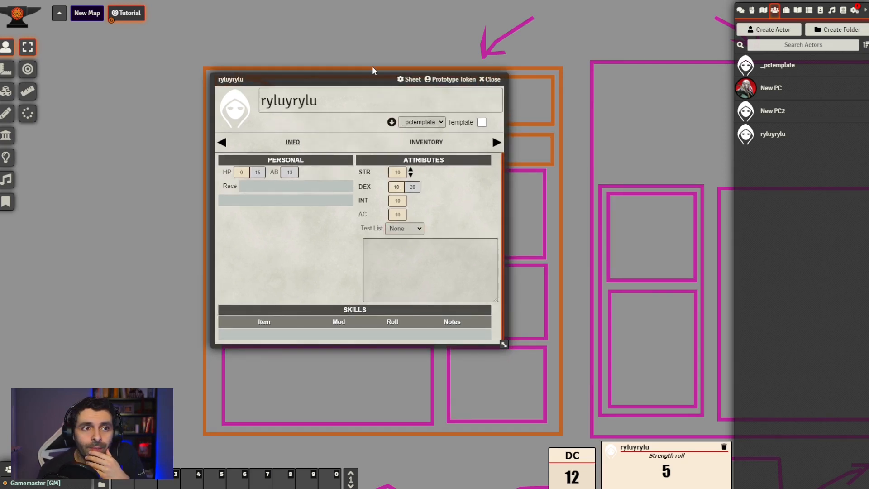
left_click_drag(372, 70, 305, 70)
Change the Test List Editor trait's LIST mod to use the value Value_C in REMOVE mode
left_click(786, 10)
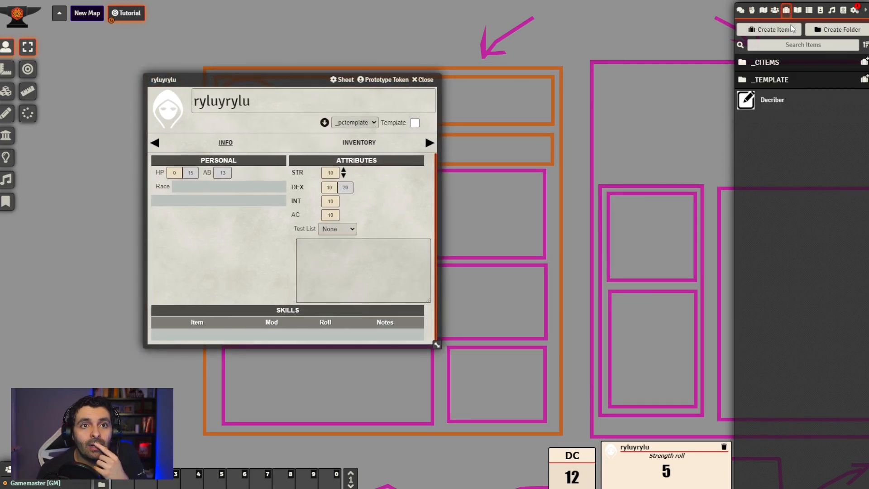
left_click(785, 62)
left_click(779, 134)
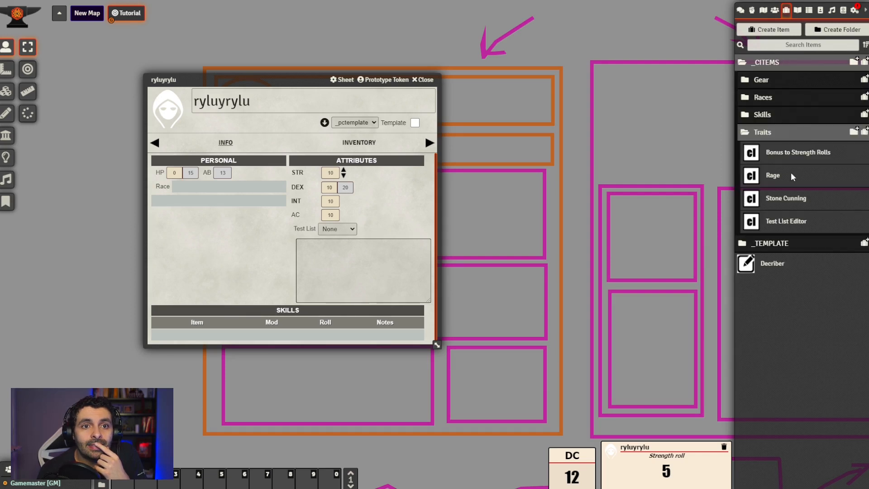
left_click(788, 222)
left_click_drag(449, 140, 576, 127)
left_click(645, 190)
scroll(520, 310, "down", 1)
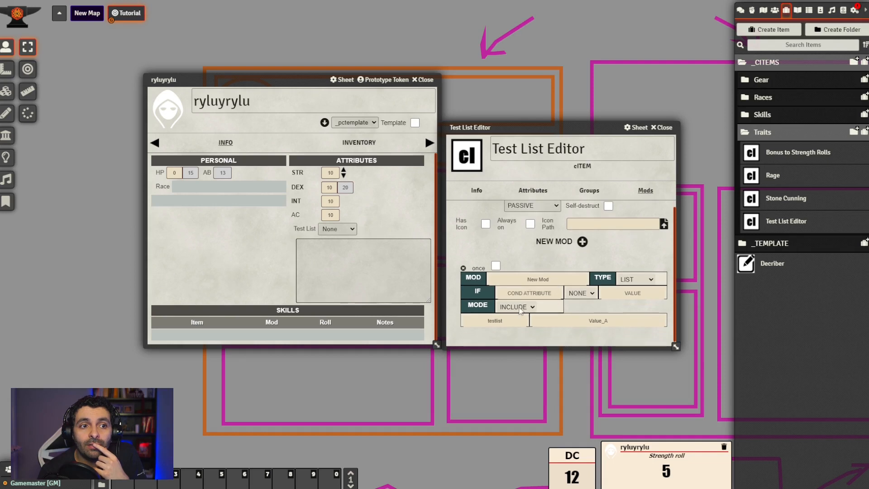
left_click(614, 319)
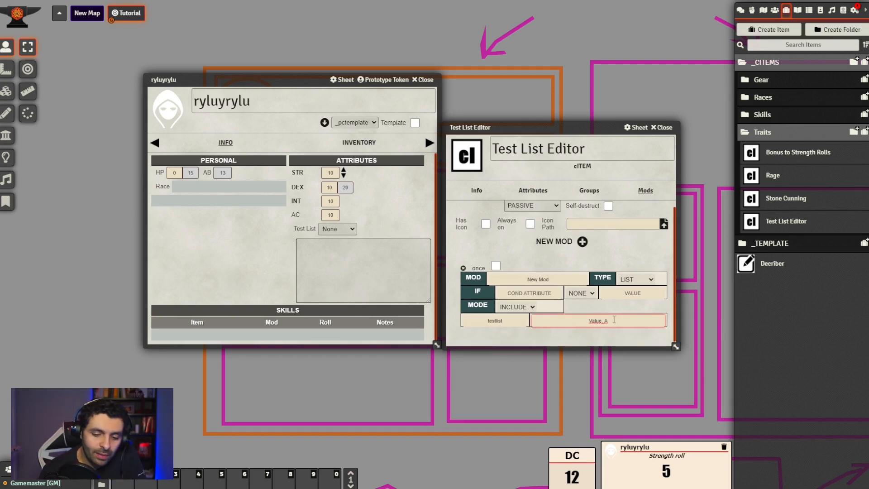
key("BackSpace")
type("C")
left_click(590, 308)
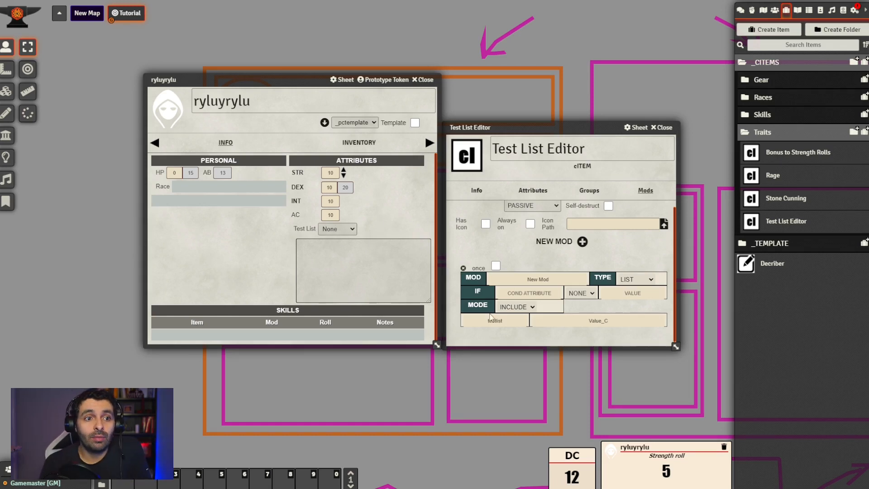
left_click(518, 310)
left_click(520, 326)
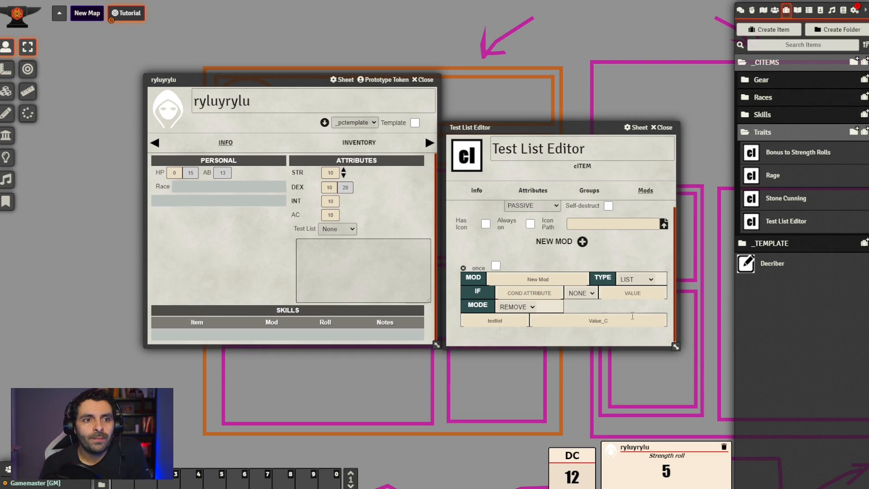
Add the Test List Editor trait to the ryluyrylu actor, check the Test List options, and remove the trait again
left_click(664, 127)
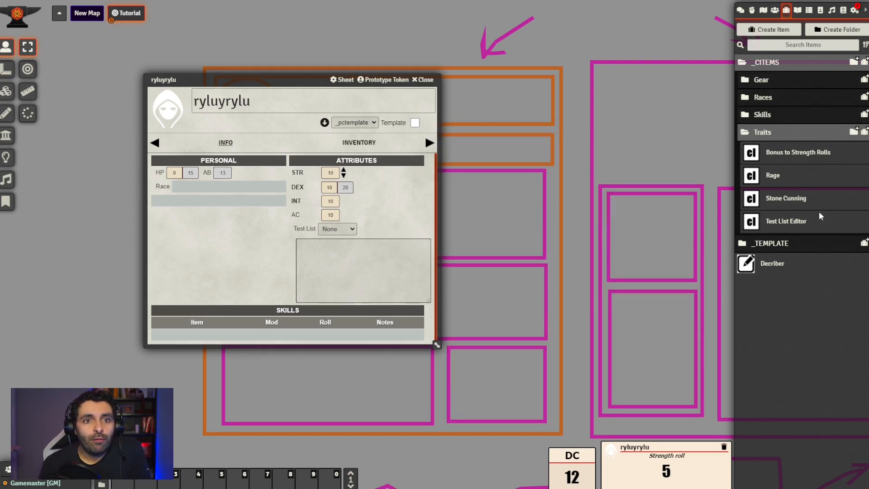
left_click_drag(796, 221, 240, 243)
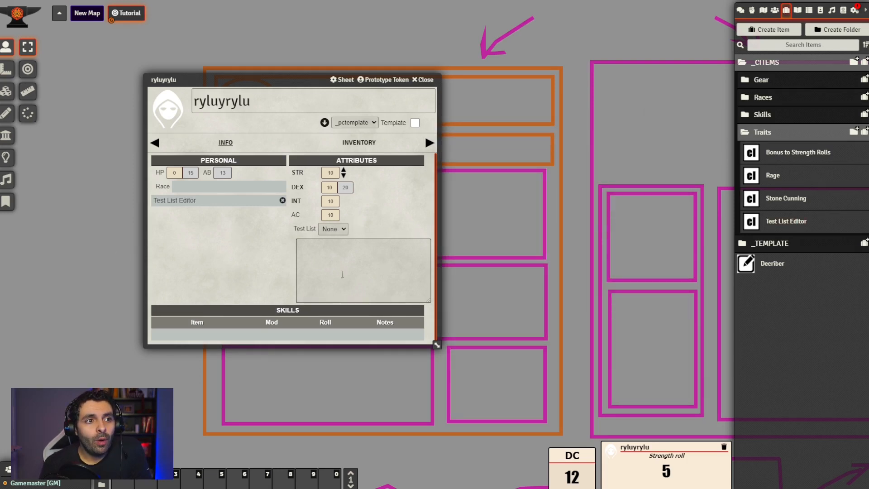
left_click(344, 230)
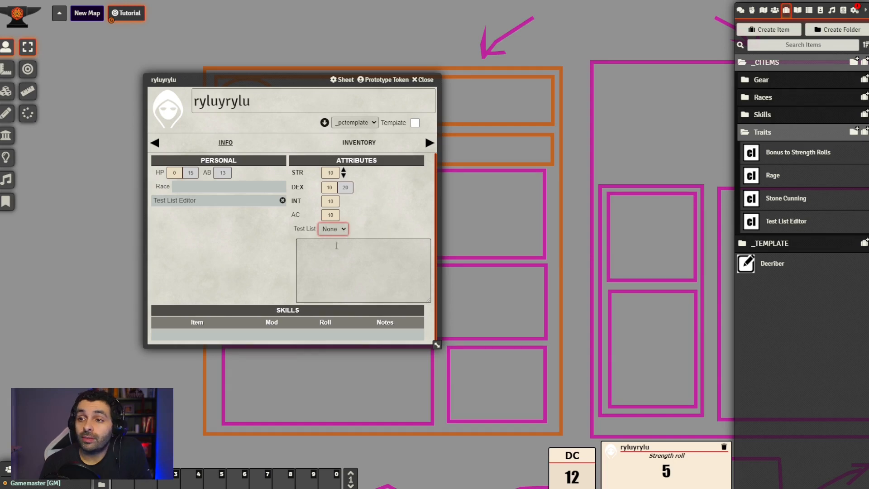
left_click(399, 214)
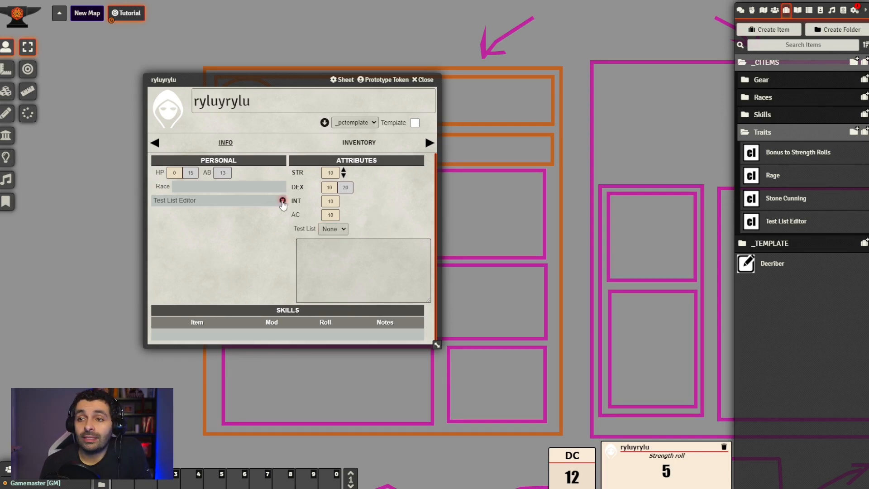
left_click(282, 201)
left_click(337, 229)
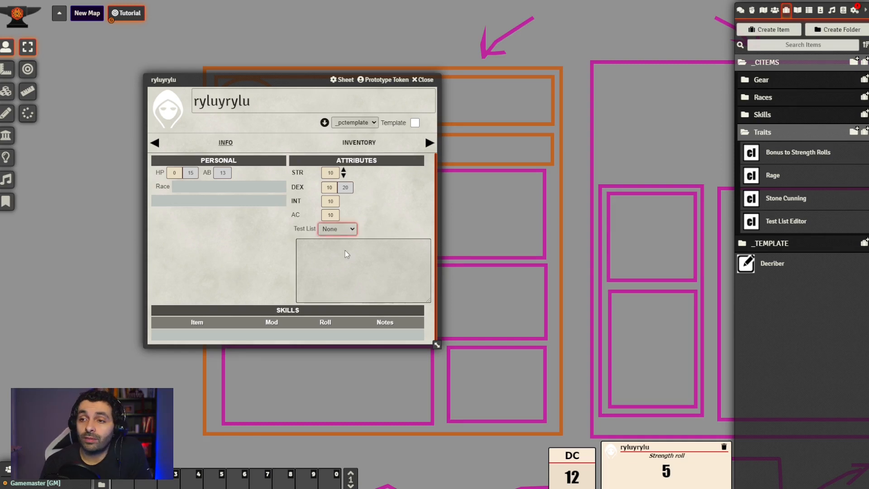
left_click(416, 197)
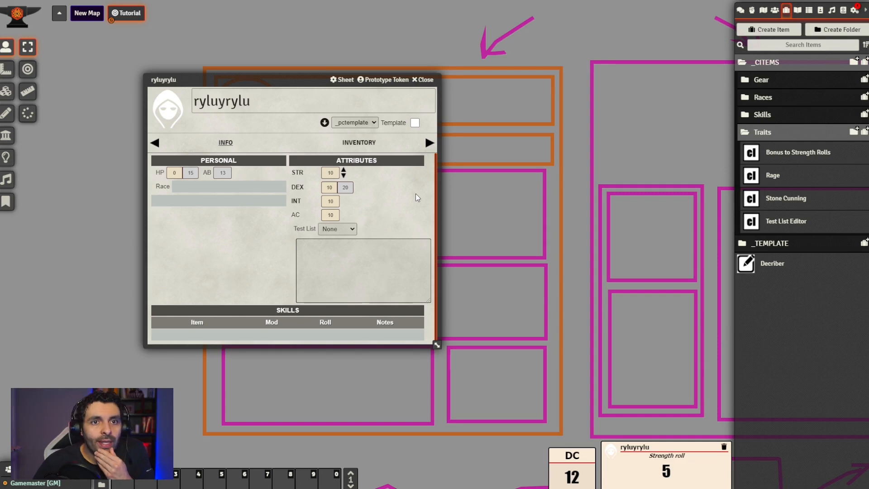
Review the value in the Test List Editor trait's LIST mod and close its sheet
left_click(782, 223)
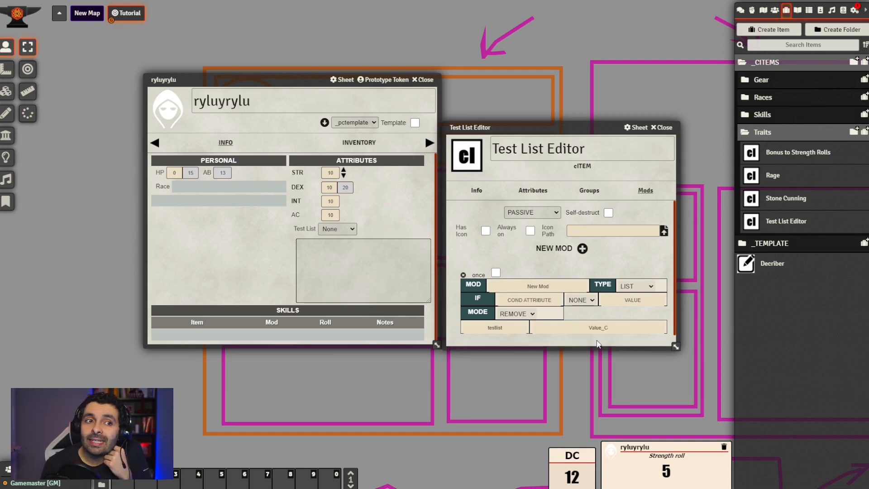
double_click(577, 327)
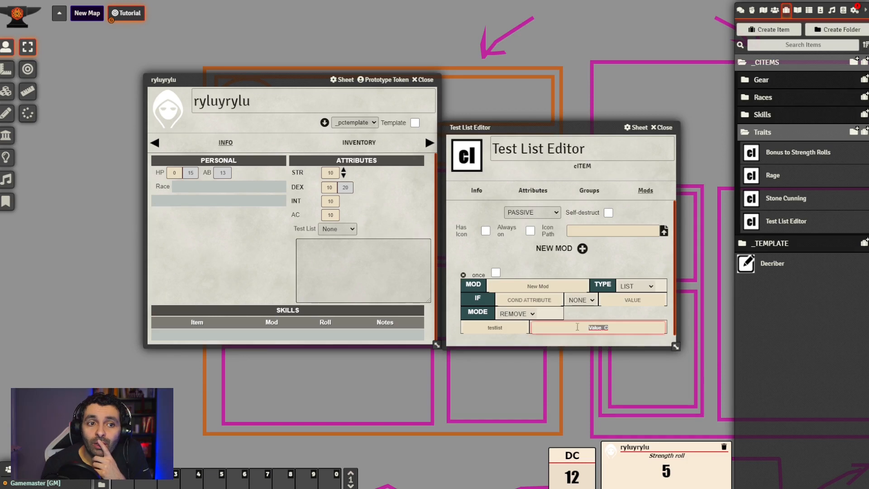
left_click(596, 342)
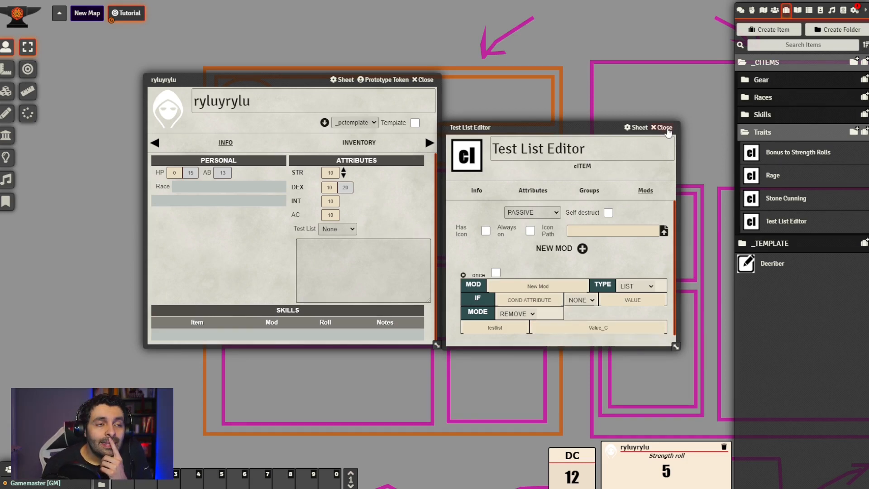
left_click(663, 128)
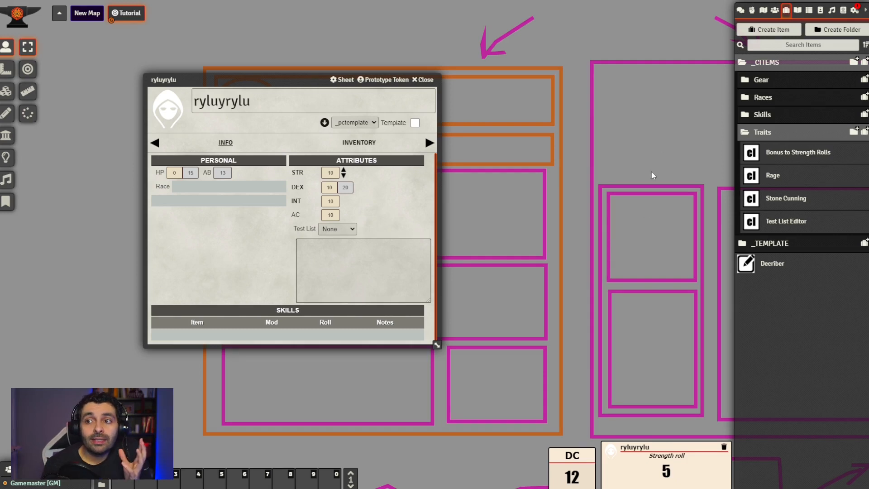
Open the mods of the Bonus to Strength Rolls trait beside the ryluyrylu actor sheet
left_click_drag(301, 81, 241, 92)
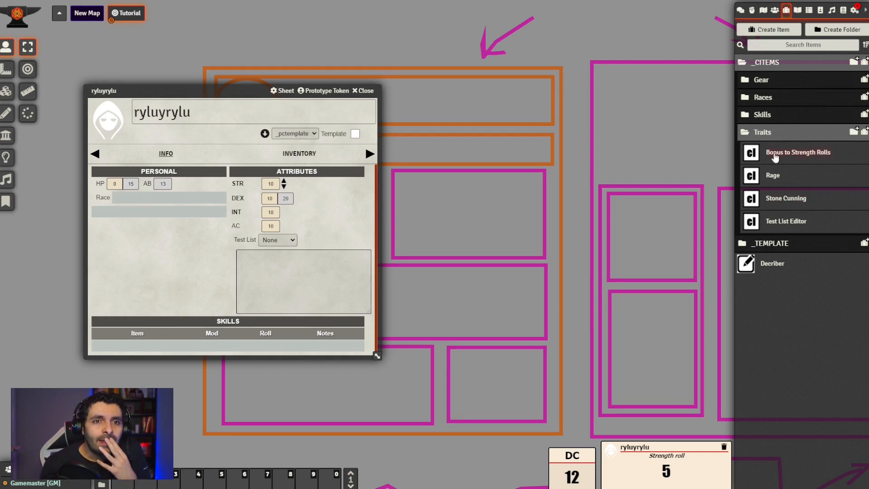
left_click(783, 155)
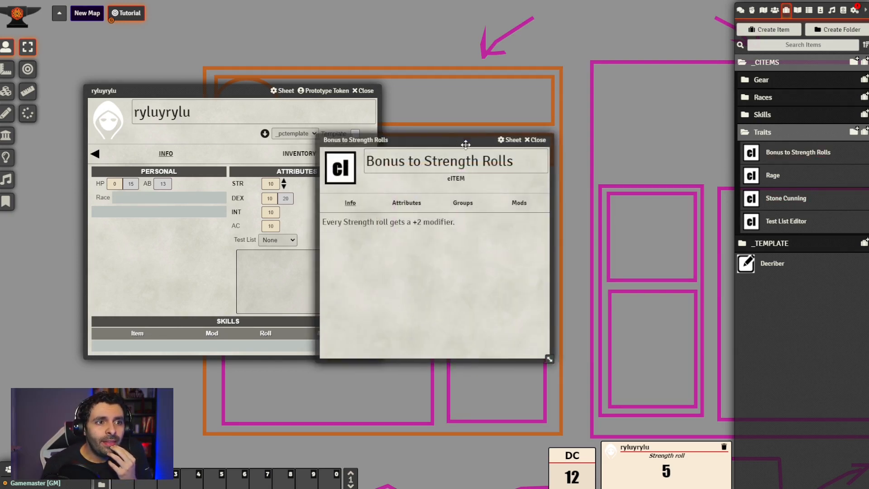
left_click_drag(455, 141, 558, 138)
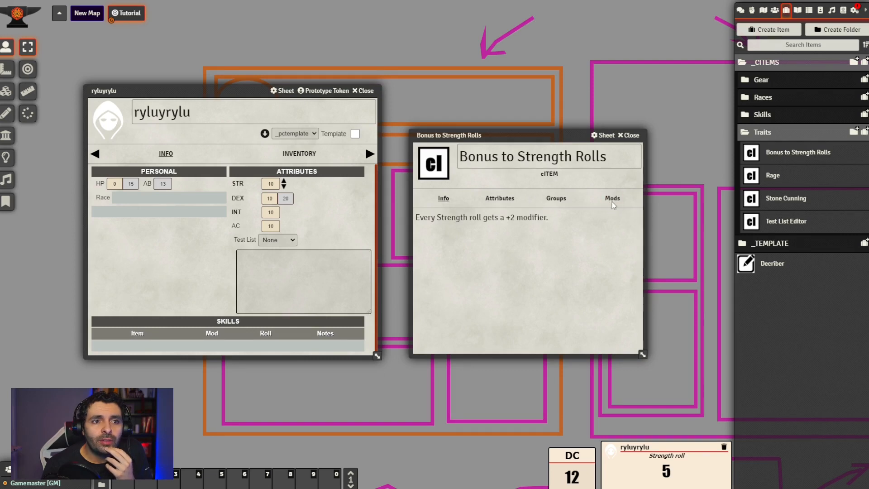
left_click(611, 201)
left_click_drag(552, 136, 545, 111)
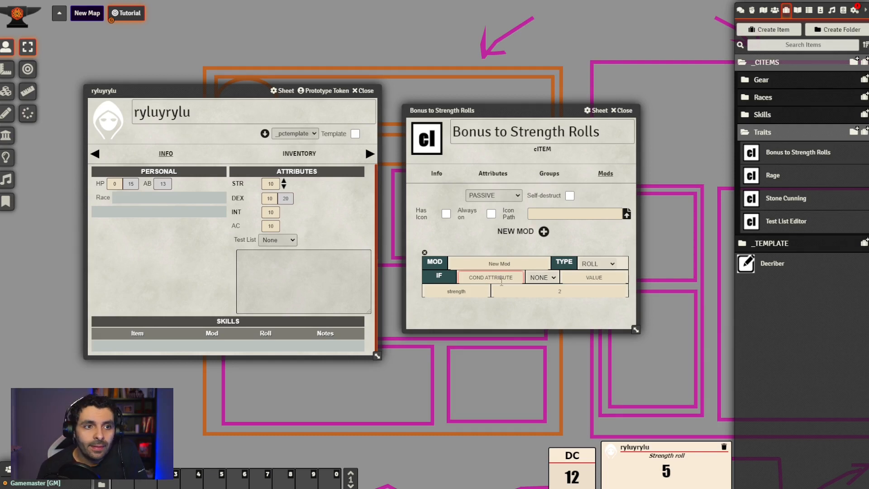
Give the trait's ROLL mod a condition with attribute strength, operator > and value 10
type("strength")
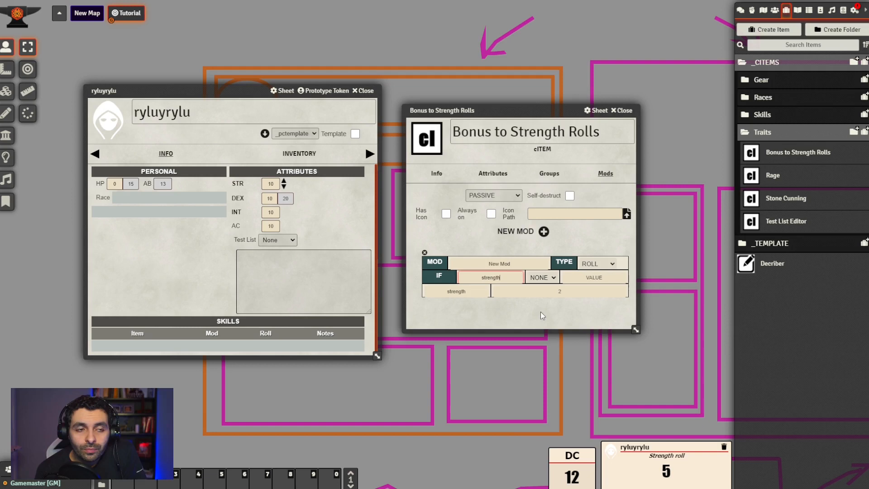
left_click(543, 317)
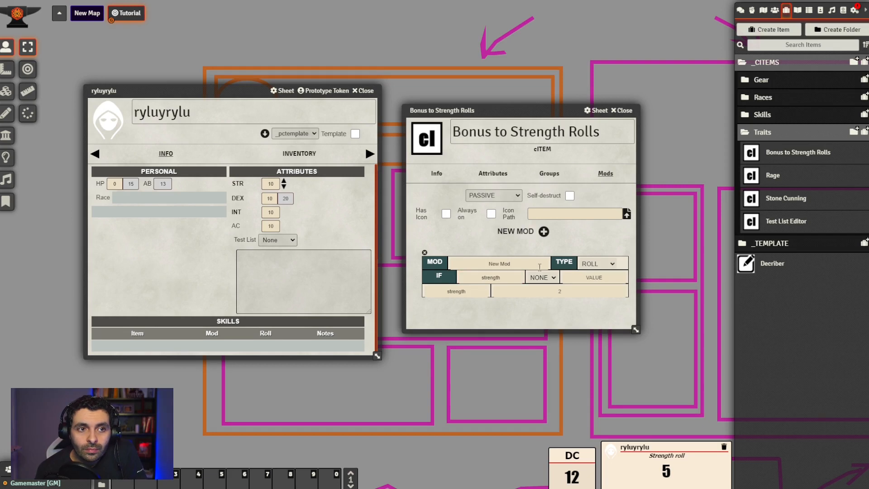
left_click(554, 279)
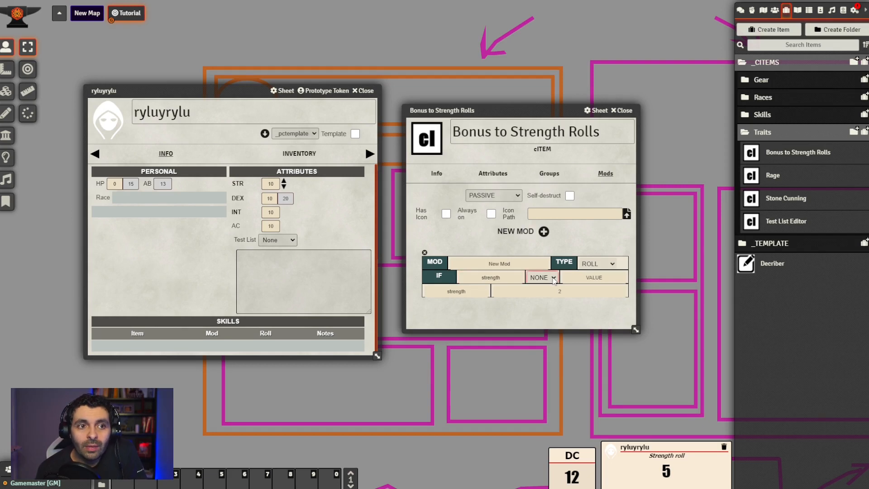
left_click(547, 304)
left_click(594, 278)
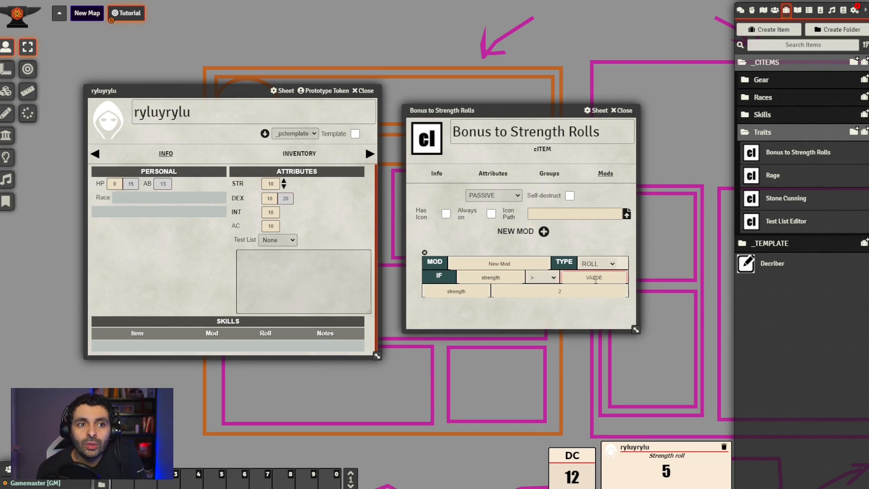
type("10")
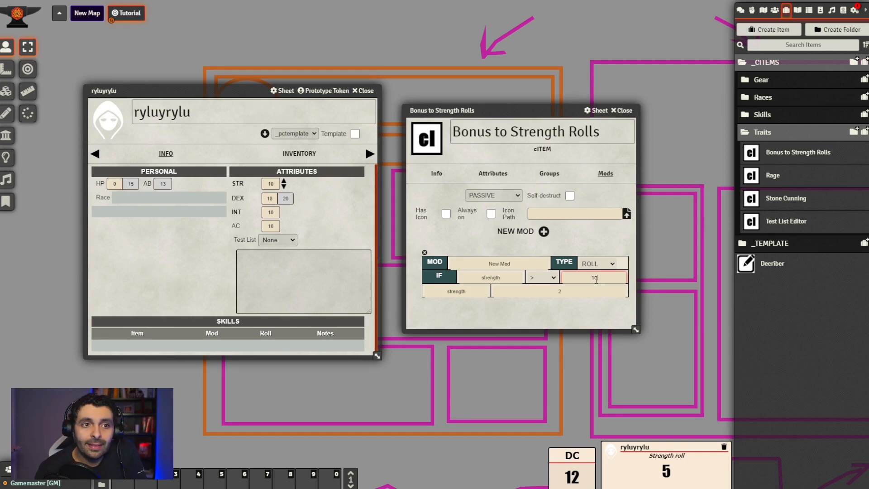
left_click(606, 317)
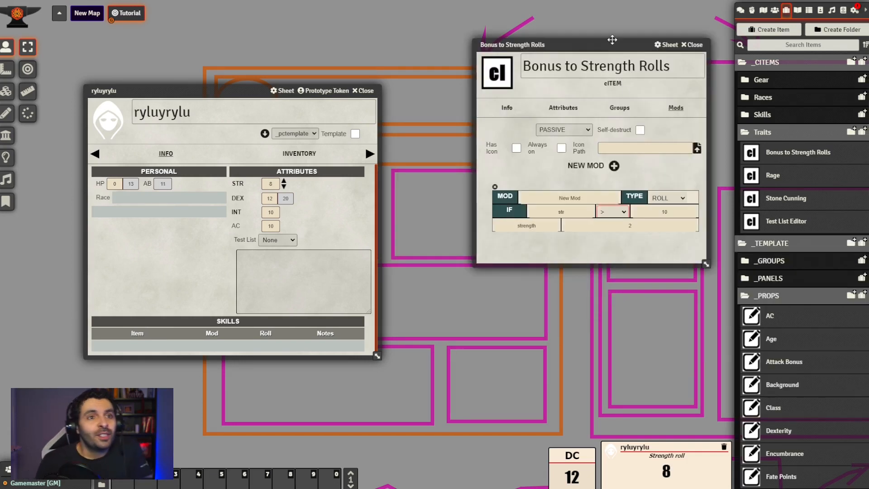
Add the Bonus to Strength Rolls trait to the ryluyrylu actor and make a Strength roll
left_click_drag(612, 40, 584, 56)
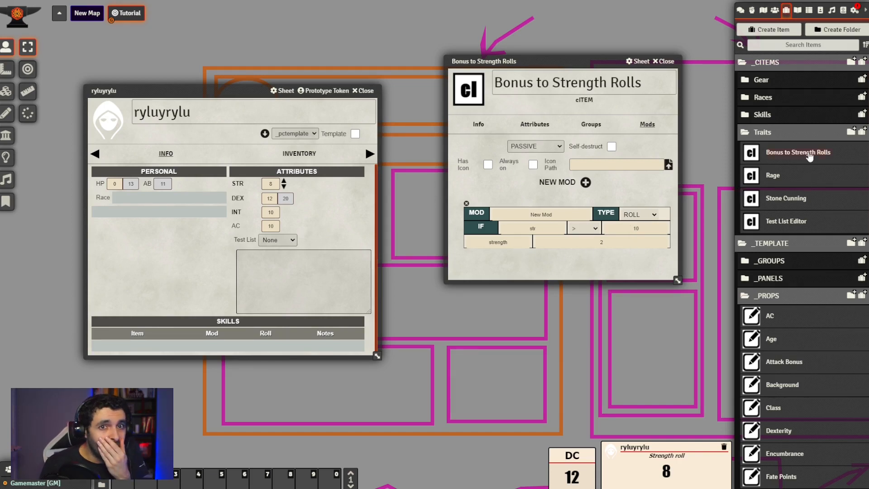
left_click_drag(808, 155, 175, 272)
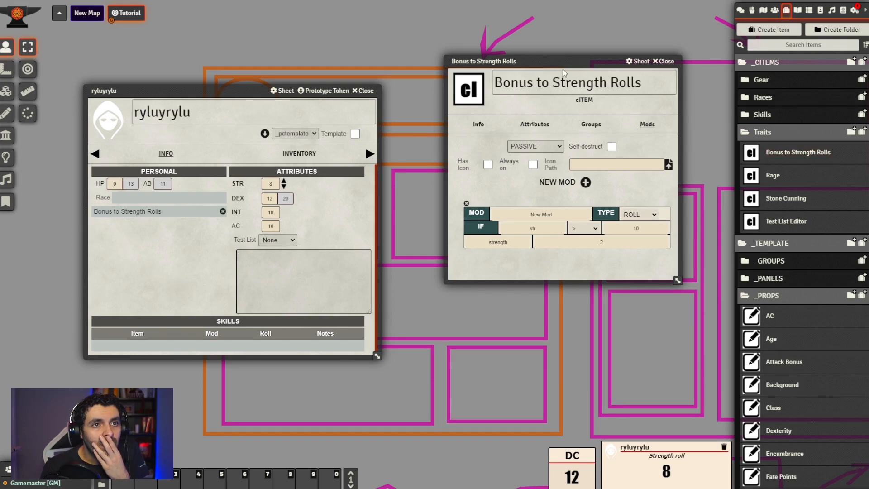
left_click_drag(564, 62, 605, 35)
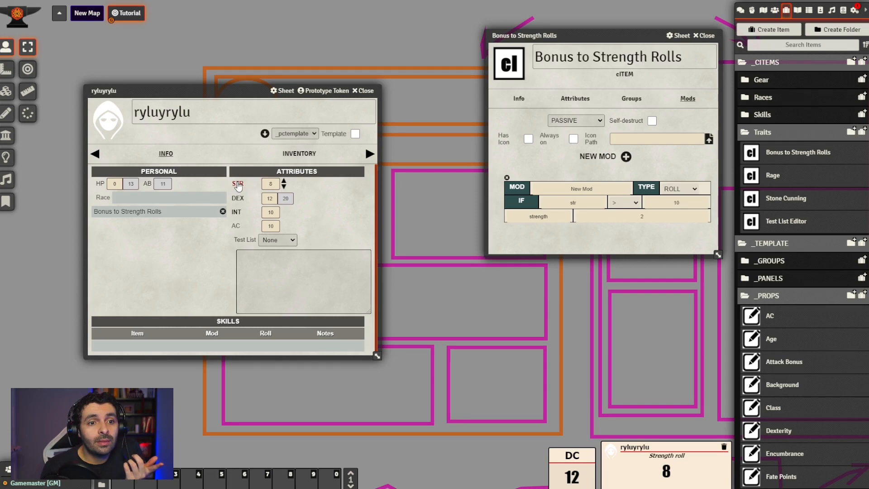
left_click(238, 186)
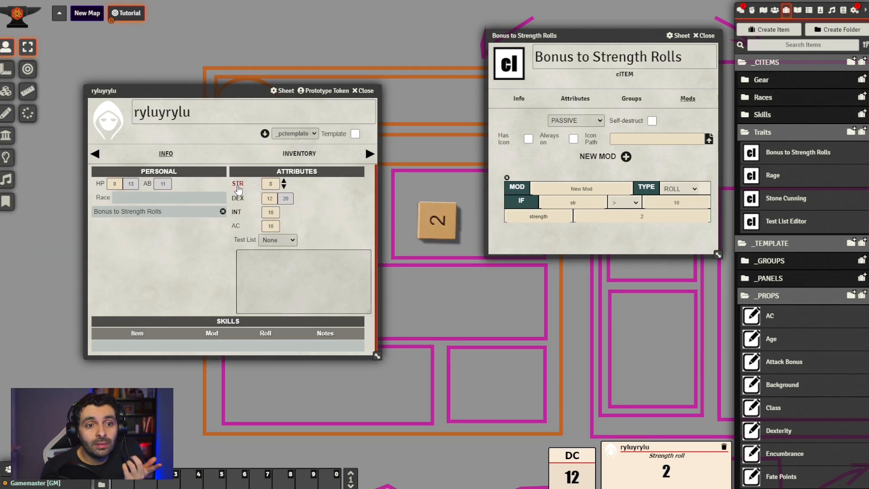
Raise the actor's STR to 12 and roll Strength again
left_click(284, 181)
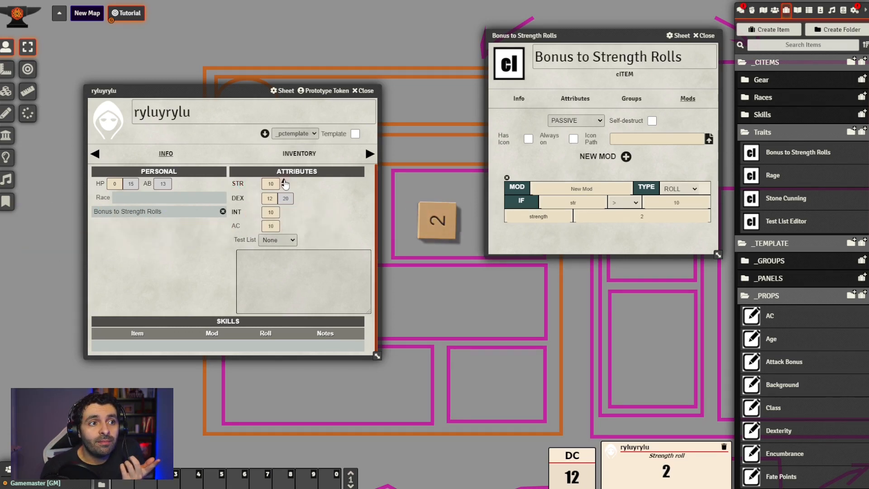
left_click(283, 181)
left_click(284, 181)
left_click(283, 181)
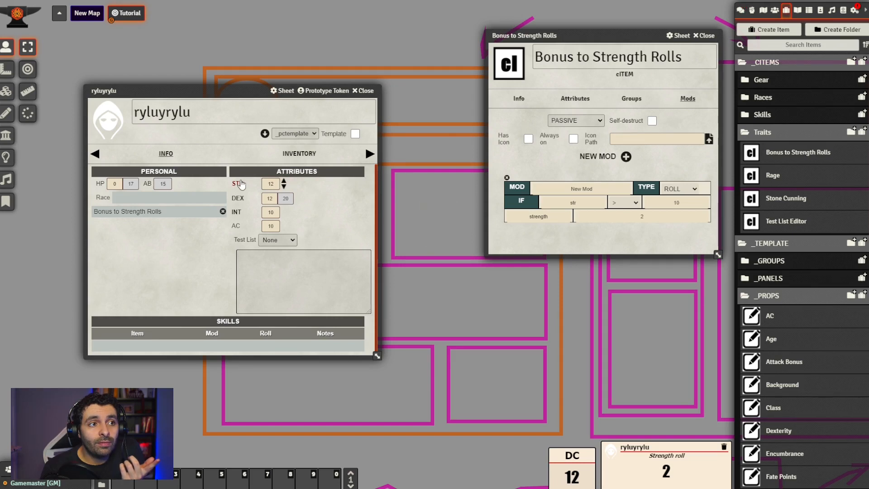
left_click(239, 185)
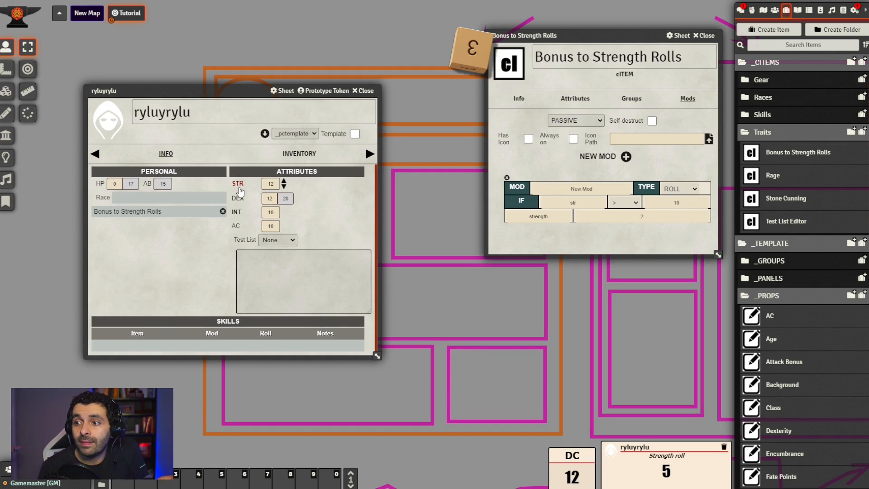
Review the condition operator and attribute of the Bonus to Strength Rolls mod, and close the trait sheet
left_click_drag(597, 35, 515, 123)
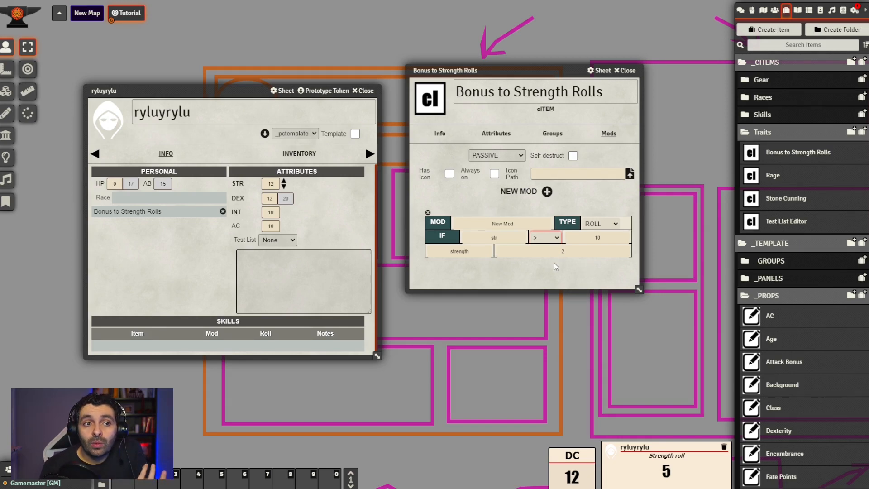
left_click(616, 277)
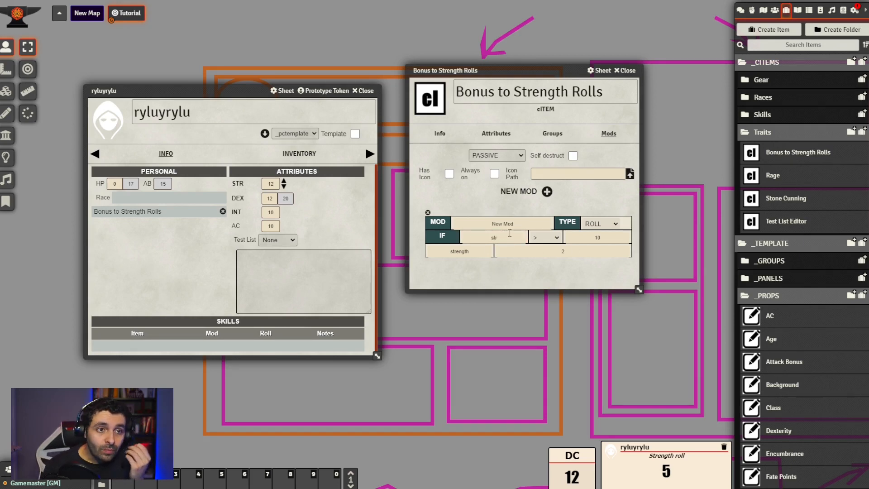
left_click(503, 235)
left_click(500, 268)
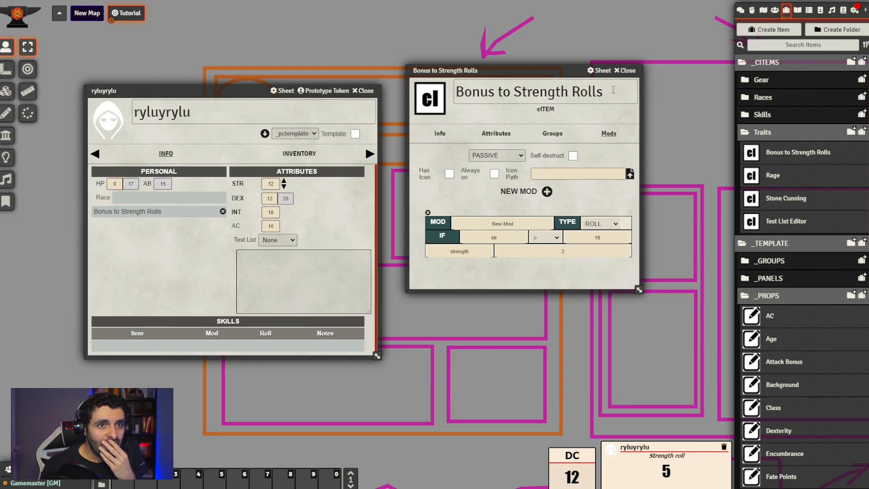
left_click(625, 70)
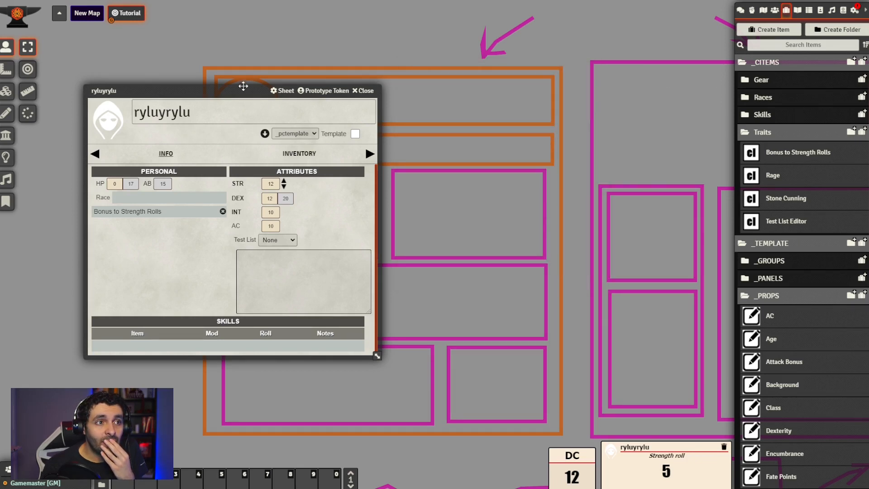
Open the Skill Mod property from the _PROPS folder and place its sheet beside the ryluyrylu actor sheet
left_click_drag(243, 86, 268, 74)
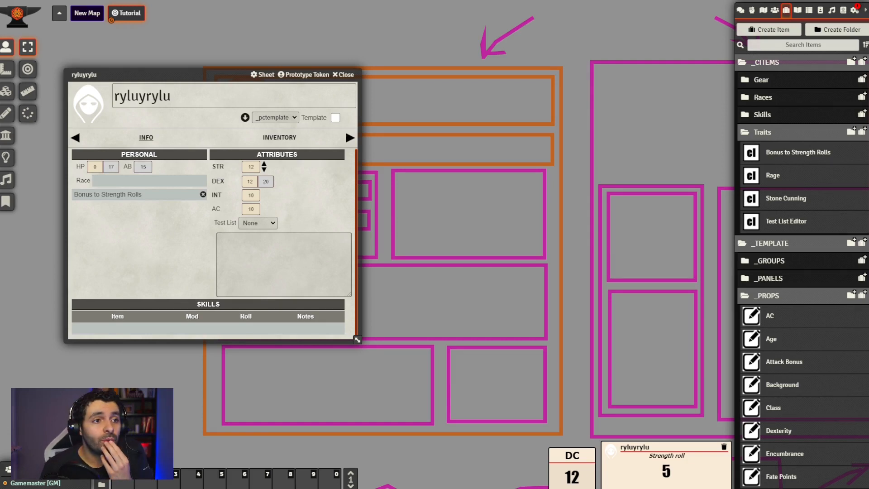
left_click_drag(206, 72, 219, 61)
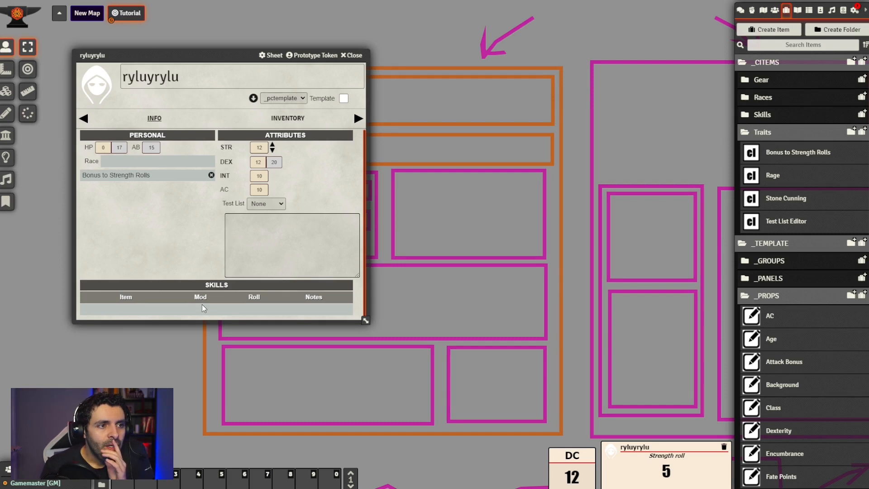
scroll(817, 297, "down", 1)
scroll(816, 296, "down", 7)
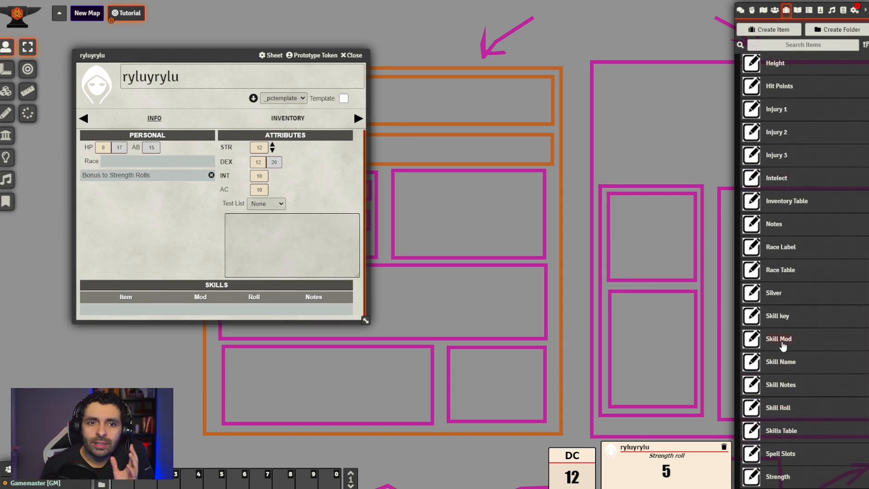
left_click(781, 341)
left_click_drag(422, 138, 520, 112)
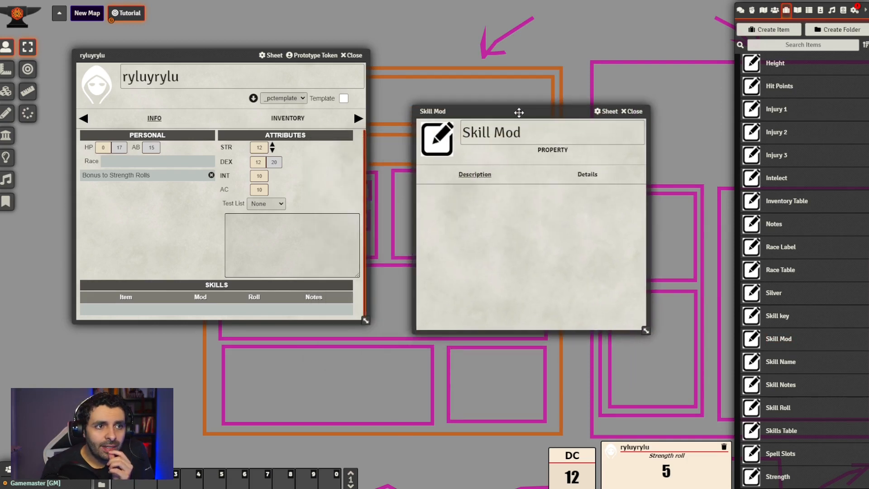
Examine the Skill Mod property's details down to its Auto field, and close the sheet
left_click(588, 174)
scroll(515, 301, "down", 1)
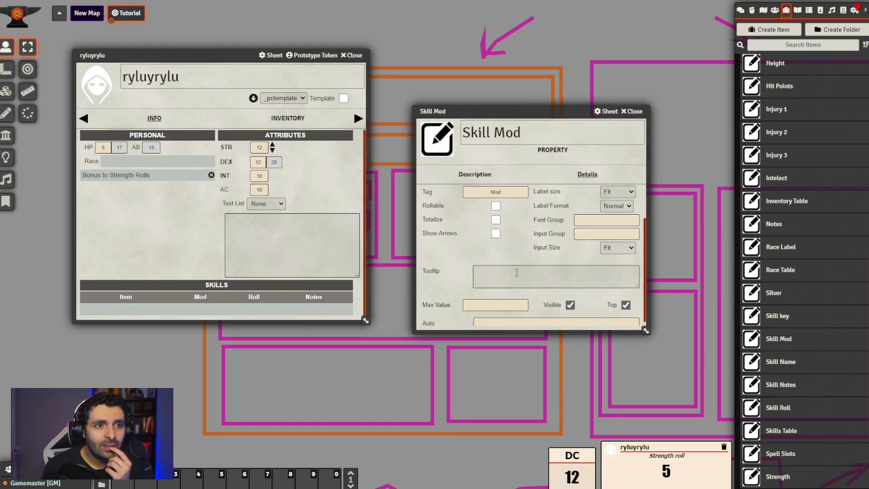
scroll(515, 301, "up", 1)
scroll(515, 301, "down", 1)
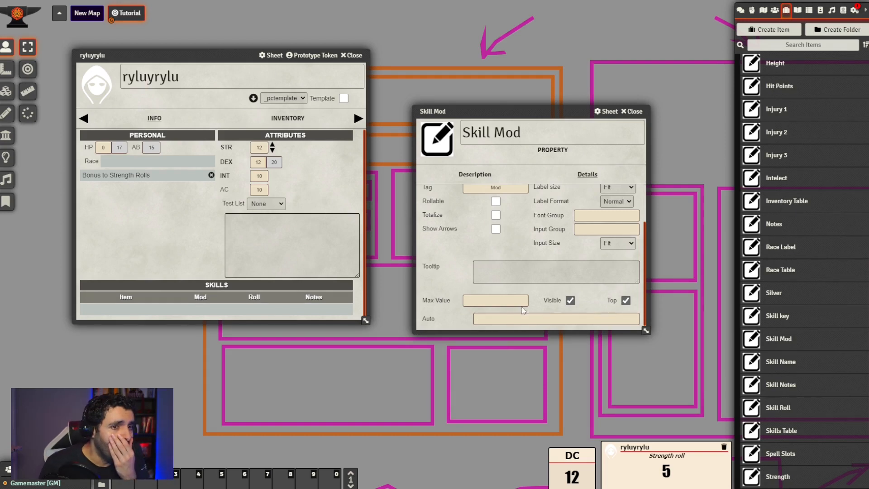
left_click(533, 320)
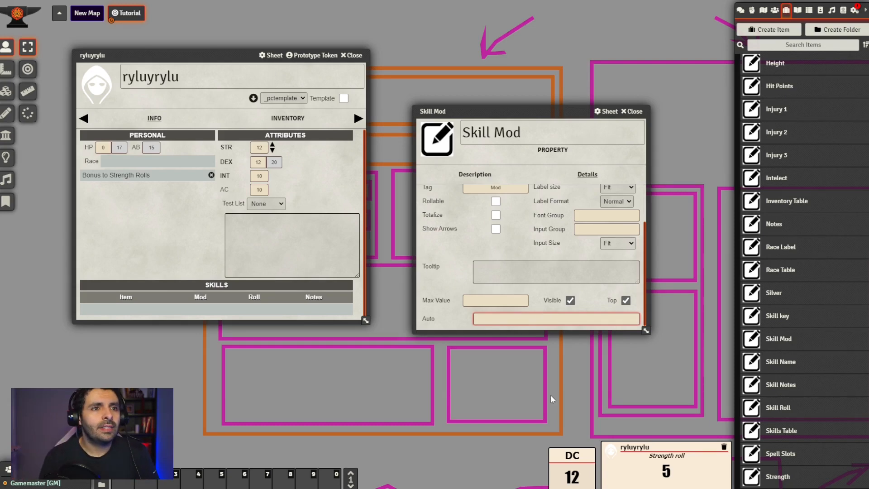
left_click(633, 115)
Write "Sk" freehand on an empty area of the canvas and draw an arrow leading down from it
left_click_drag(650, 223, 456, 165)
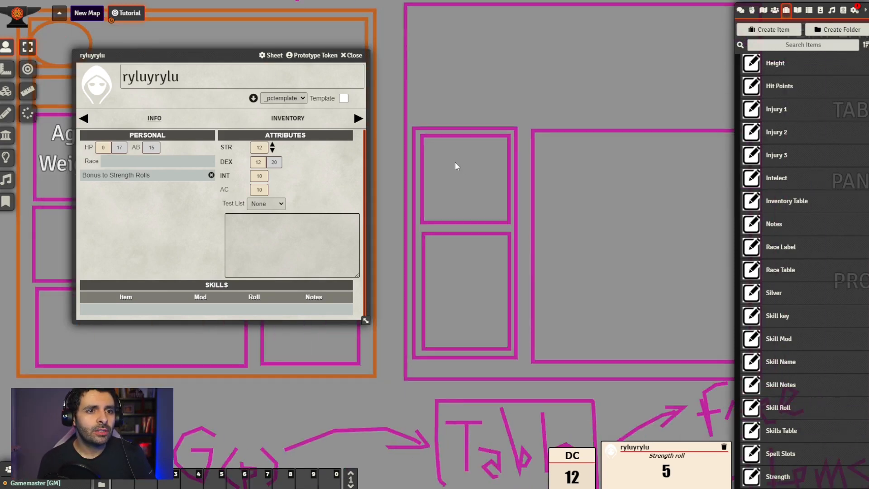
scroll(509, 225, "down", 6)
scroll(508, 225, "down", 6)
left_click_drag(564, 255, 346, 228)
left_click_drag(560, 300, 369, 235)
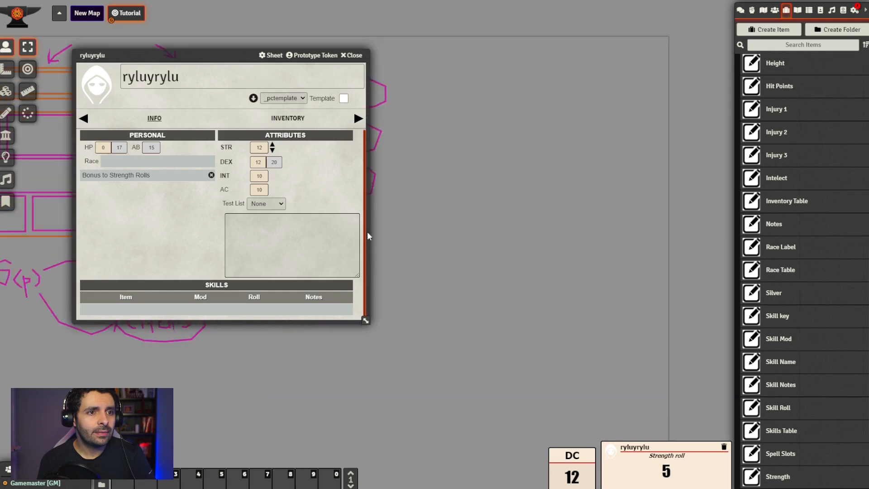
scroll(398, 235, "down", 3)
left_click_drag(469, 233, 606, 304)
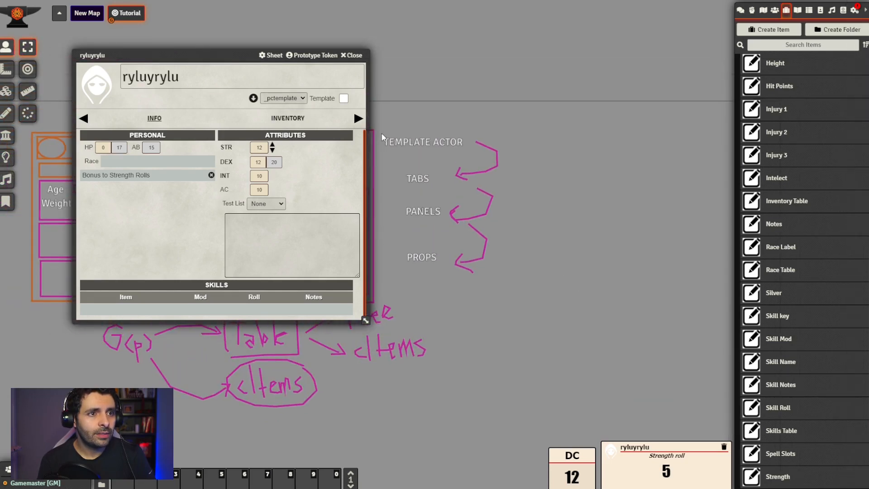
left_click(6, 113)
mouse_move(563, 246)
left_mouse_down()
mouse_move(561, 219)
mouse_move(479, 216)
left_mouse_up()
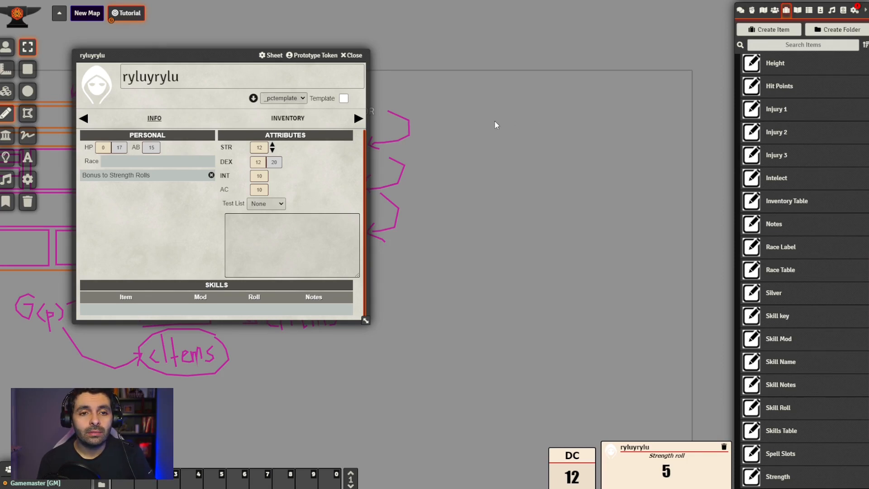
mouse_move(487, 117)
left_mouse_down()
mouse_move(501, 131)
mouse_move(484, 132)
mouse_move(514, 136)
mouse_move(508, 127)
mouse_move(527, 136)
mouse_move(502, 205)
mouse_move(508, 200)
mouse_move(510, 216)
mouse_move(507, 199)
left_mouse_up()
left_click(26, 135)
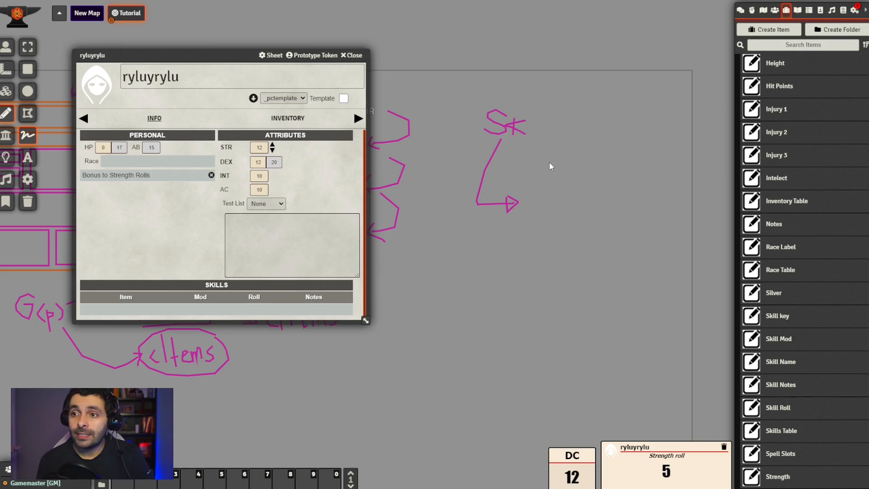
Write "skey" freehand, linked to "Sk" by a line, and write "stealth" at the tip of the arrow
mouse_move(533, 121)
left_mouse_down()
mouse_move(582, 113)
mouse_move(583, 129)
left_mouse_up()
mouse_move(595, 97)
left_mouse_down()
mouse_move(595, 130)
mouse_move(640, 116)
mouse_move(640, 135)
left_mouse_up()
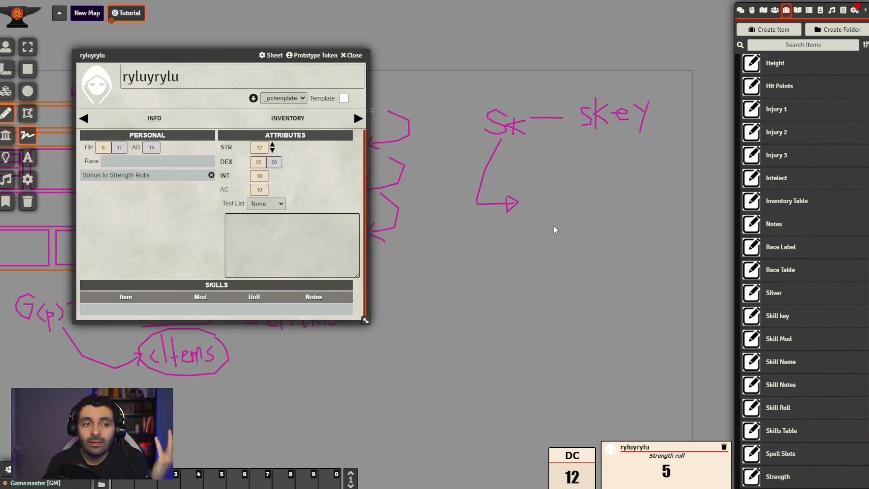
left_click_drag(536, 199, 527, 219)
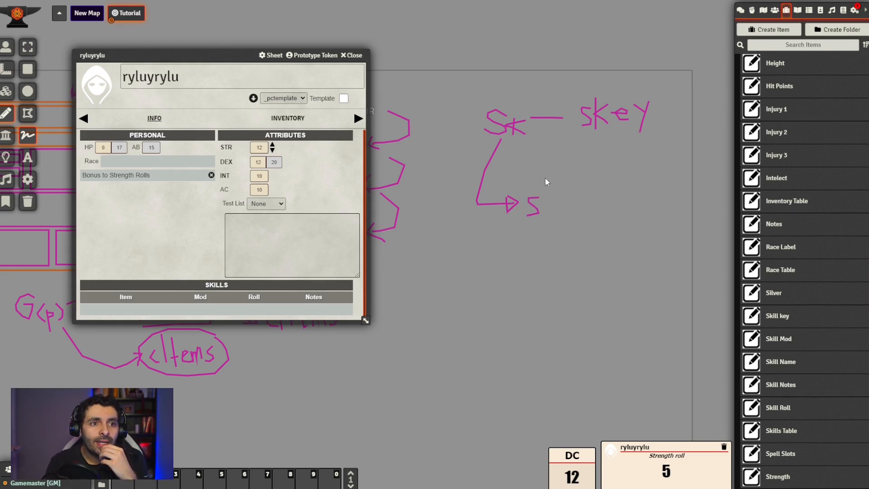
mouse_move(543, 168)
left_mouse_down()
mouse_move(545, 219)
mouse_move(558, 215)
mouse_move(551, 208)
mouse_move(574, 202)
mouse_move(578, 219)
left_mouse_up()
mouse_move(582, 183)
left_mouse_down()
mouse_move(585, 221)
mouse_move(600, 204)
mouse_move(607, 209)
left_mouse_up()
Write "Mod" freehand after "skey" with a connecting line, and draw an arrow from it to "stealth"
left_click_drag(636, 162, 539, 190)
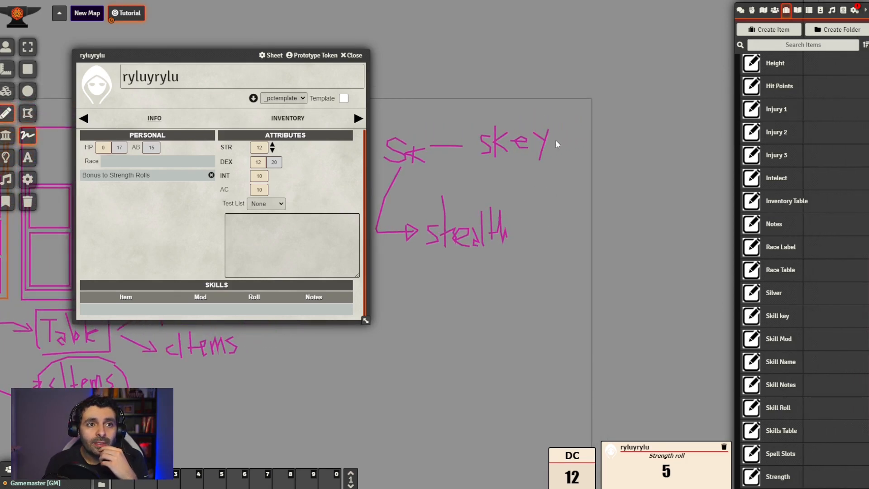
mouse_move(553, 143)
left_mouse_down()
mouse_move(604, 137)
mouse_move(621, 147)
mouse_move(630, 135)
mouse_move(639, 144)
left_mouse_up()
mouse_move(641, 105)
left_mouse_down()
mouse_move(641, 146)
mouse_move(576, 221)
mouse_move(539, 237)
mouse_move(552, 244)
mouse_move(542, 219)
left_mouse_up()
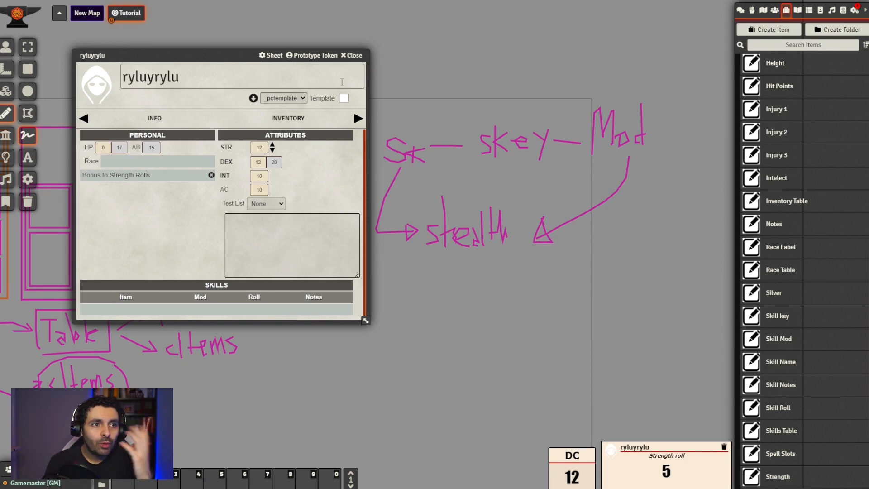
Reopen the Skill Mod property, enter #{} in its Auto field, and place its sheet beside the ryluyrylu actor sheet
left_click_drag(219, 55, 195, 113)
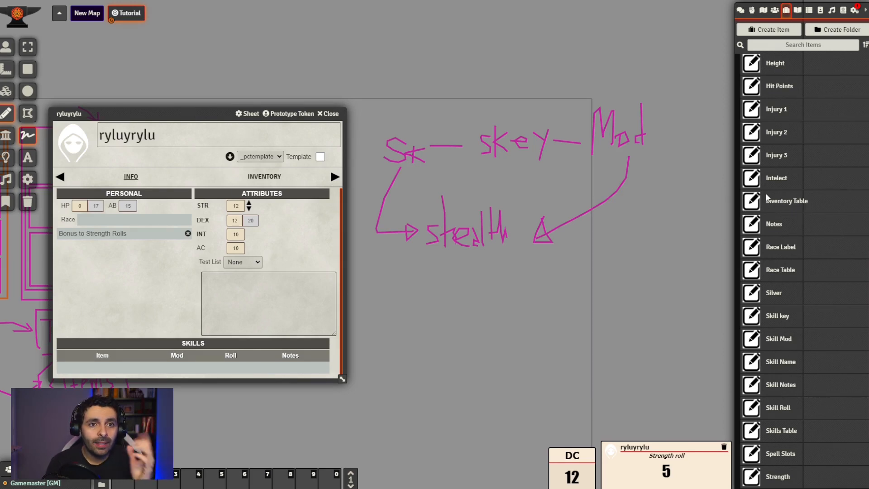
left_click(786, 341)
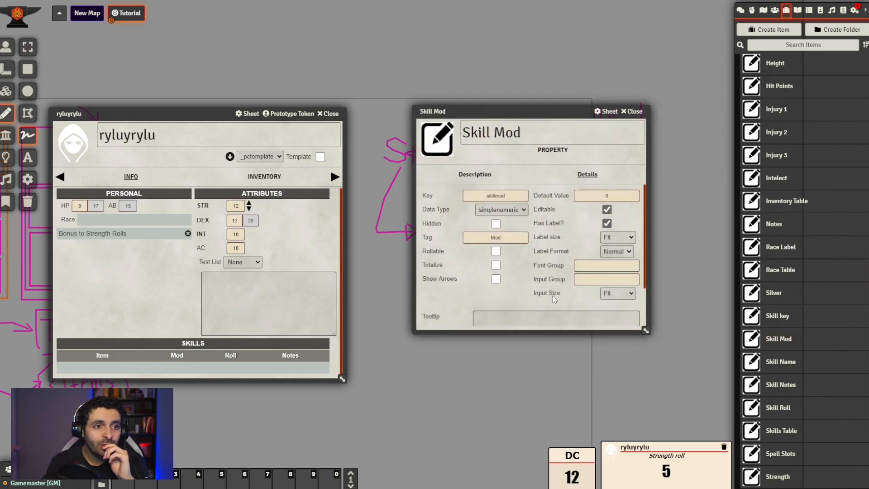
scroll(547, 294, "down", 2)
left_click(510, 316)
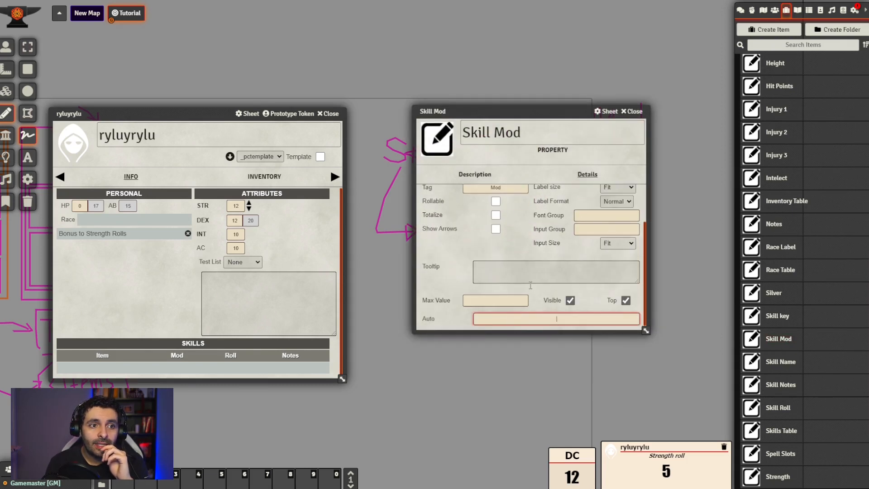
left_click_drag(530, 114, 693, 196)
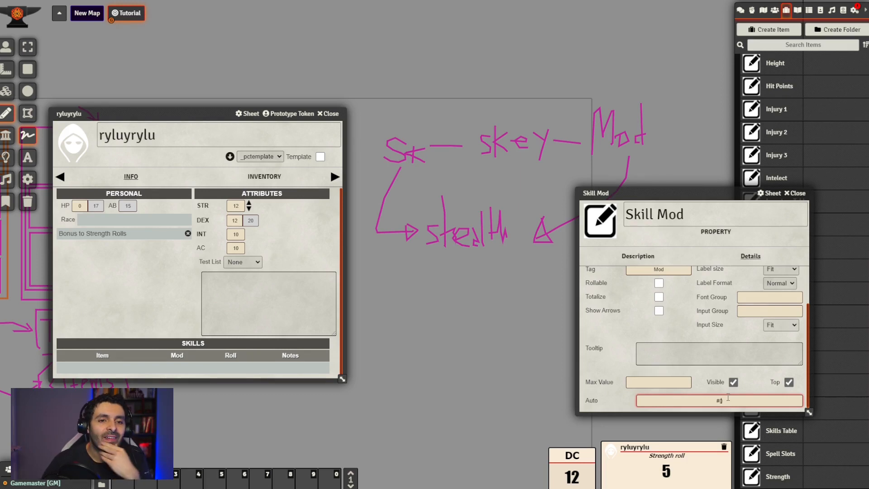
left_click_drag(688, 193, 602, 140)
Open the Decriber property from the _TABS folder and replace its description text with #{key_name}
scroll(838, 316, "down", 3)
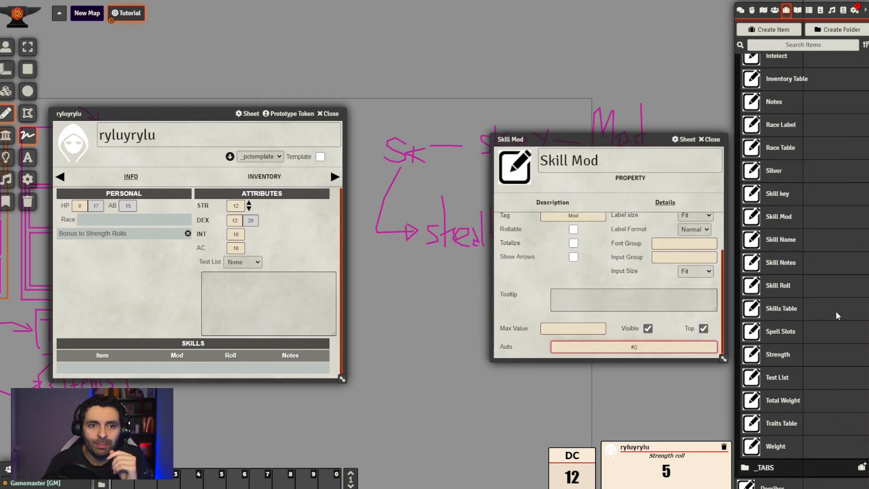
left_click(772, 482)
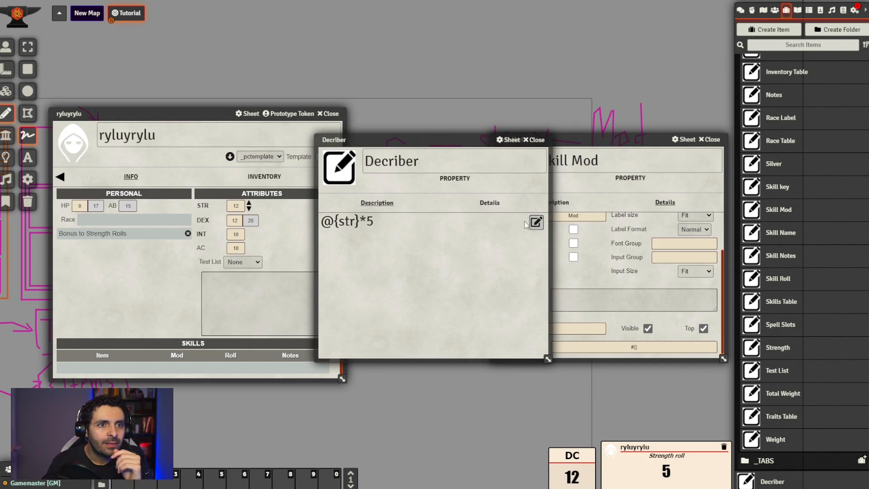
left_click(536, 222)
left_click_drag(416, 242, 284, 243)
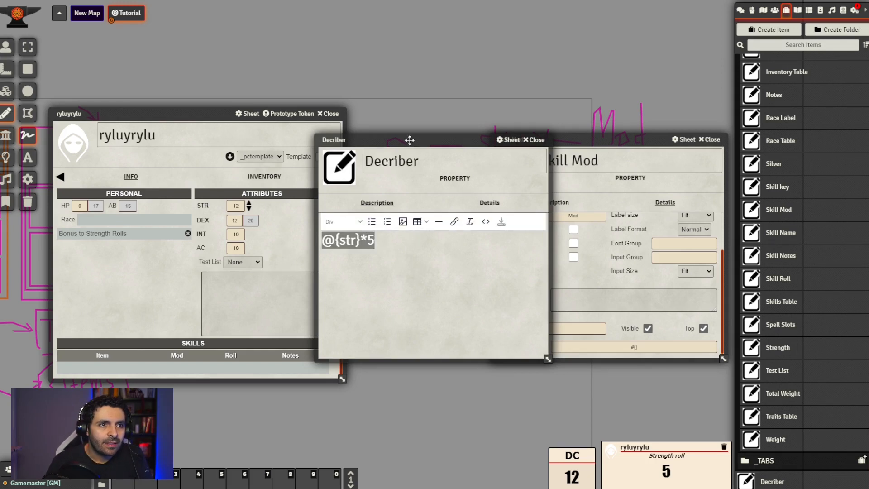
left_click_drag(413, 140, 313, 197)
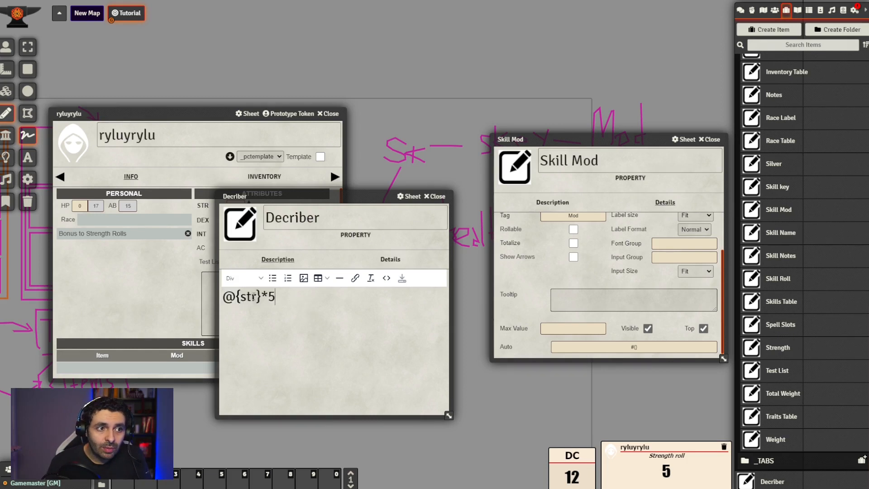
type("#{}")
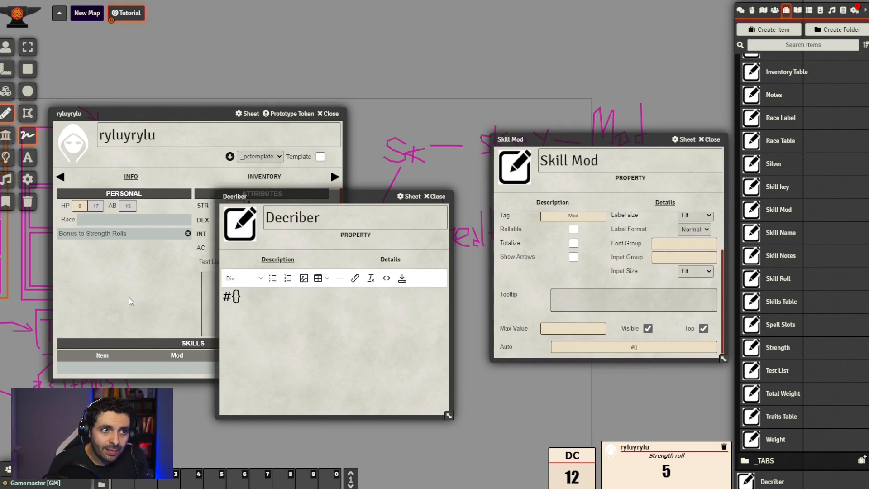
type("key")
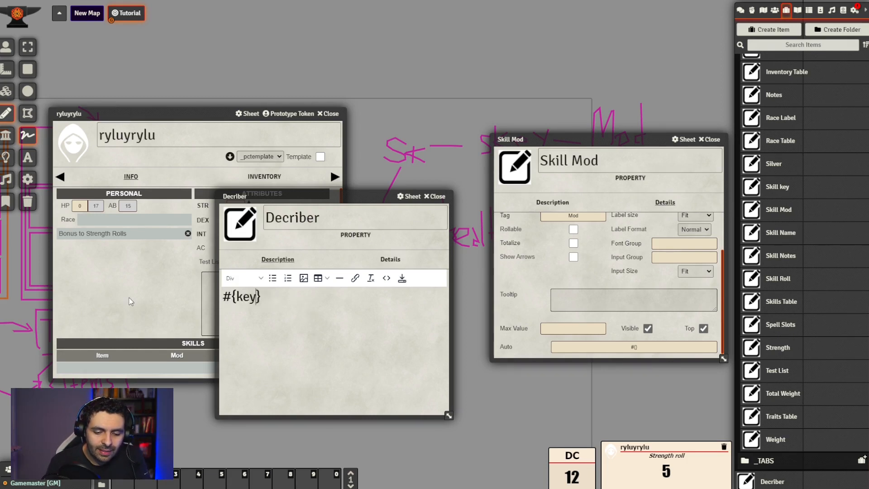
type("_name")
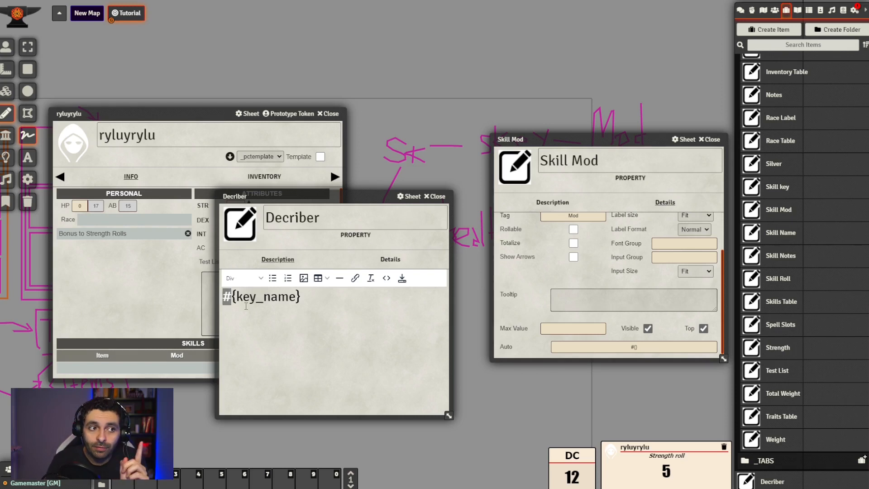
left_click(276, 321)
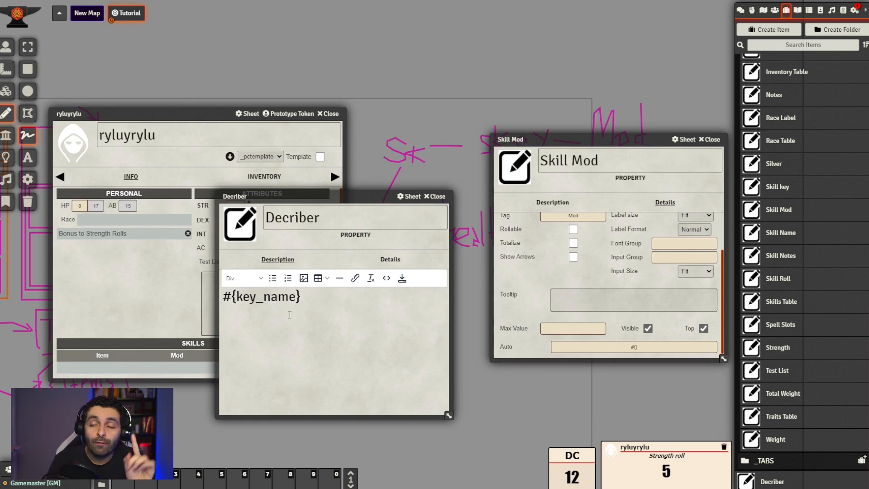
Add a second line reading __keyname__ to the Decriber description
left_click(351, 296)
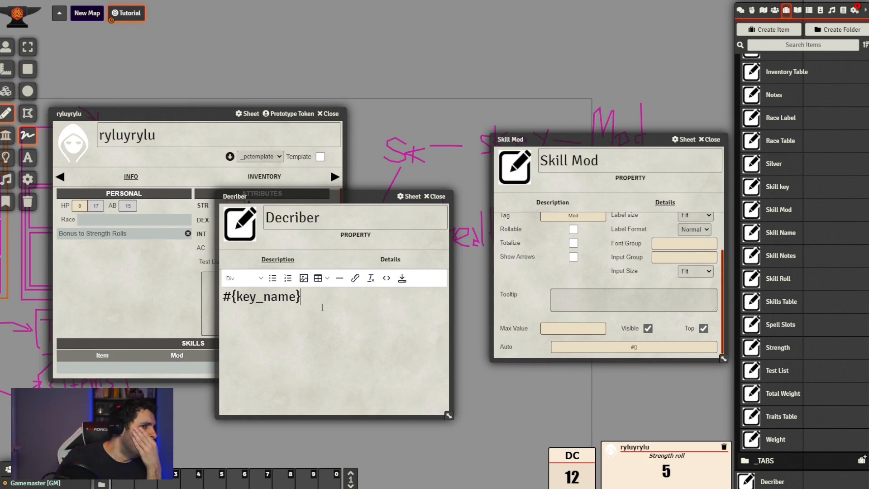
key("Return")
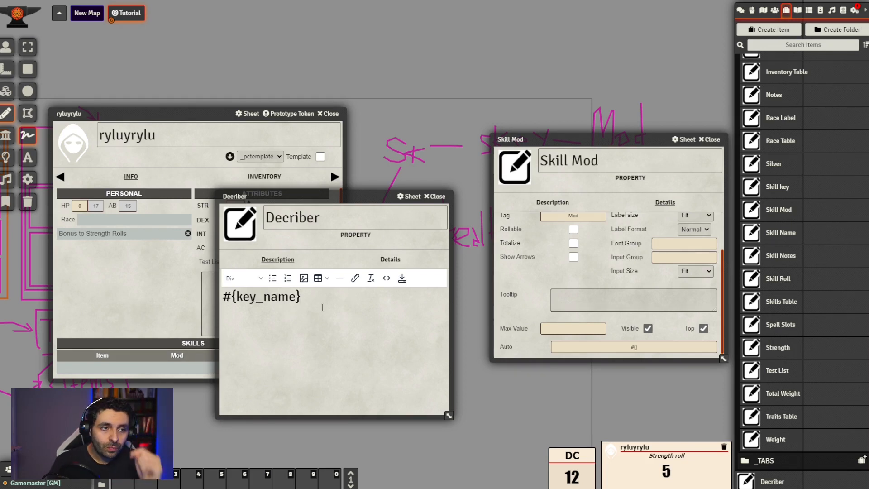
type("__ __")
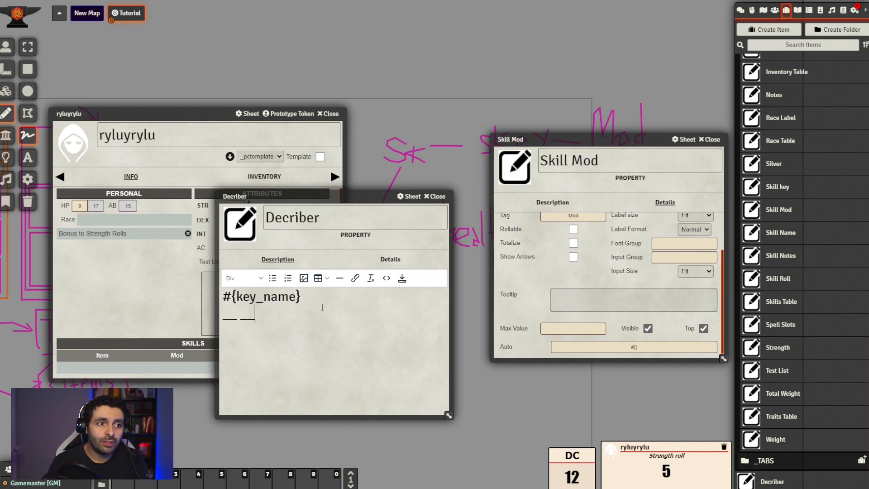
type("keyname")
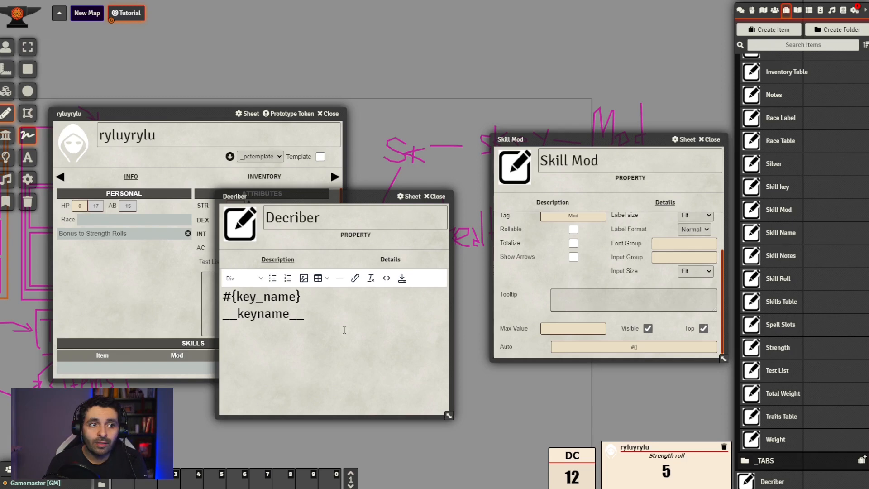
left_click(344, 325)
left_click_drag(323, 317, 180, 320)
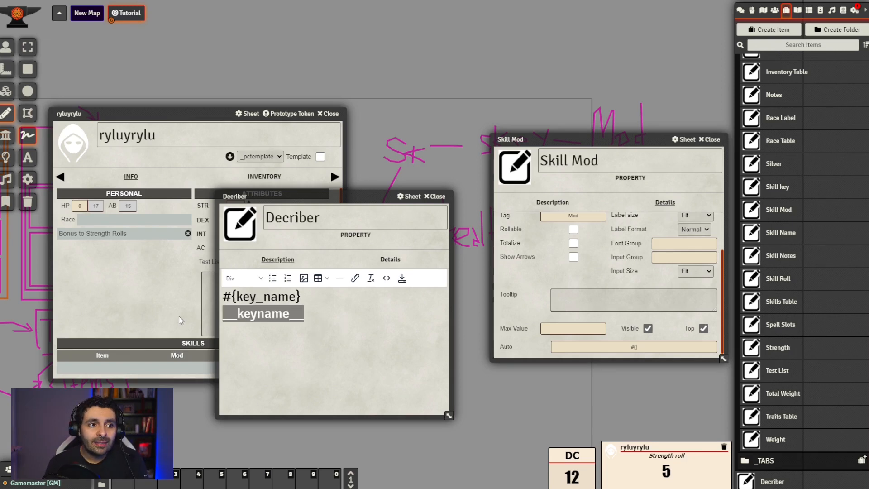
left_click(320, 310)
Change the first line of the Decriber description to @{keyname}
left_click(228, 302)
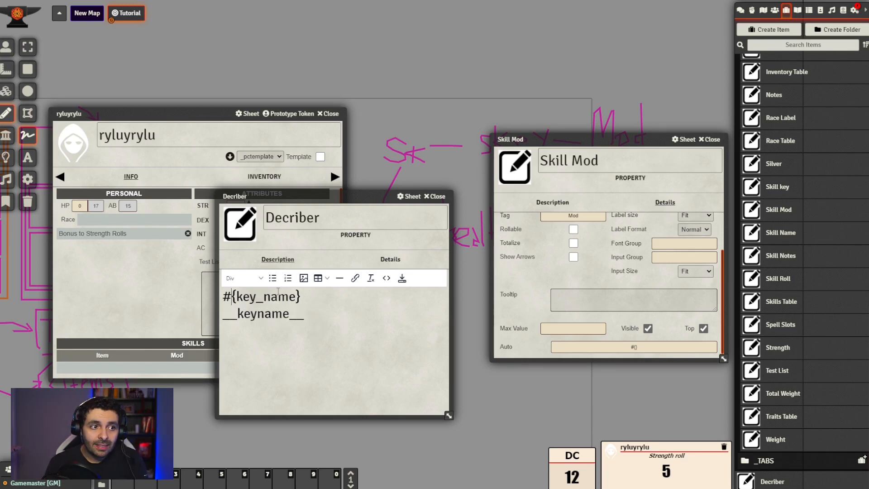
key("BackSpace")
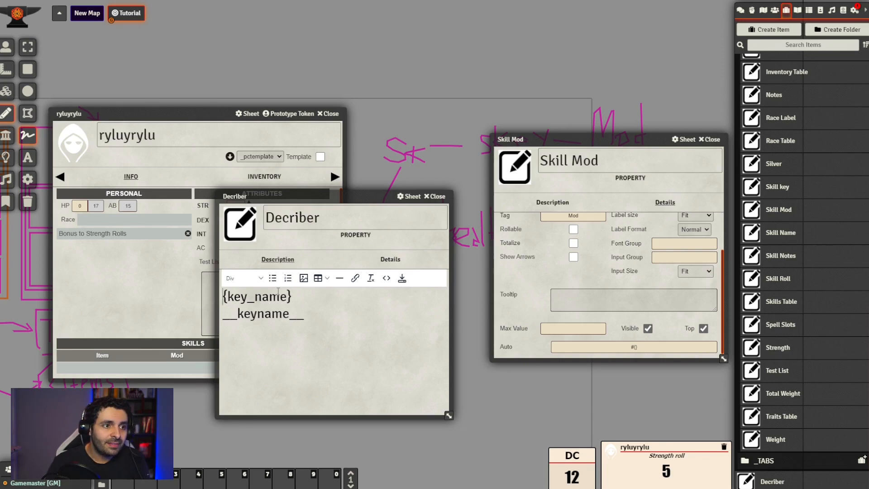
left_click(256, 299)
key("BackSpace")
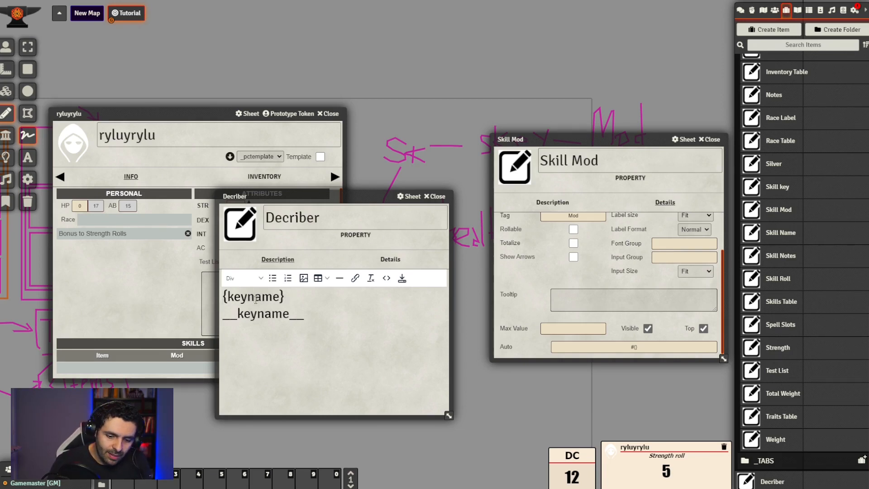
key("Left")
key("Left")
key("Left")
key("Left")
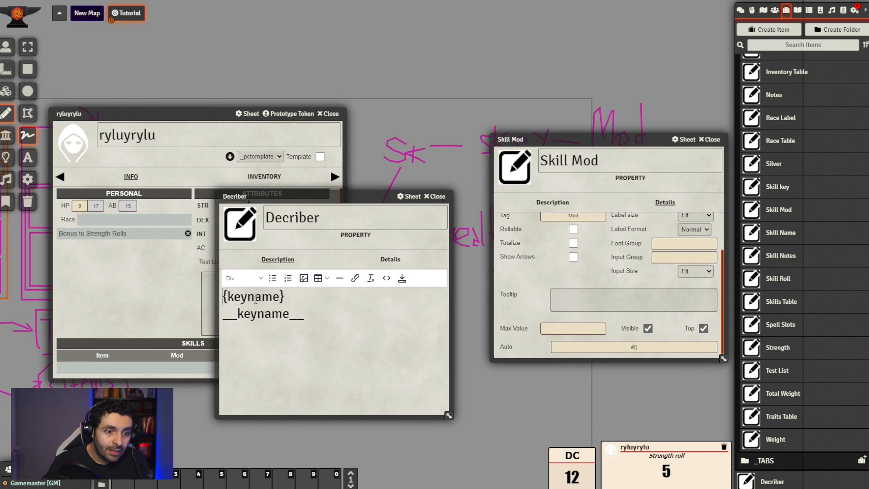
type("@")
left_click_drag(310, 300, 203, 307)
left_click_drag(306, 314, 223, 322)
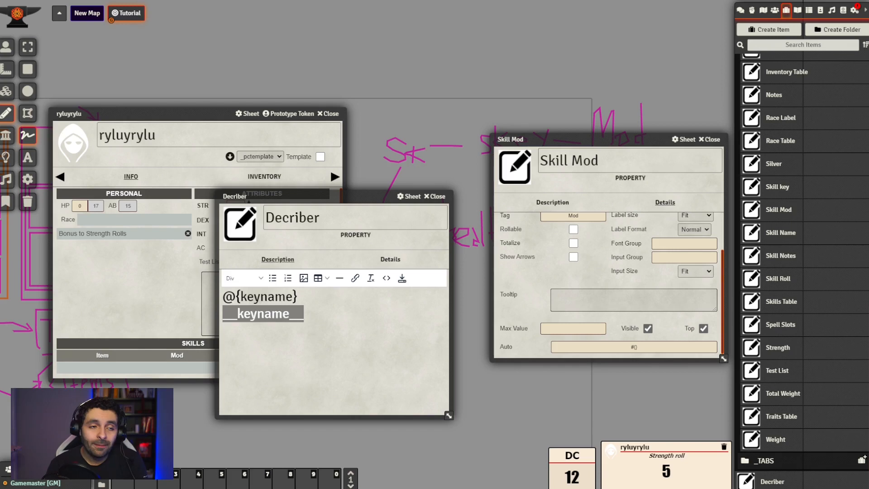
left_click(318, 316)
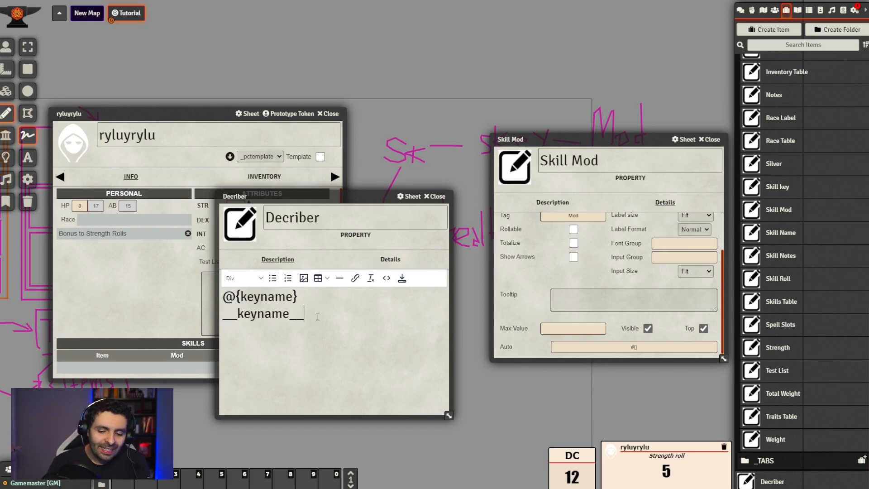
Add a third line reading __#{skillkey}__ to the Decriber description and move its sheet clear of the actor's attributes
key("Return")
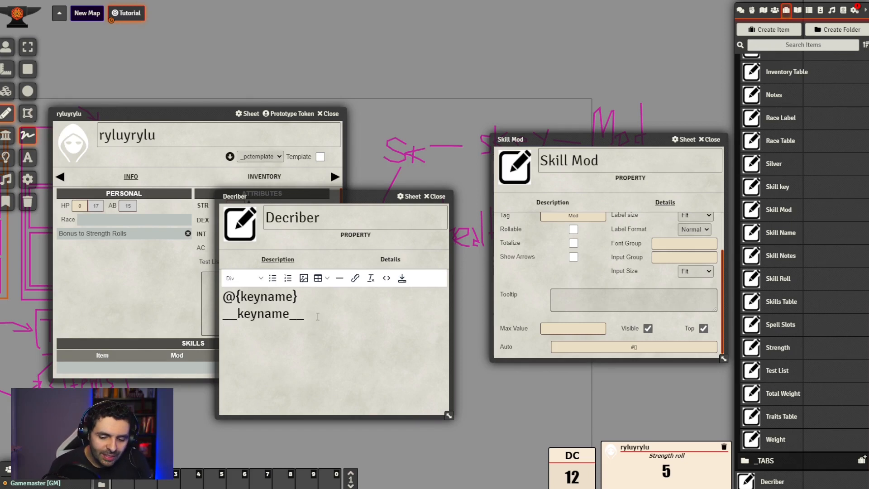
type("__#{sk}")
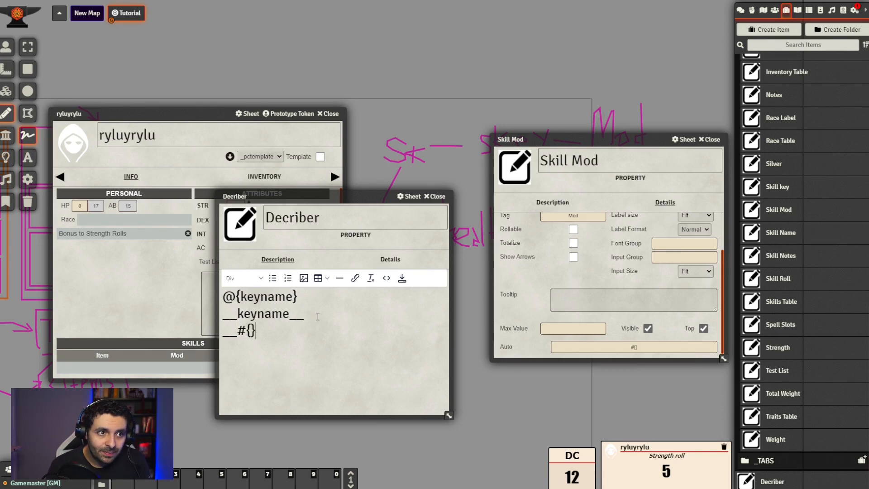
key("Left")
type("skillkey")
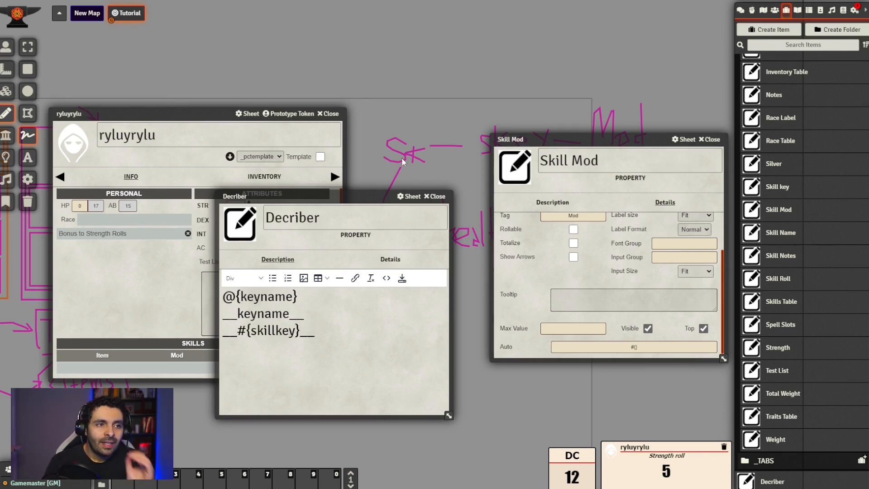
left_click_drag(346, 196, 371, 216)
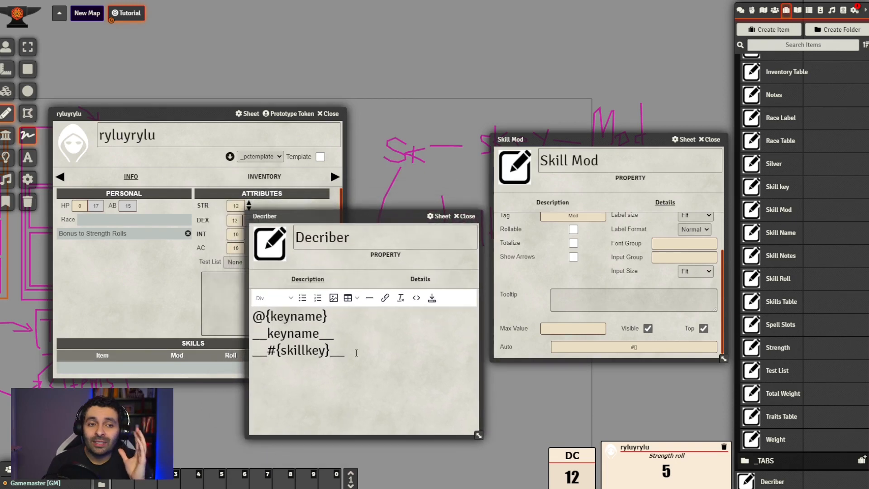
Compare the __keyname__ and __#{skillkey}__ lines in the Decriber description, examining the part enclosed by the underscores
left_click(633, 346)
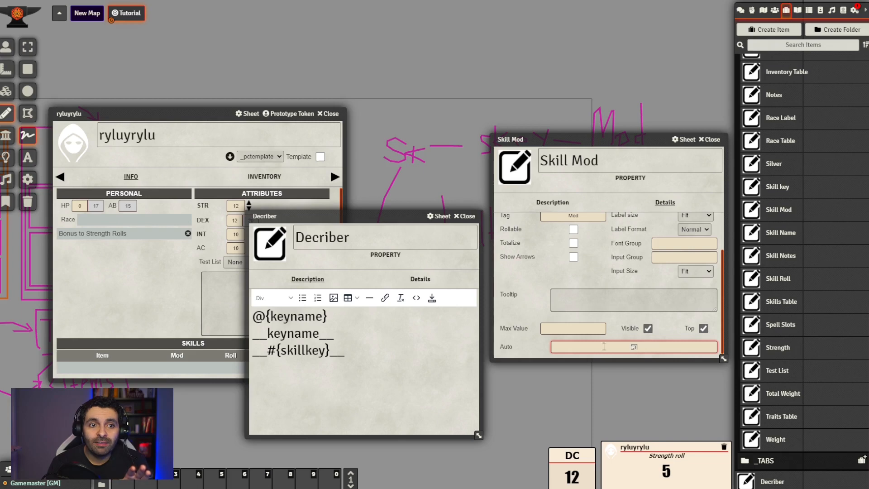
left_click_drag(558, 139, 140, 60)
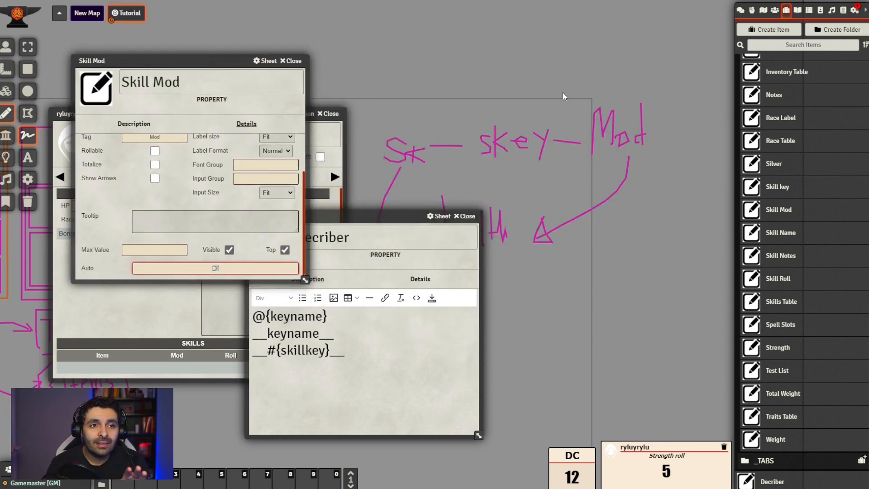
left_click_drag(388, 216, 271, 186)
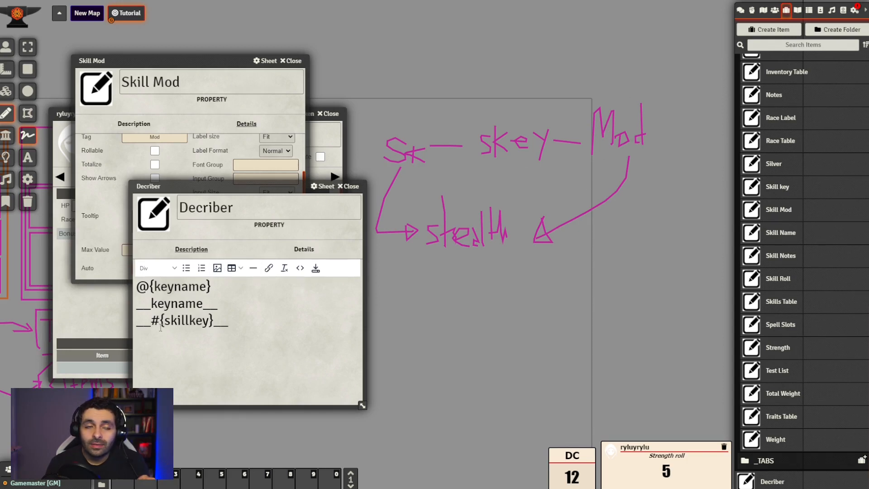
left_click_drag(151, 324, 137, 322)
left_click_drag(230, 322, 111, 307)
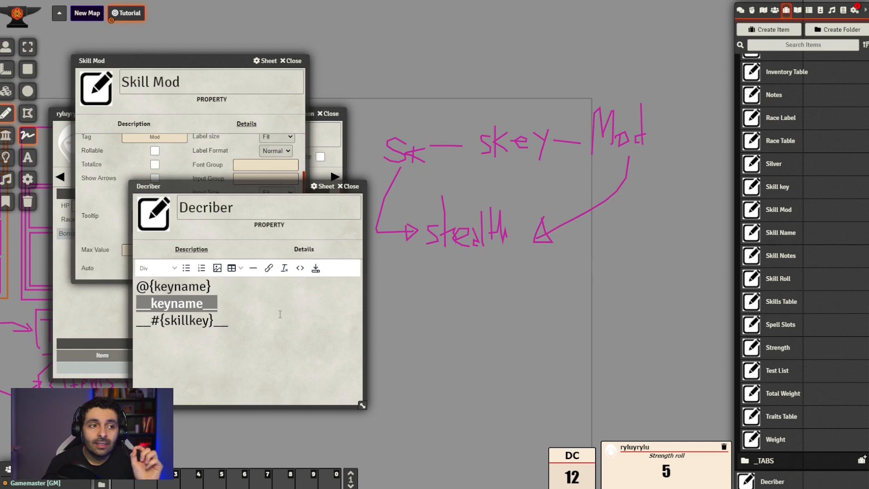
left_click_drag(203, 304, 152, 304)
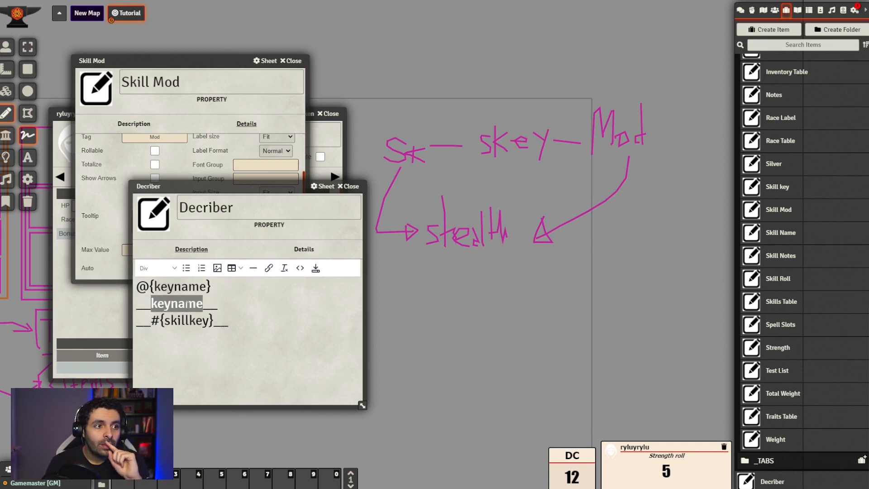
left_click(203, 304)
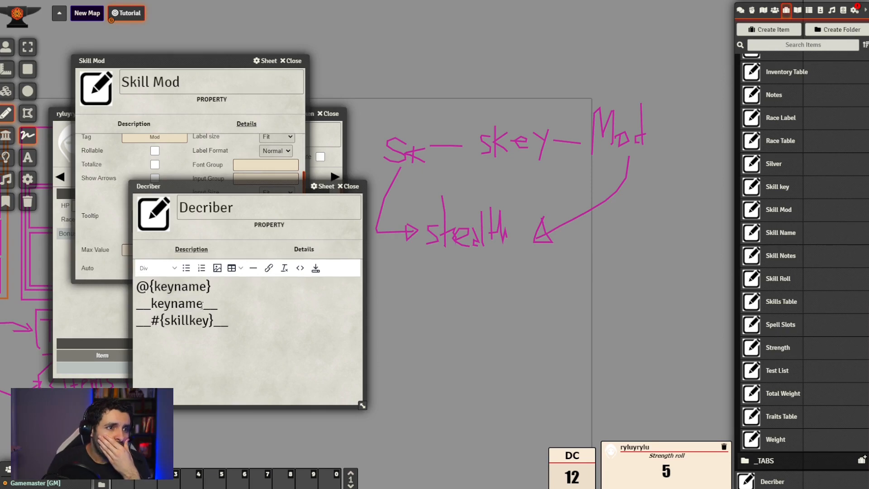
left_click_drag(202, 303, 152, 305)
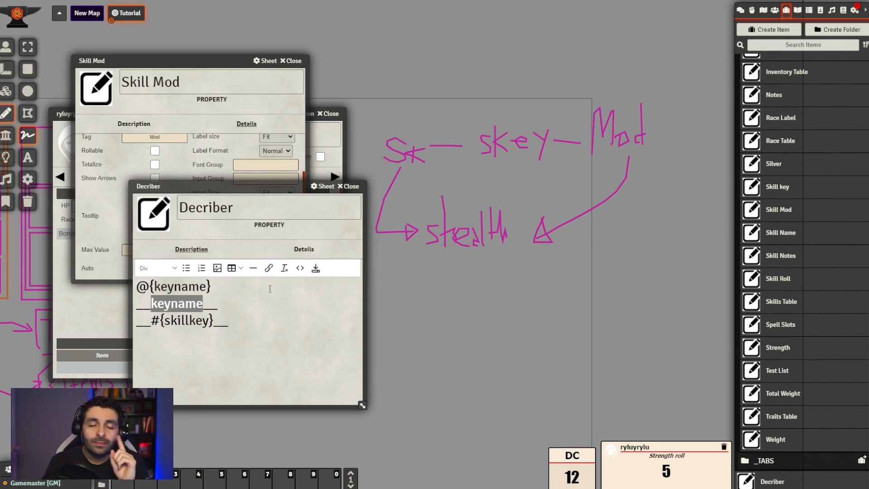
left_click_drag(215, 322, 151, 321)
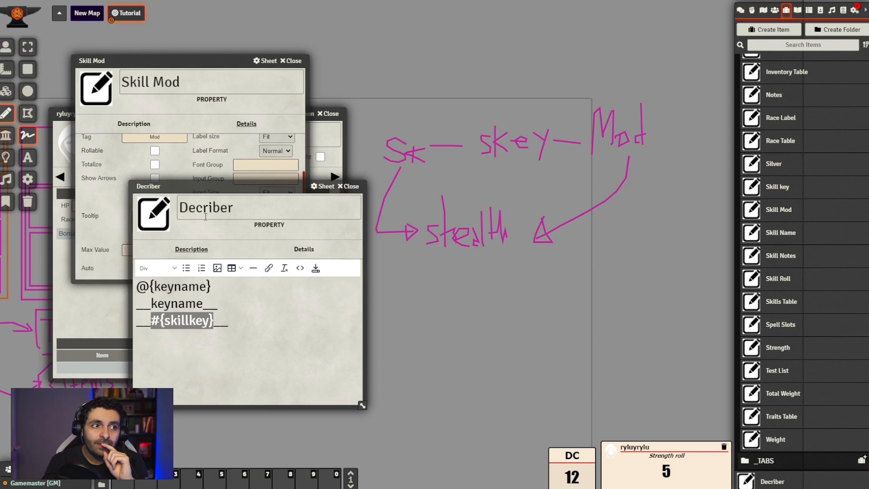
Copy __#{skillkey}__ from the Decriber description into the Skill Mod property's Auto field and close both property sheets
left_click_drag(190, 186, 208, 215)
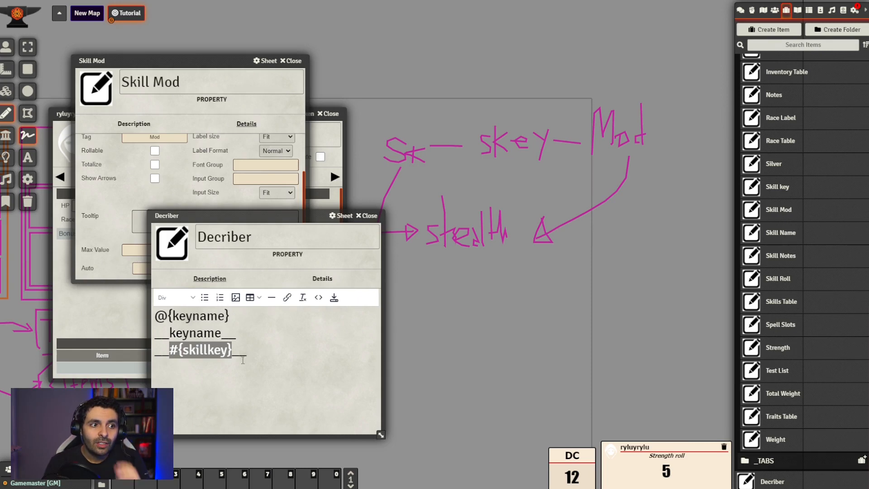
left_click(243, 357)
triple_click(242, 358)
key("ctrl+c")
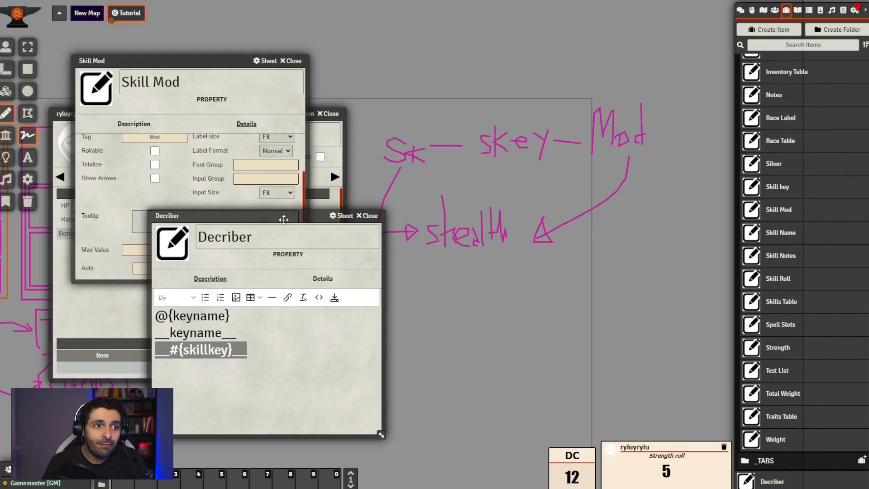
left_click_drag(282, 216, 586, 250)
left_click(215, 269)
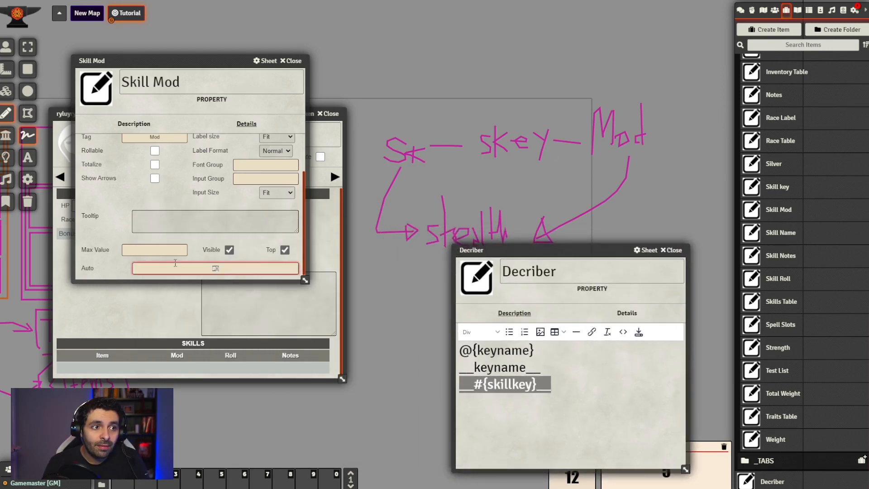
key("ctrl+v")
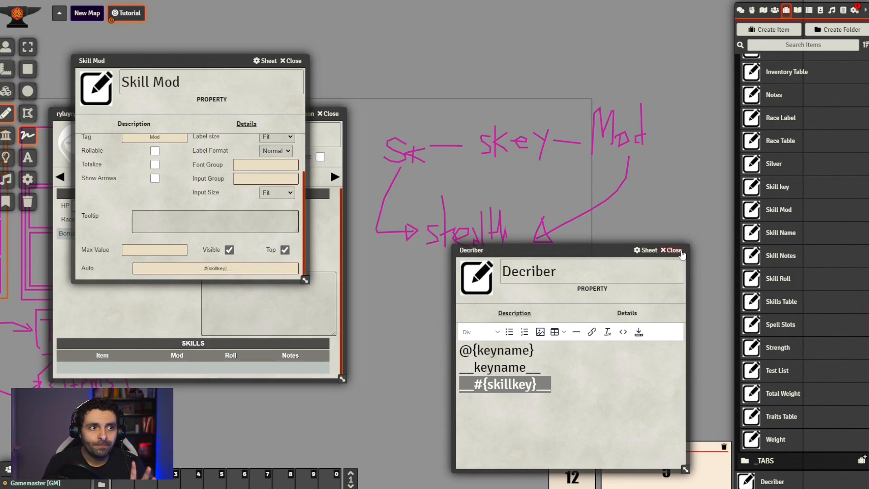
left_click(672, 250)
left_click(296, 61)
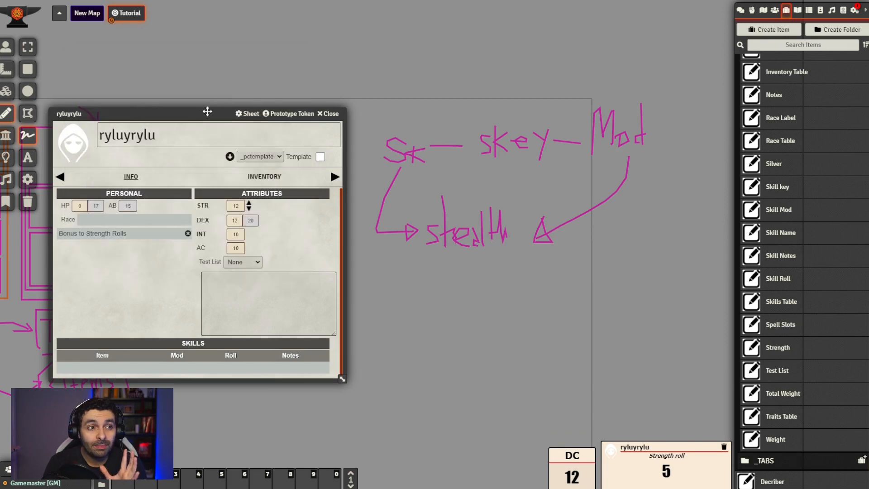
Open the Stealth cItem from the Skills folder and examine its groups and attributes beside the ryluyrylu sheet
left_click_drag(208, 113, 220, 101)
scroll(842, 272, "up", 15)
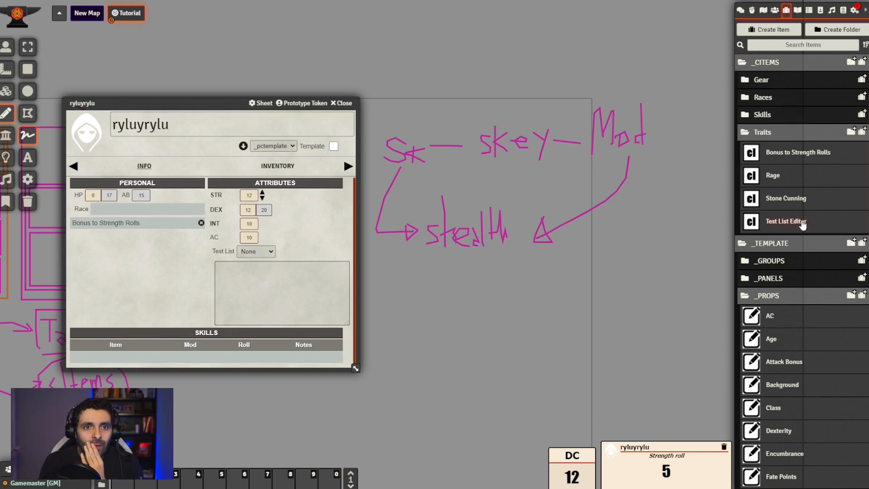
left_click(782, 116)
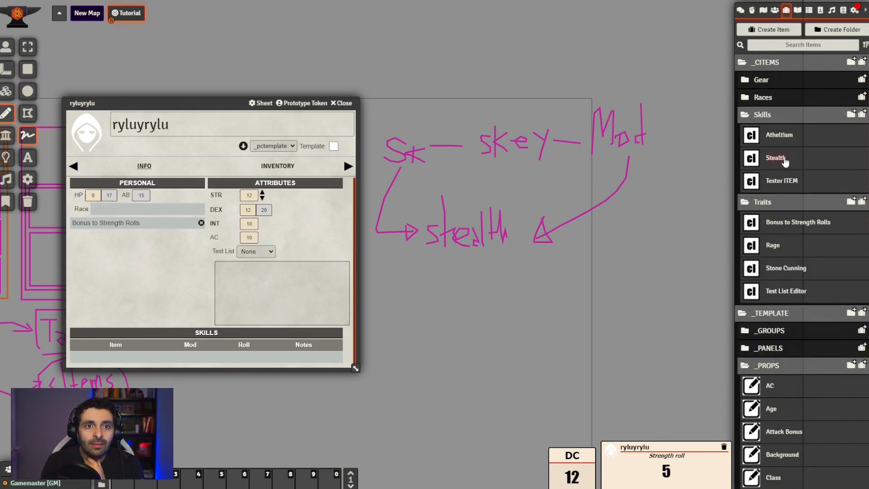
left_click(783, 159)
left_click(457, 204)
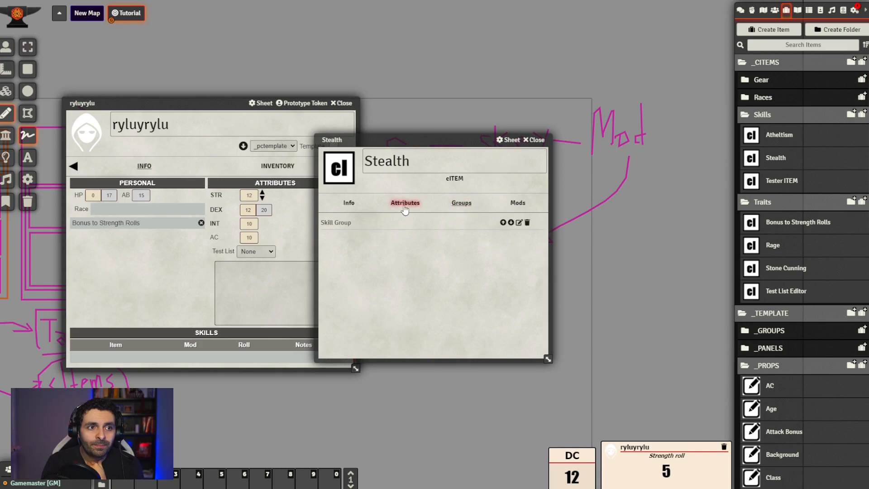
left_click(404, 204)
left_click_drag(438, 141, 502, 155)
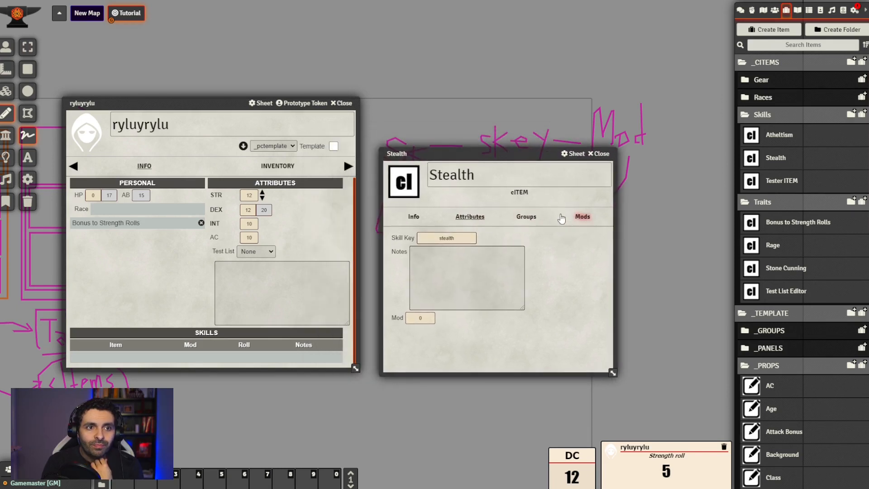
Set the value of the Stealth cItem's stealth CREATE mod to 0 and close the cItem
left_click(582, 216)
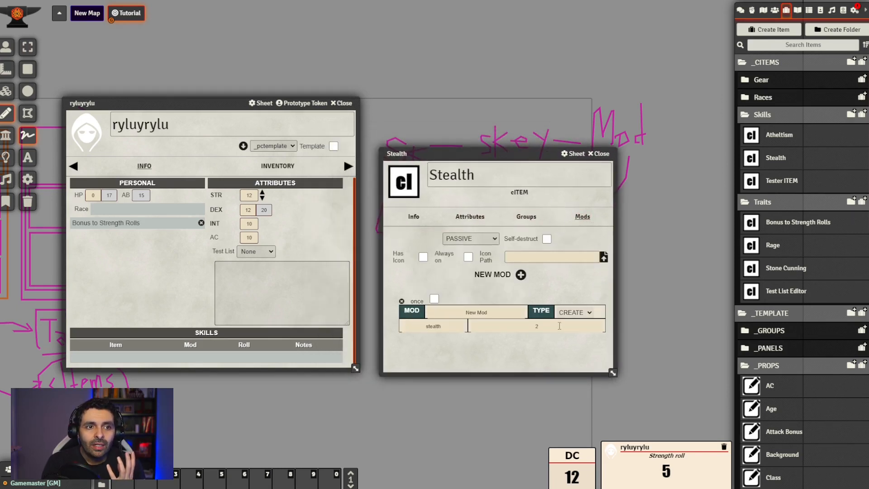
left_click(528, 326)
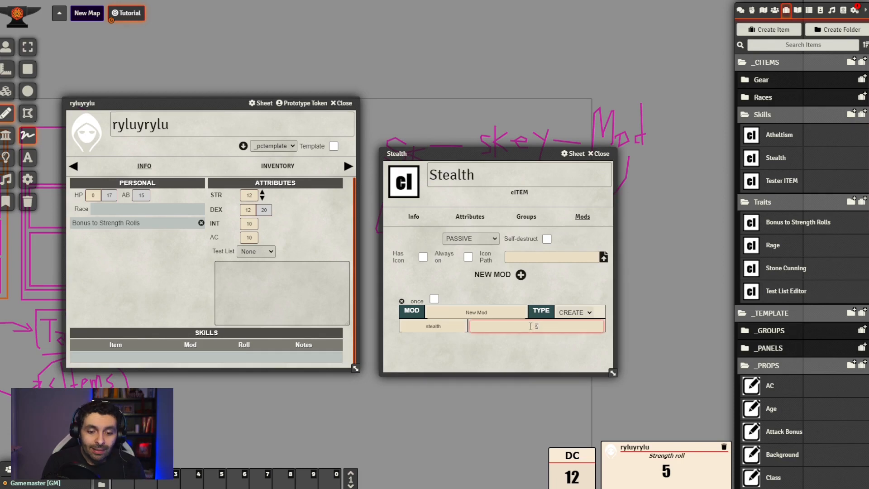
left_click(542, 353)
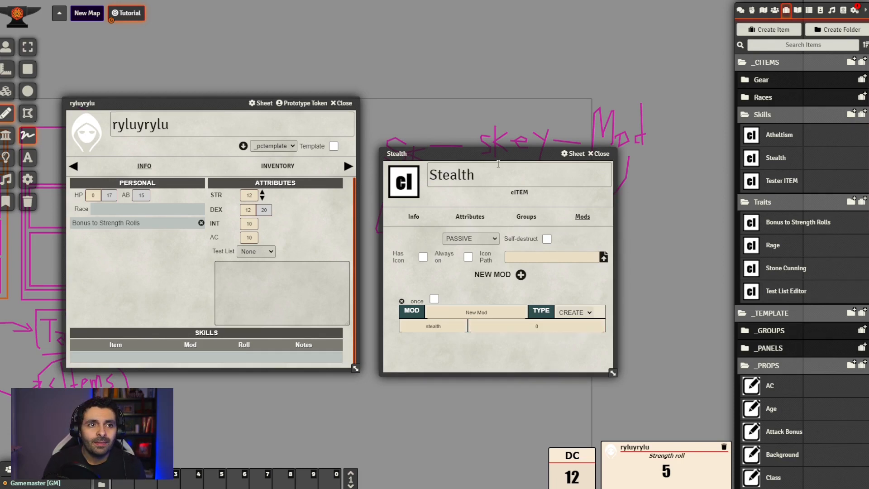
left_click_drag(498, 156, 534, 124)
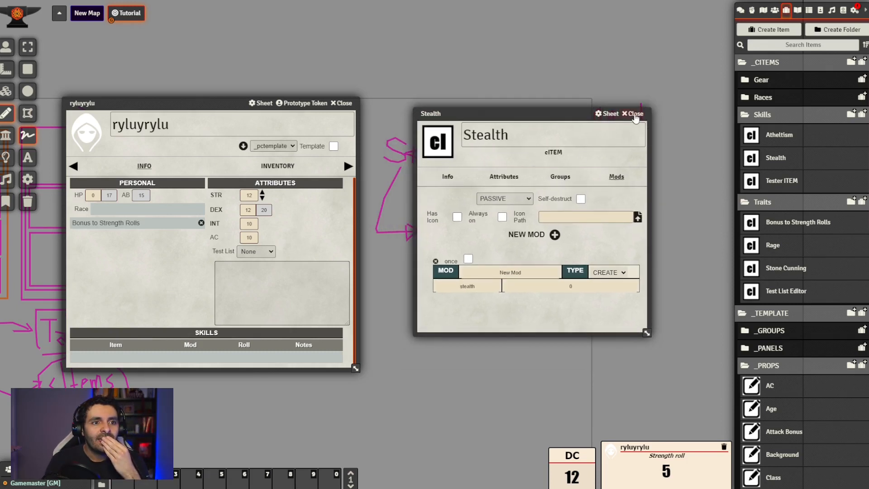
left_click(635, 114)
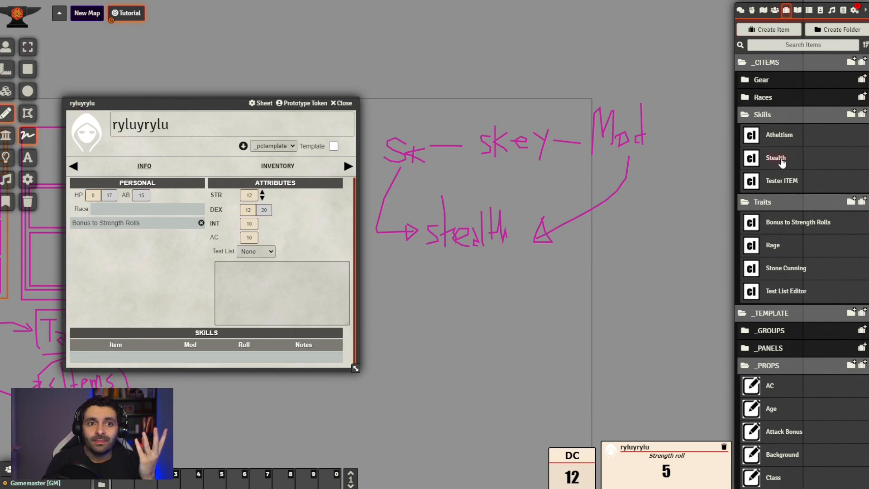
Try the Stealth cItem in the ryluyrylu actor's Skills table, remove it again and close the actor sheet
left_click_drag(781, 163, 162, 295)
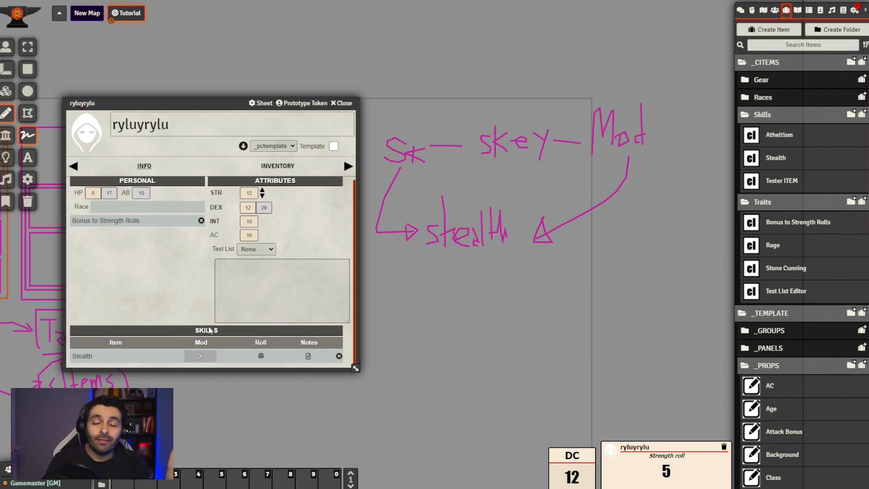
left_click_drag(209, 103, 250, 105)
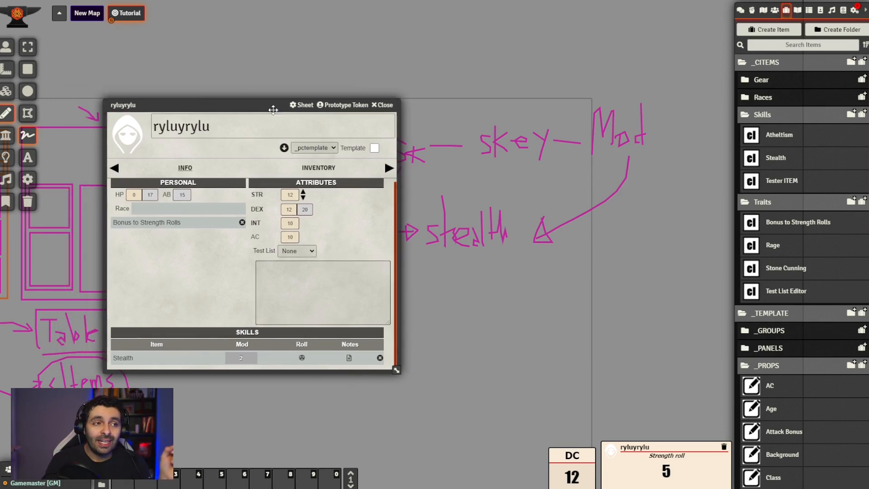
left_click(379, 358)
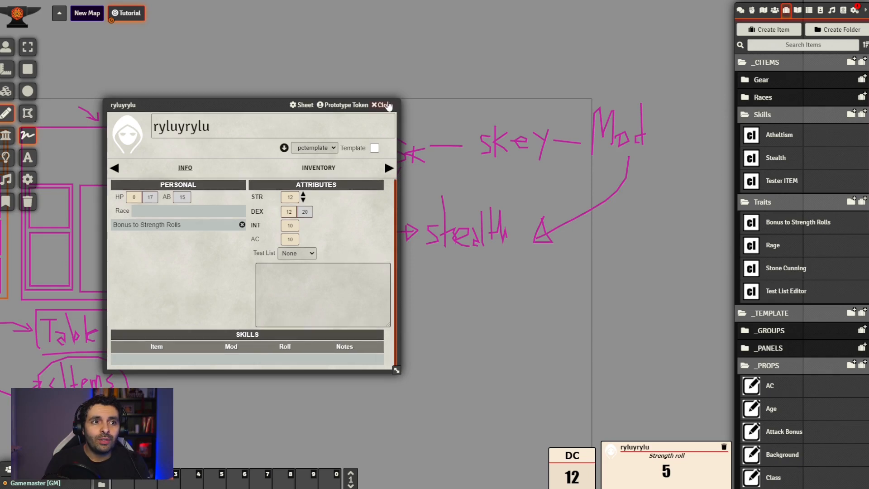
left_click(384, 105)
Create an actor named Test Actor 3, apply the _pctemplate template and move its sheet clear of the sidebar
left_click(775, 10)
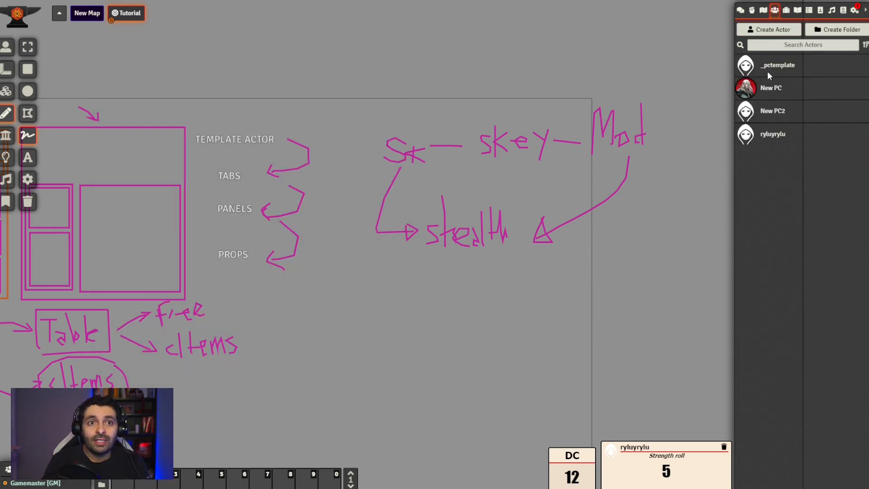
left_click(771, 29)
left_click(676, 52)
type("Test Acro")
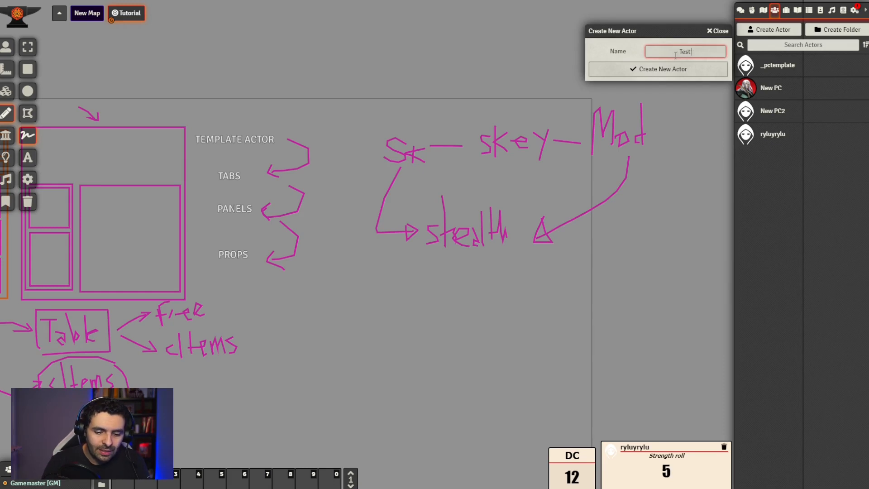
key("BackSpace")
key("BackSpace")
type("tor 3")
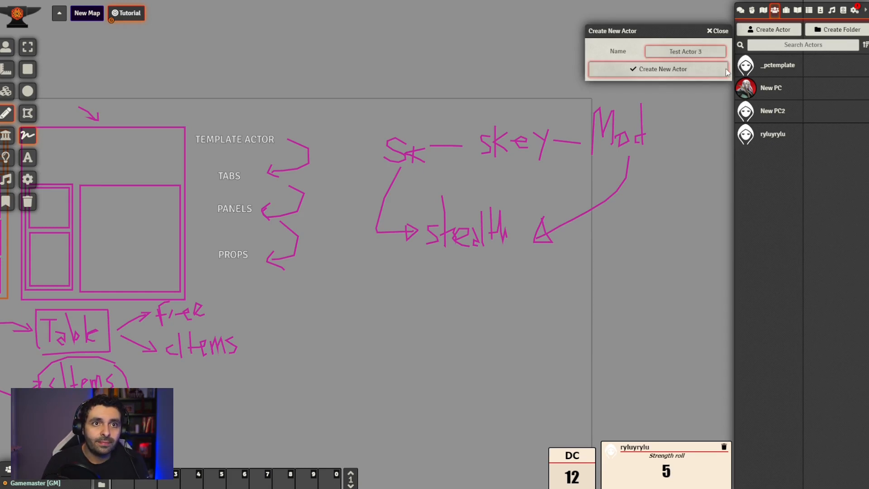
left_click(681, 74)
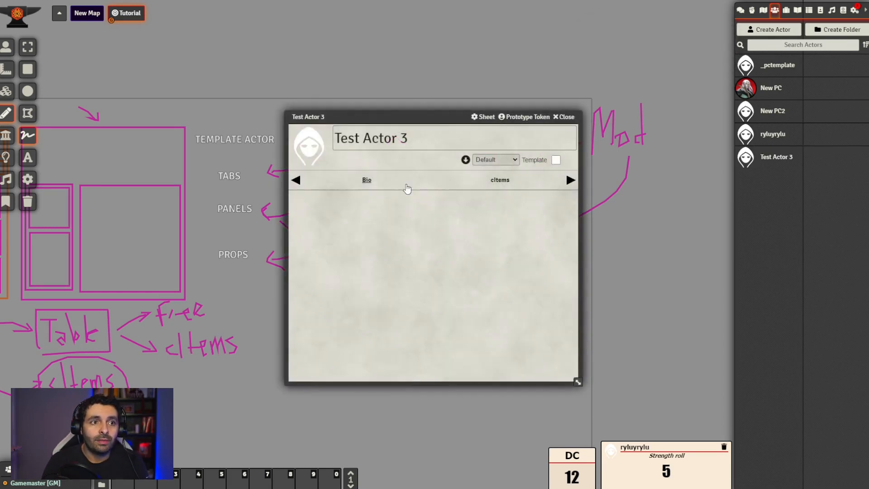
left_click(497, 177)
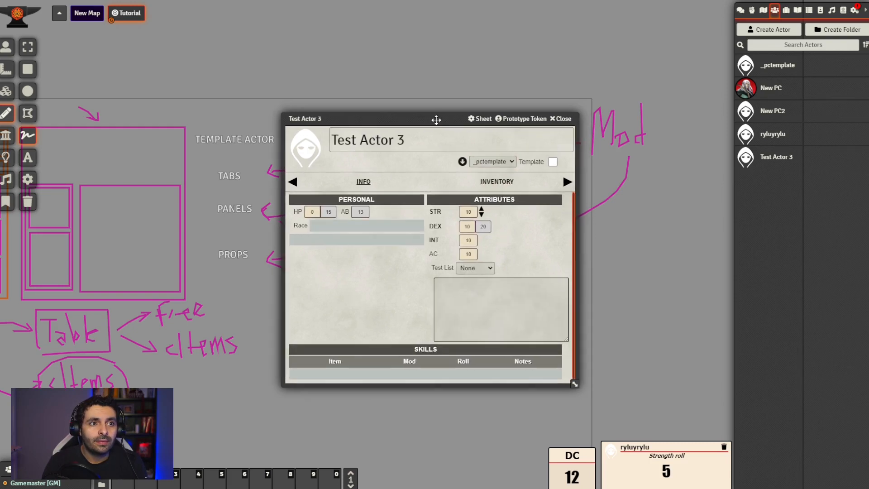
left_click_drag(443, 119, 305, 112)
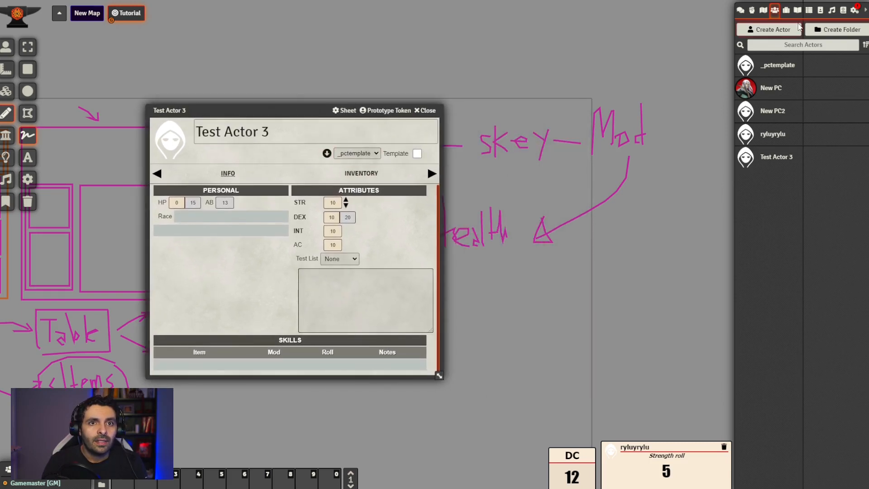
Add the Stealth cItem to Test Actor 3's Skills table and move the sheet aside
left_click(786, 10)
left_click_drag(775, 169, 218, 298)
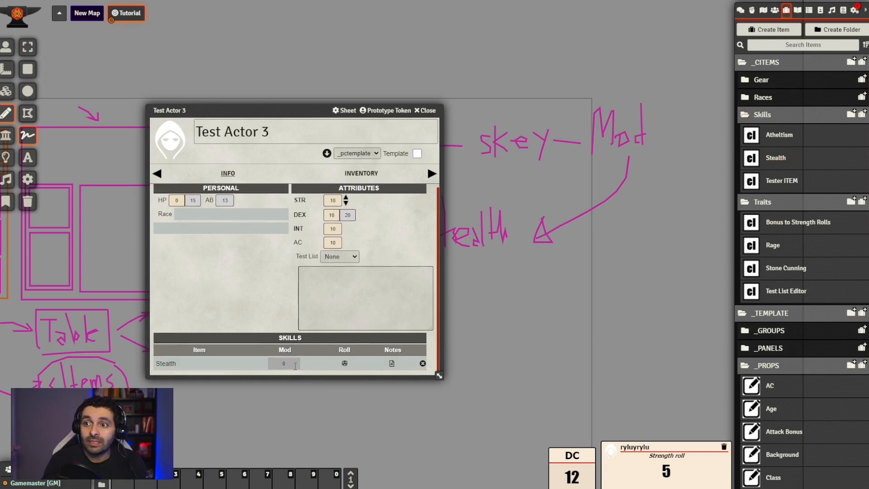
left_click_drag(356, 113, 331, 101)
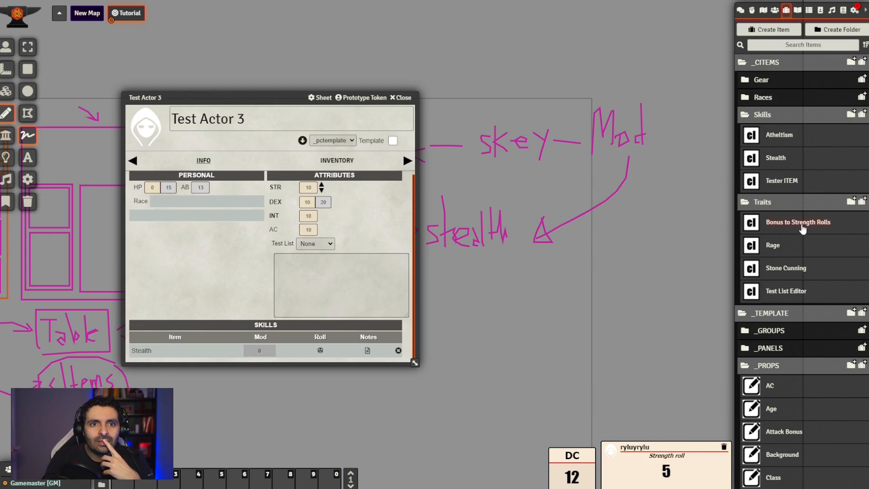
Duplicate the Bonus to Strength Rolls cItem in the Traits folder and open the copy beside the actor sheet
right_click(802, 229)
left_click(765, 288)
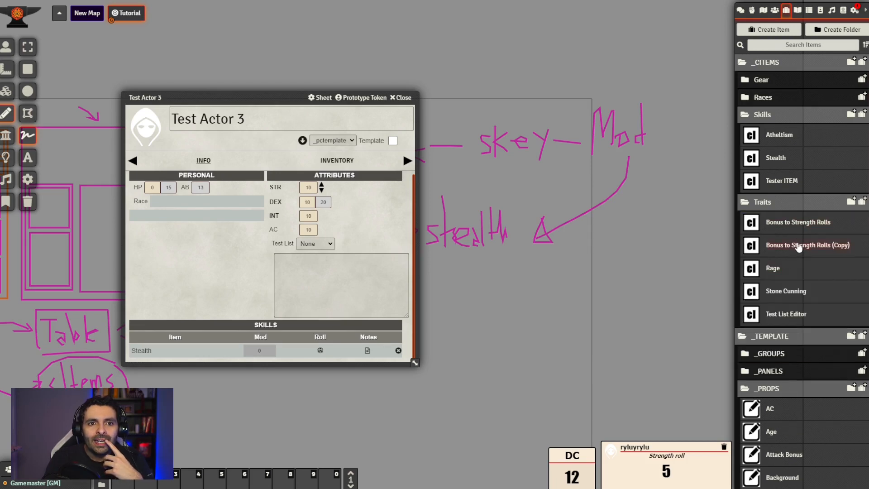
left_click(798, 244)
left_click_drag(466, 138, 603, 191)
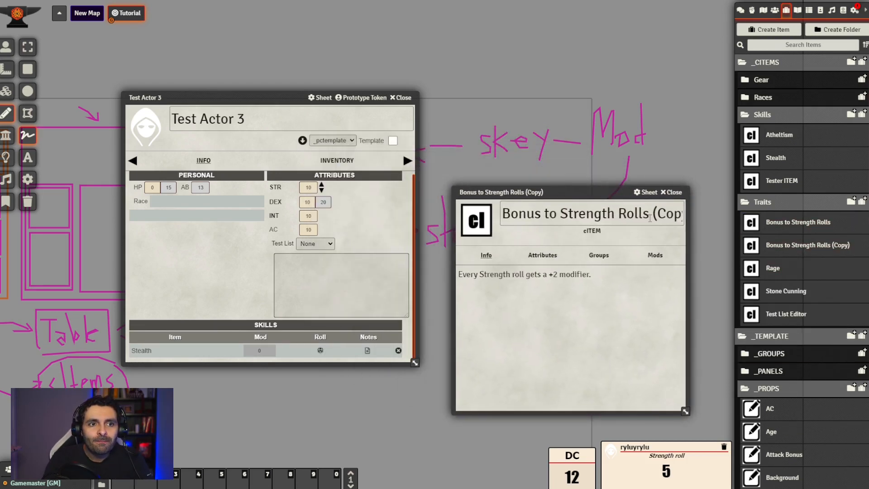
Rename the copied cItem as Bonus to Stealth Mod
left_click(571, 213)
key("ctrl+a")
key("BackSpace")
type("Bon")
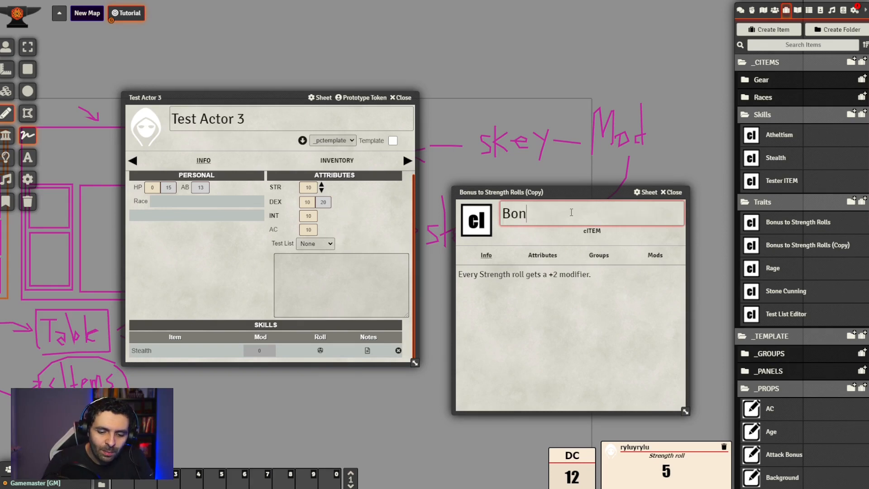
type("us to Stealt")
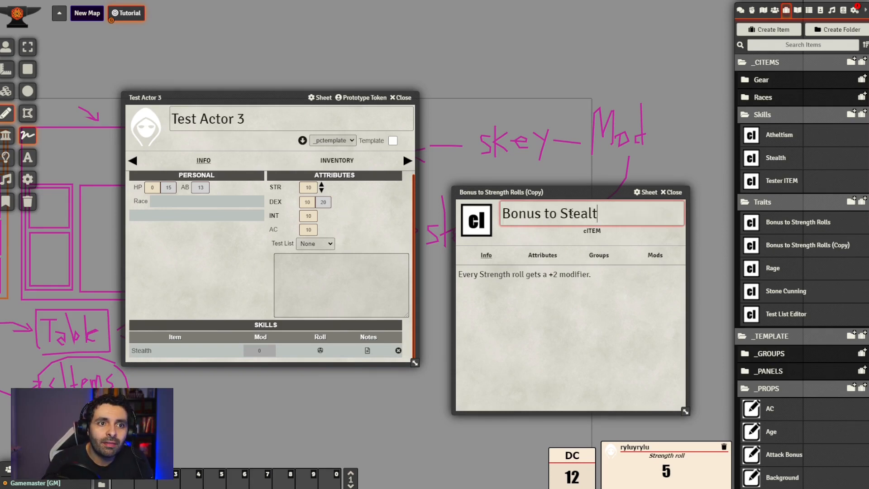
type("h Mod")
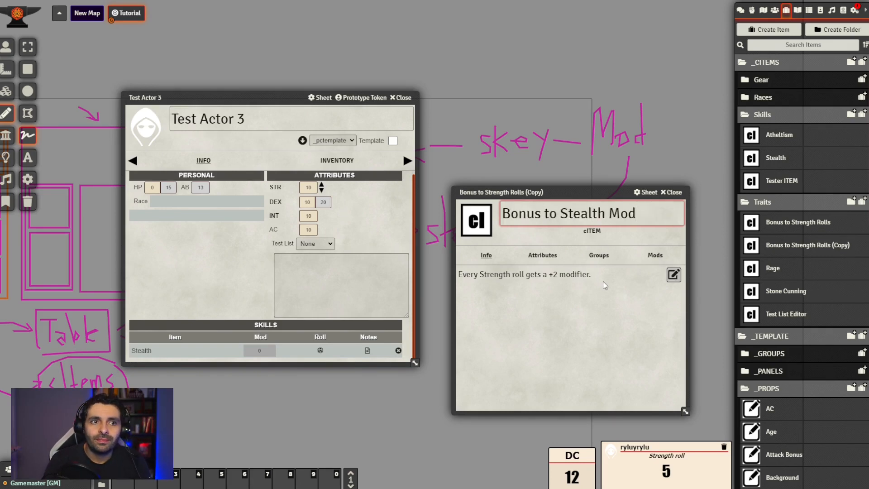
left_click(587, 320)
Replace the cItem's info description with "The Stealth skill gets a +3" and save it
left_click(673, 274)
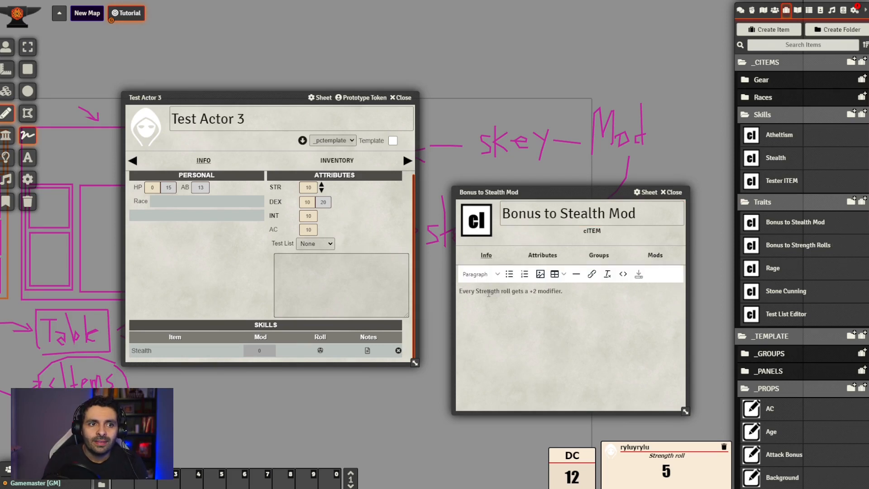
left_click_drag(557, 291, 312, 298)
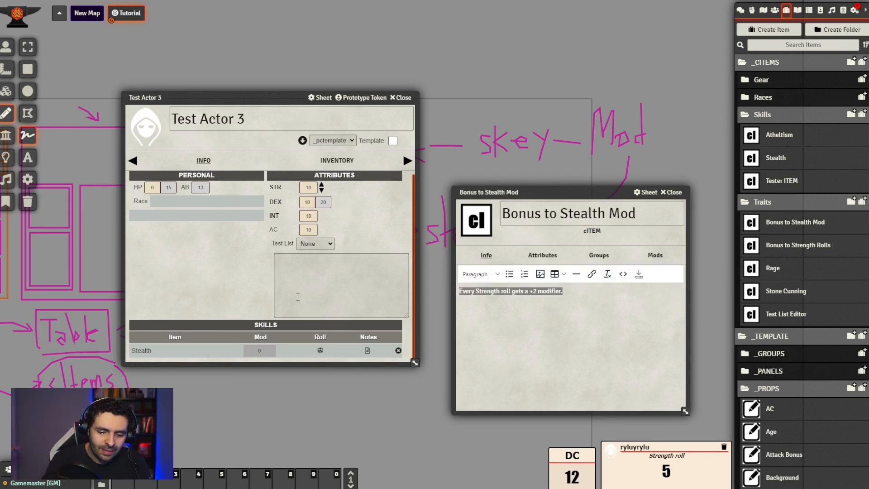
type("Steal")
type("T")
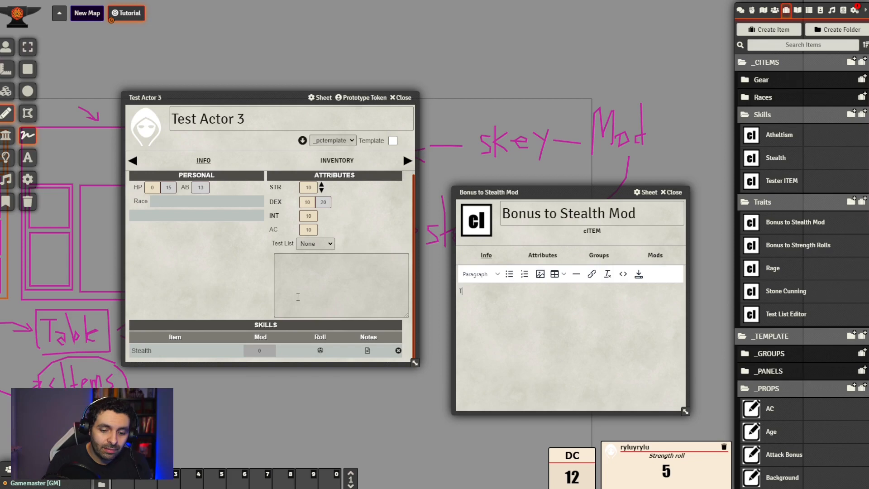
type("he Stealth skill")
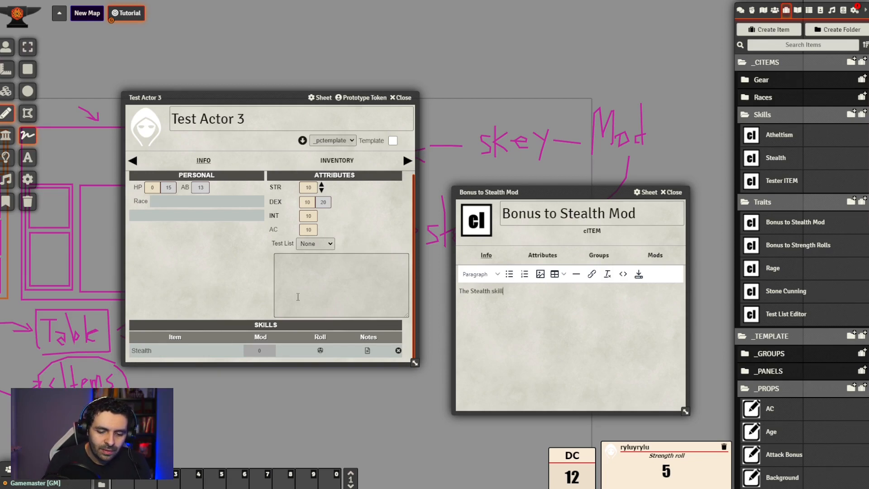
type(" gets a")
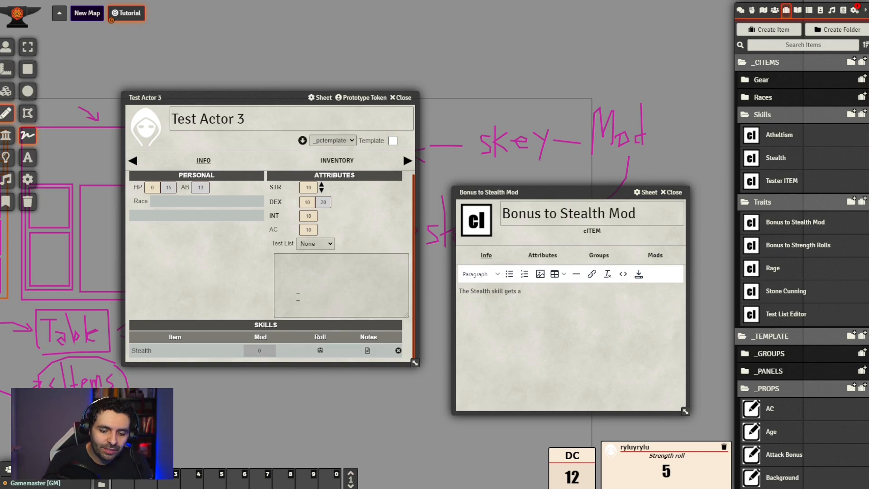
type(" +3")
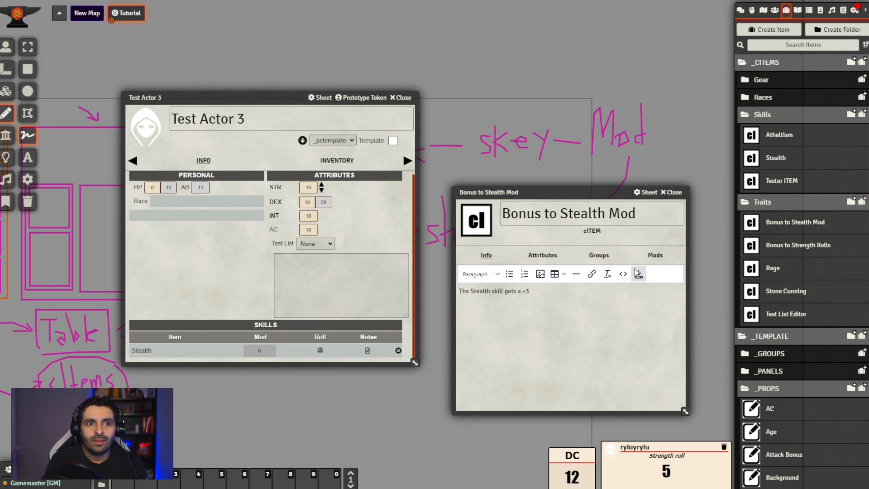
left_click(639, 273)
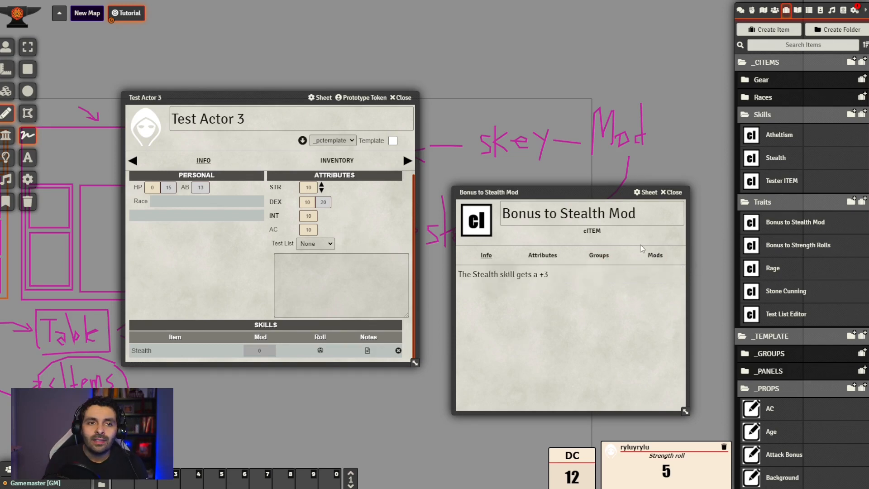
Delete the mod inherited from the copied cItem and add a new blank mod in its place
left_click(655, 255)
left_click(474, 335)
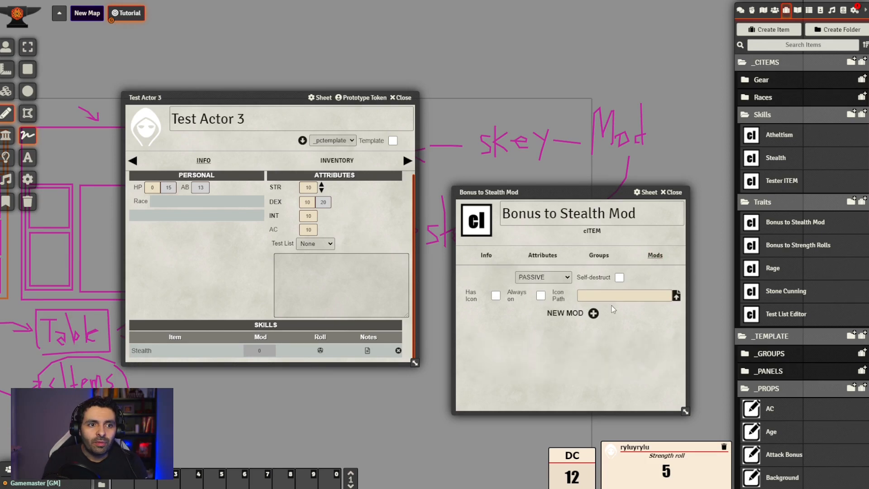
left_click(593, 314)
left_click_drag(564, 195, 559, 91)
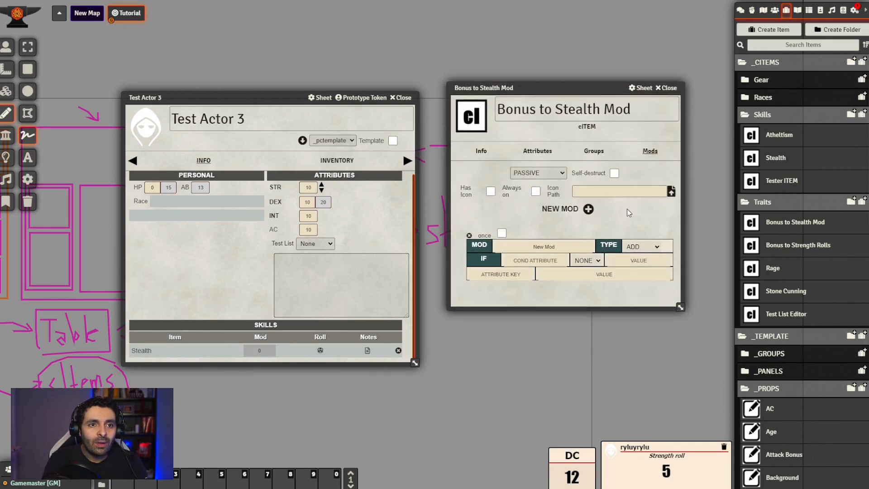
Set the new ADD mod's attribute key to stealth and its value to 3
left_click(502, 275)
type("stealth")
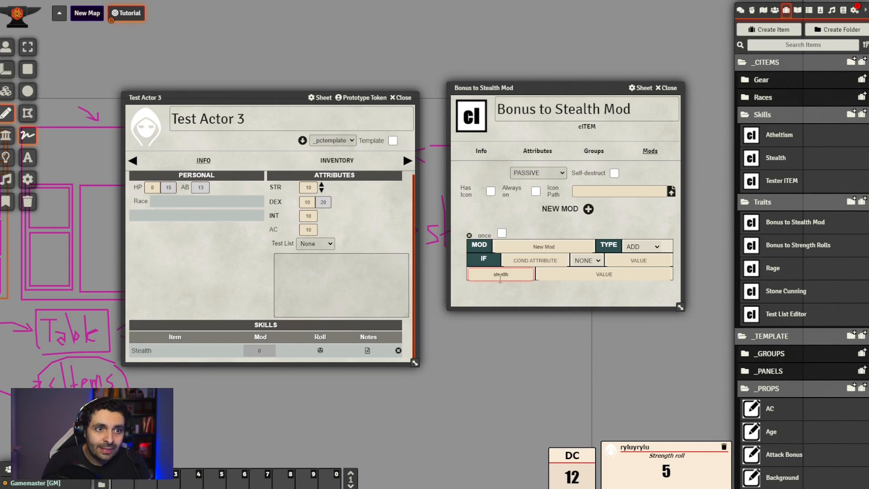
left_click(596, 275)
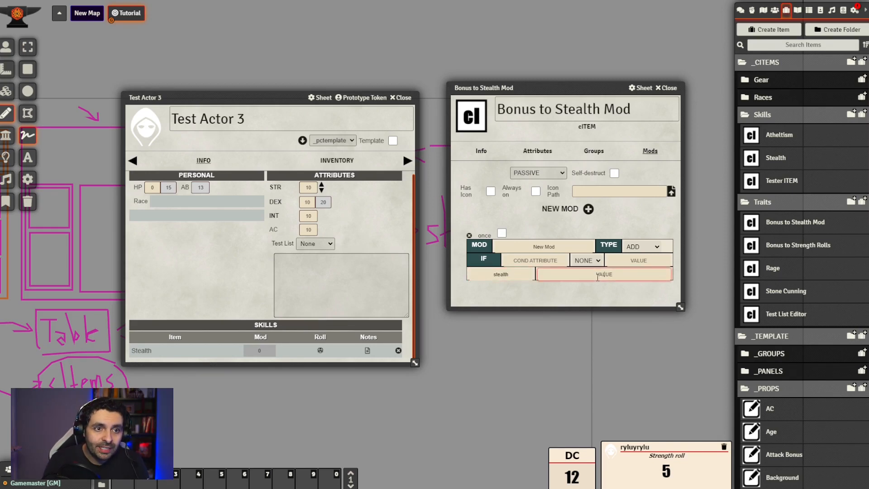
type("3")
left_click(595, 293)
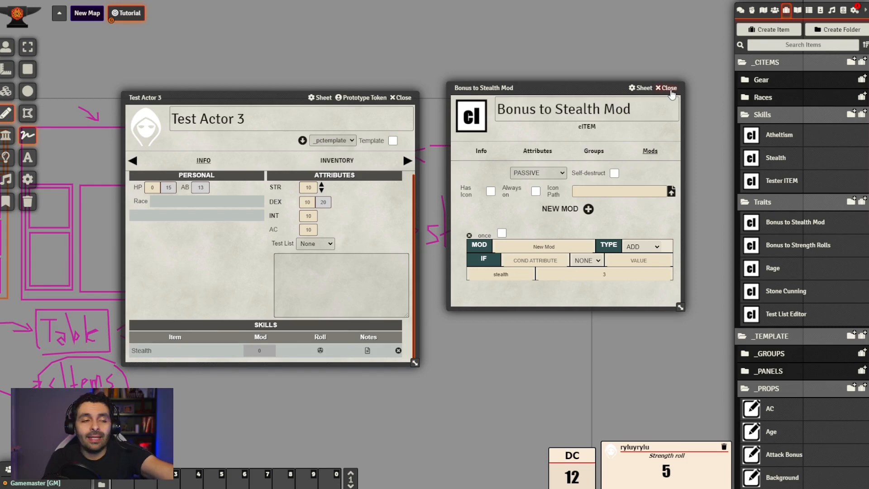
Close the Bonus to Stealth Mod cItem and reposition the Test Actor 3 sheet over the scene
left_click_drag(670, 90, 391, 276)
left_click_drag(410, 310, 681, 126)
left_click(681, 125)
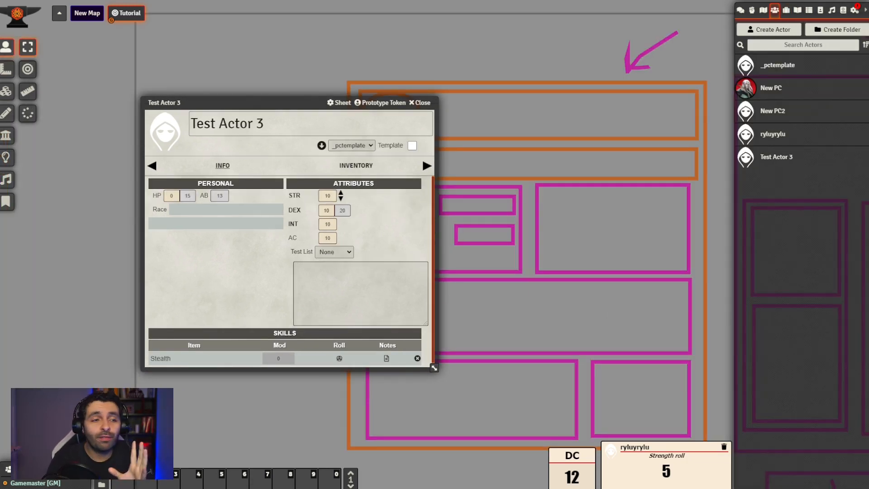
left_click_drag(275, 107, 255, 122)
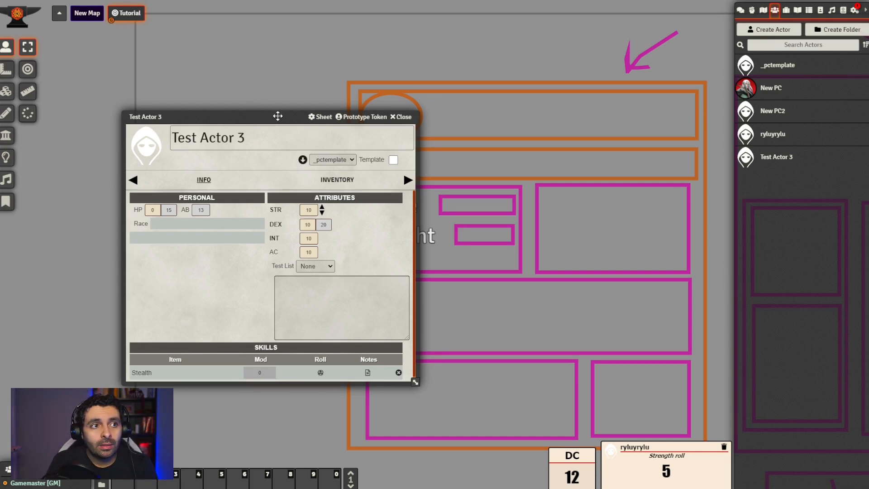
left_click_drag(277, 117, 308, 89)
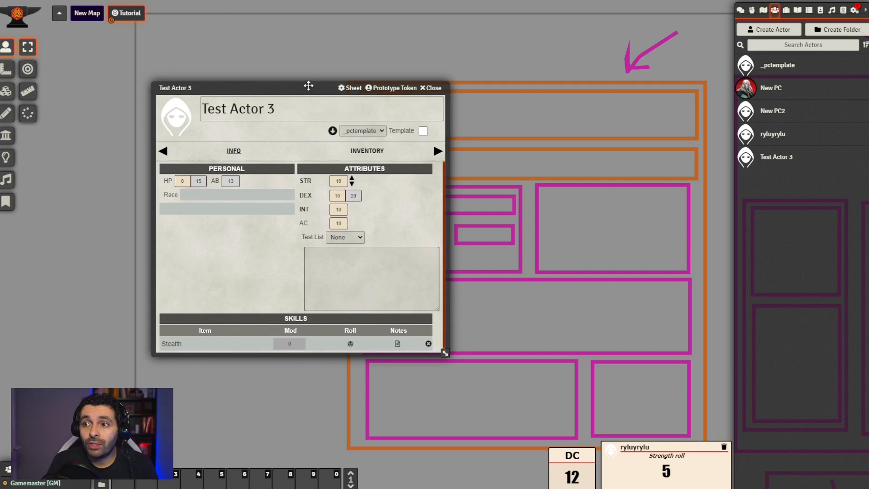
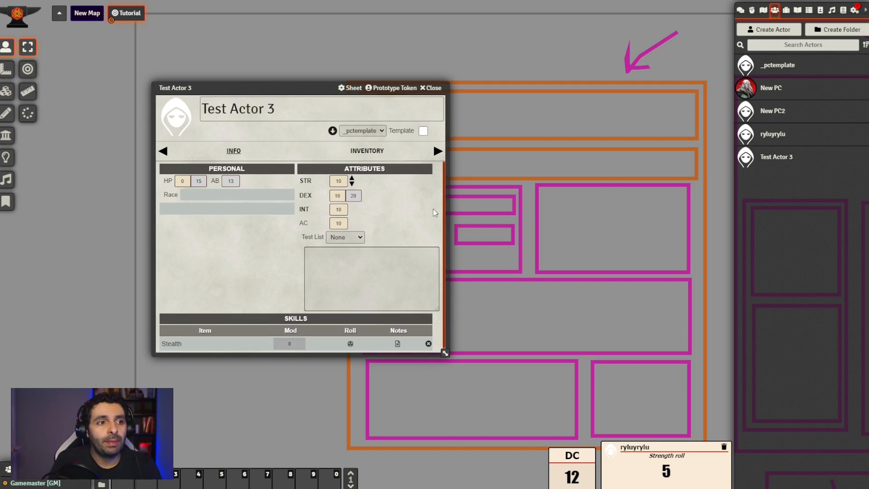
Add the Bonus to Stealth Mod cItem from the Traits folder in _CITEMS to Test Actor 3's Info sheet
left_click(786, 10)
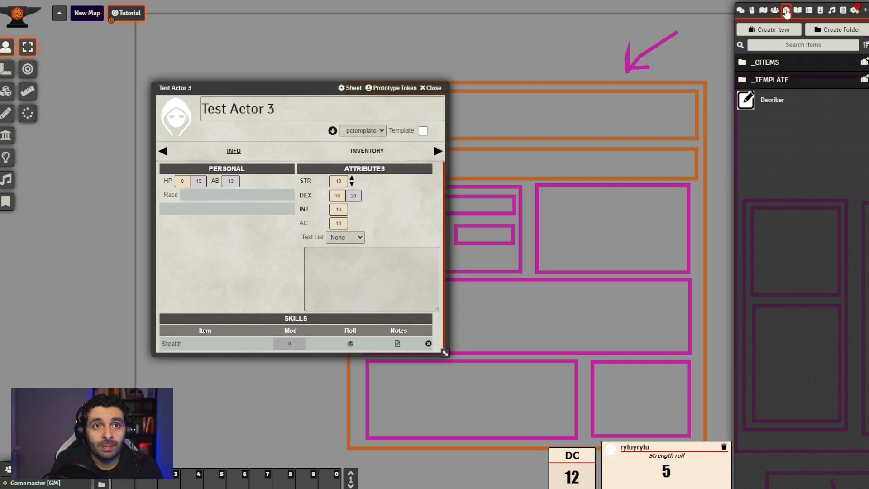
left_click(776, 80)
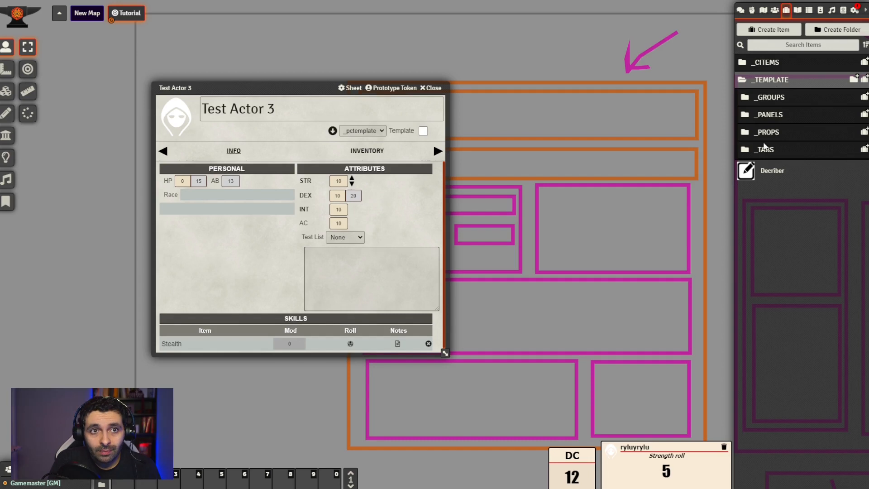
left_click(775, 68)
left_click(772, 136)
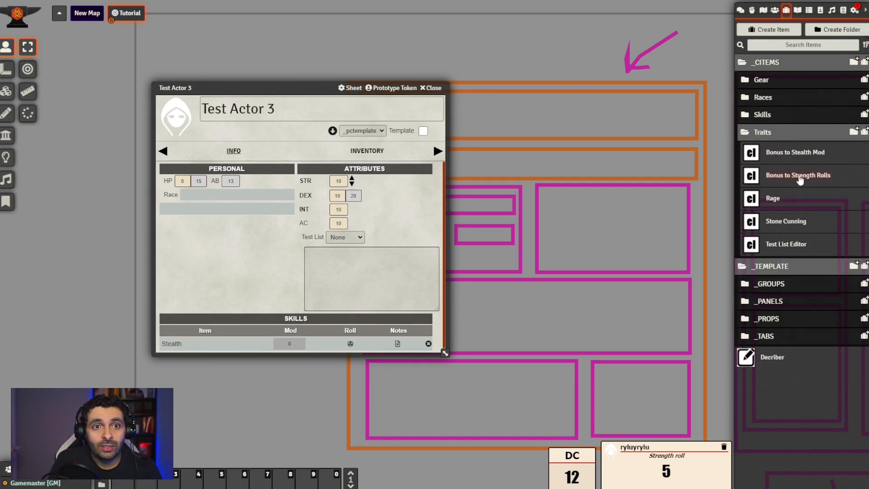
left_click_drag(800, 178, 622, 220)
left_click_drag(771, 161, 232, 229)
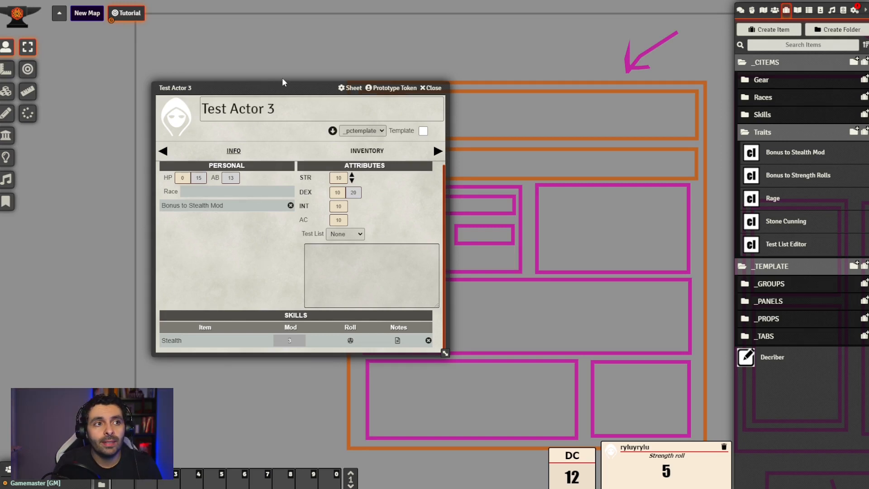
Open the Decriber item's description and arrange its window beside the Test Actor 3 sheet to review the key reference syntax
left_click_drag(298, 87, 302, 74)
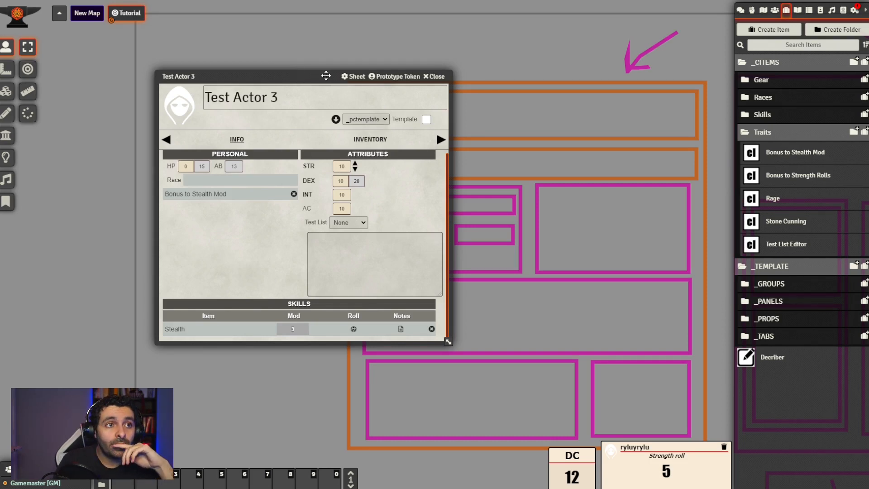
left_click_drag(319, 74, 306, 66)
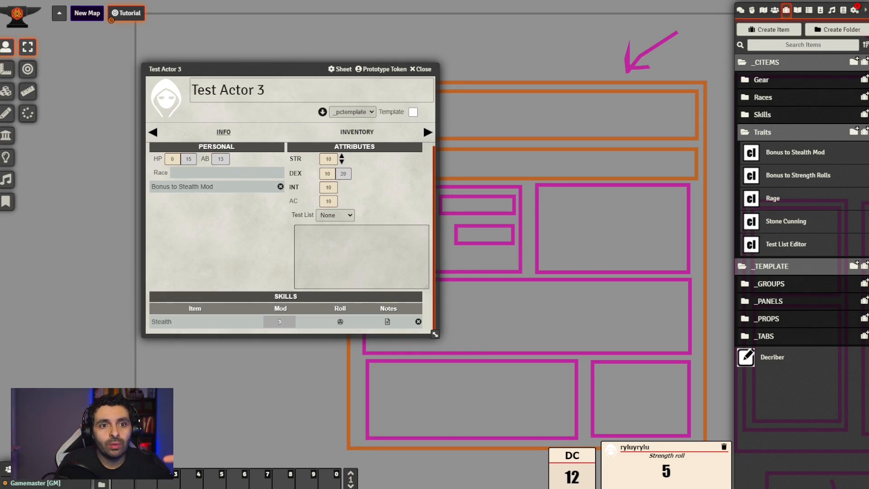
left_click(786, 361)
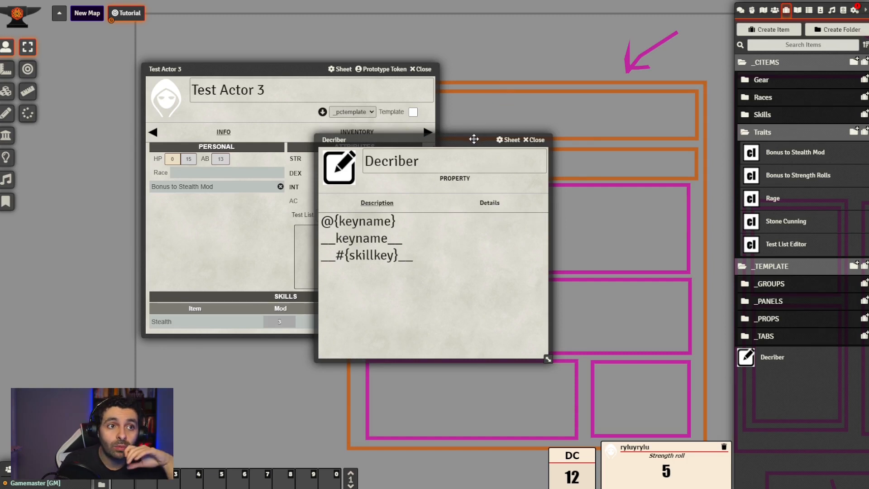
left_click_drag(474, 137, 637, 176)
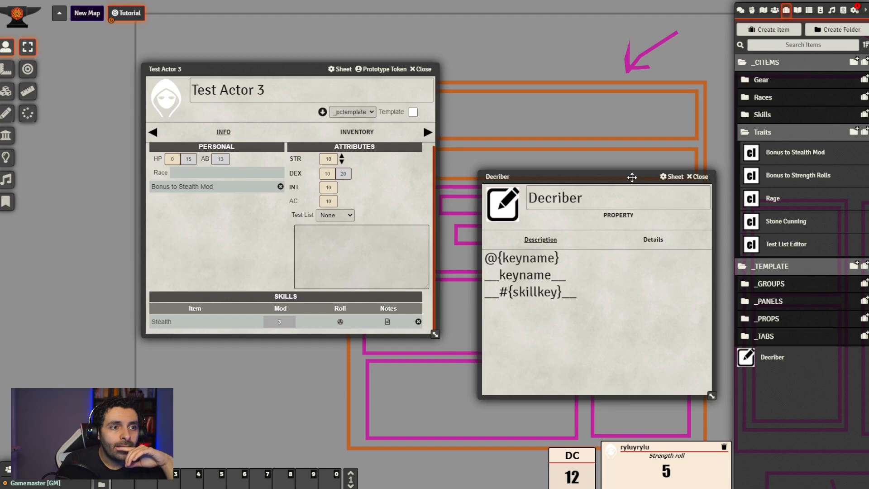
left_click_drag(638, 176, 616, 202)
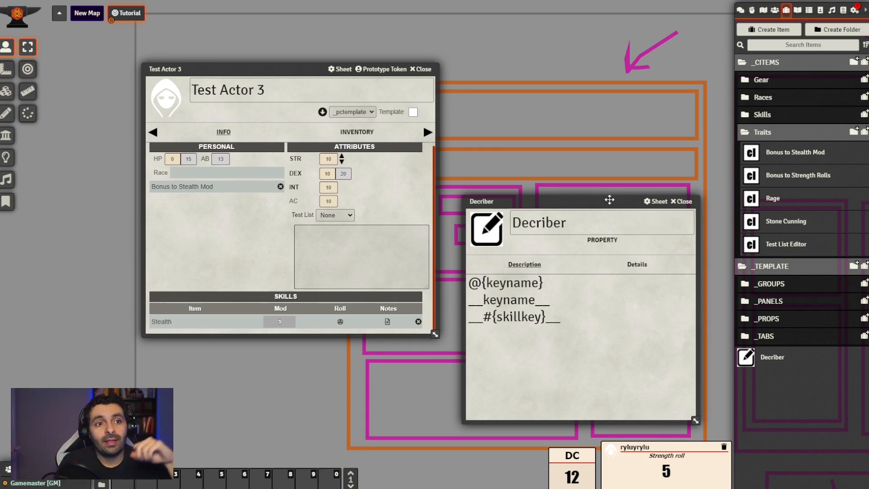
left_click_drag(610, 198, 600, 192)
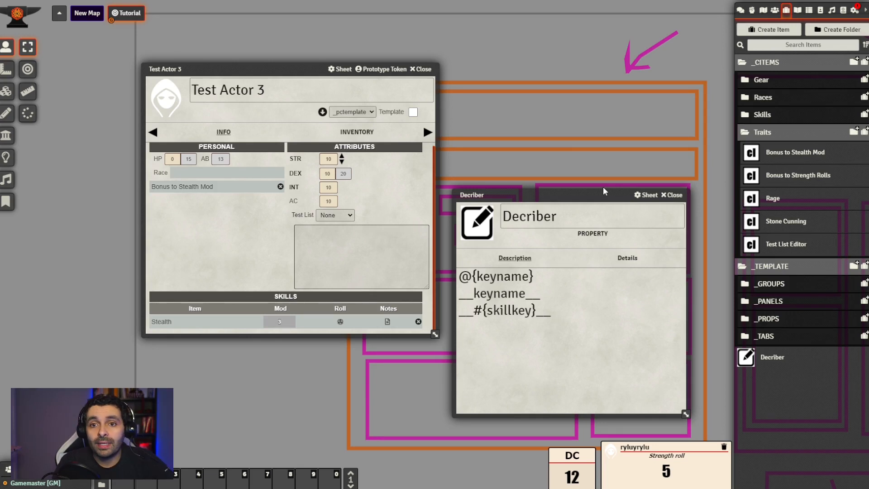
left_click_drag(570, 192, 551, 189)
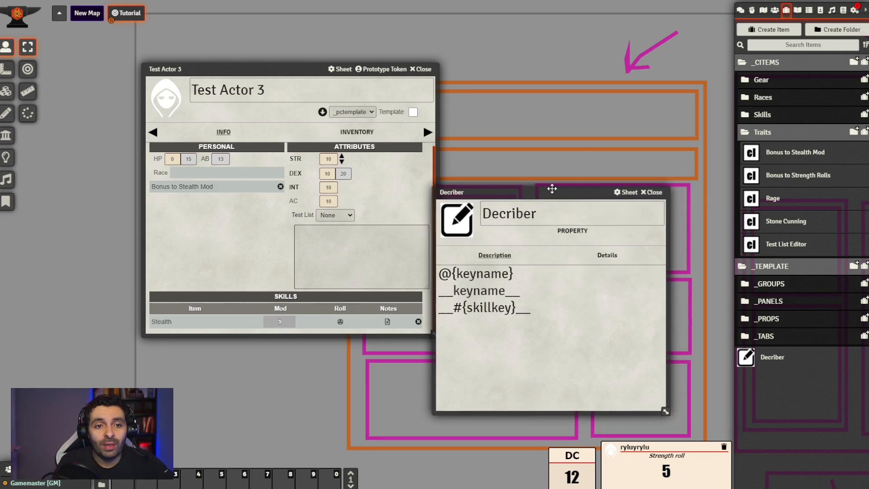